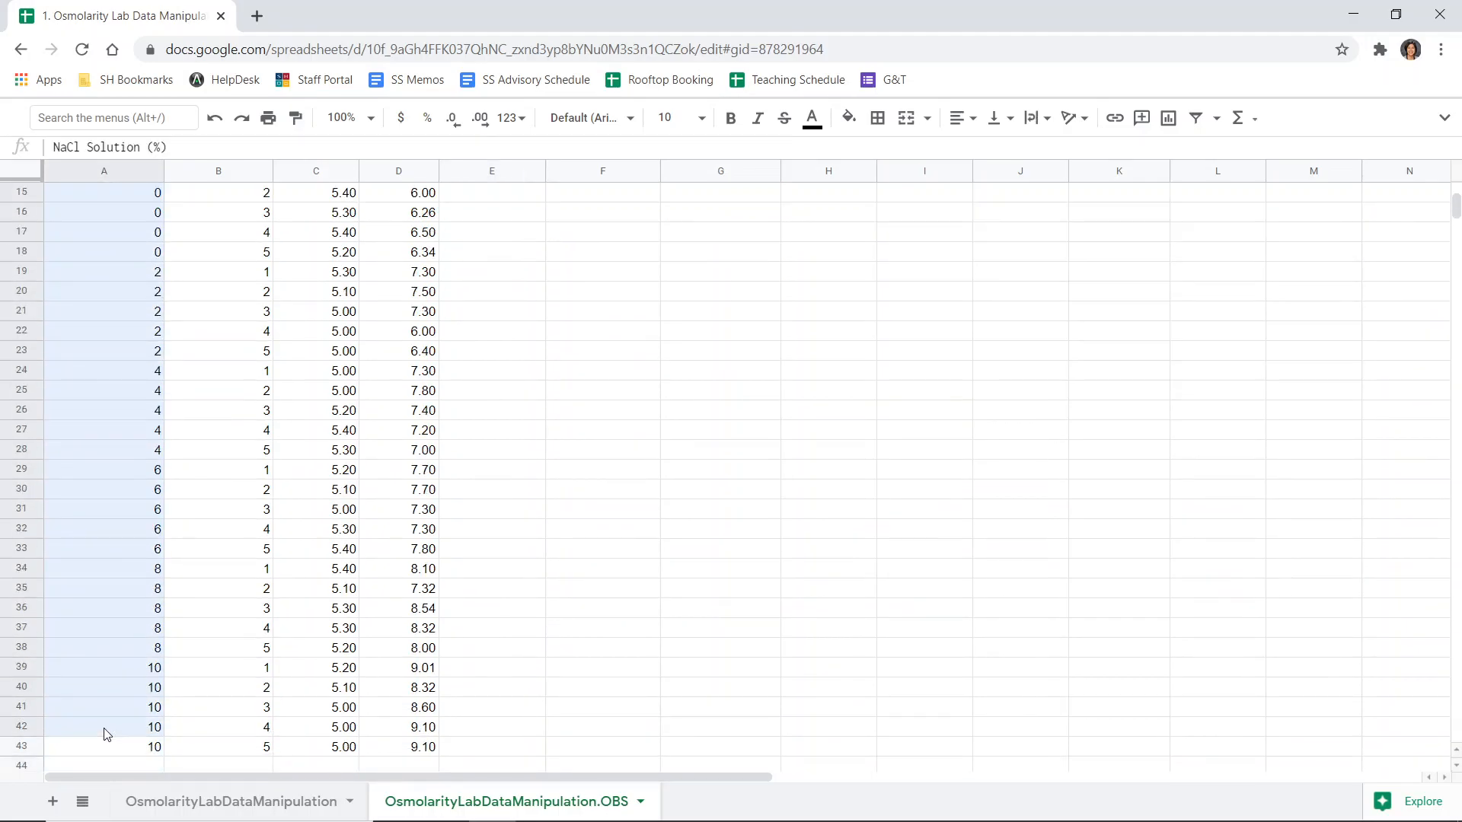
{"action": "scroll", "coordinate": [161, 550], "scroll_direction": "up", "scroll_amount": 2}
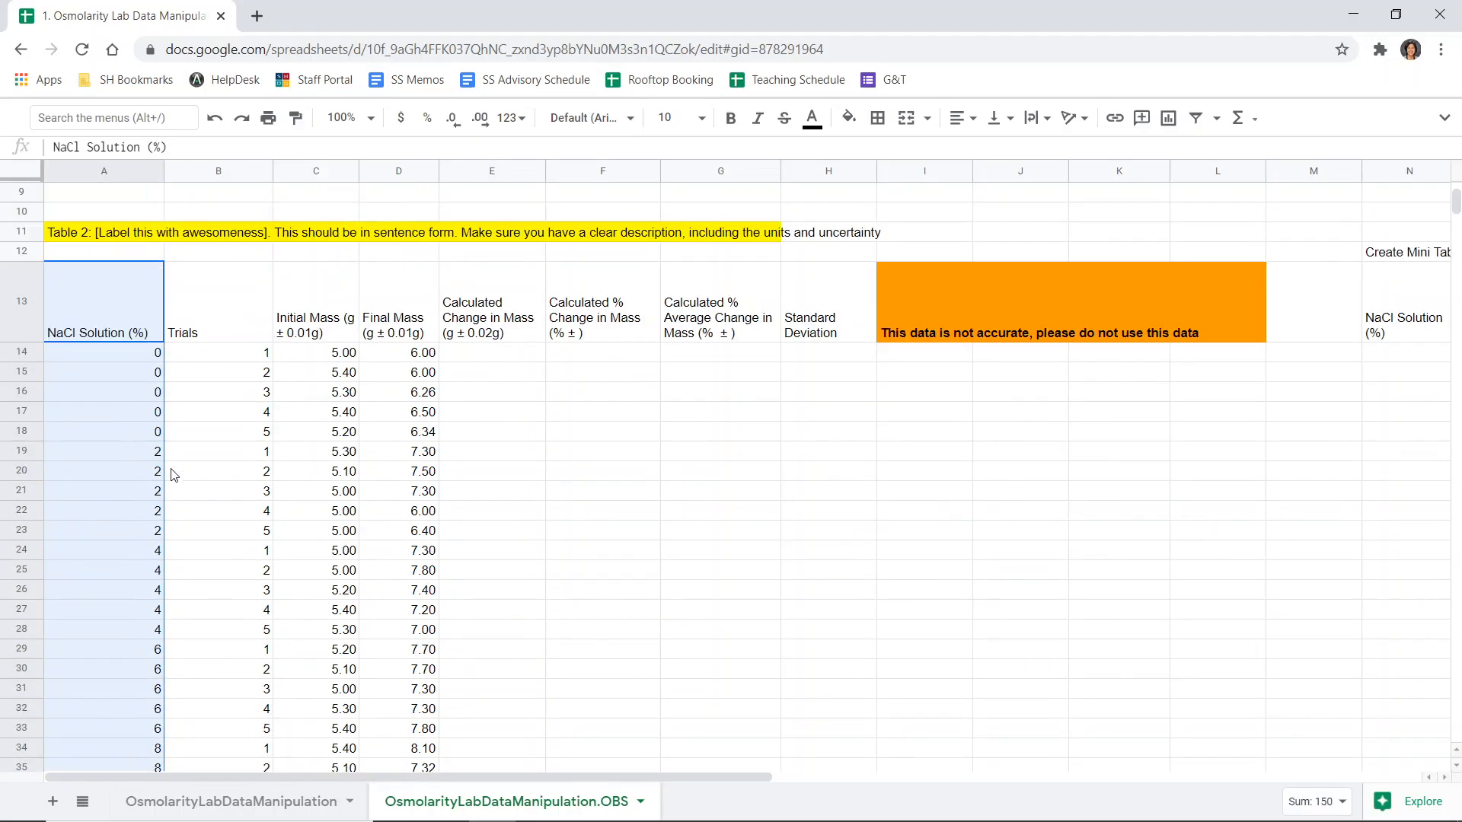
- Review the solution, trial, initial mass and final mass columns and their header uncertainties in Table 2
{"action": "left_click", "coordinate": [135, 349]}
{"action": "left_click_drag", "start_coordinate": [131, 389], "coordinate": [130, 438]}
{"action": "left_click_drag", "start_coordinate": [263, 368], "coordinate": [251, 440]}
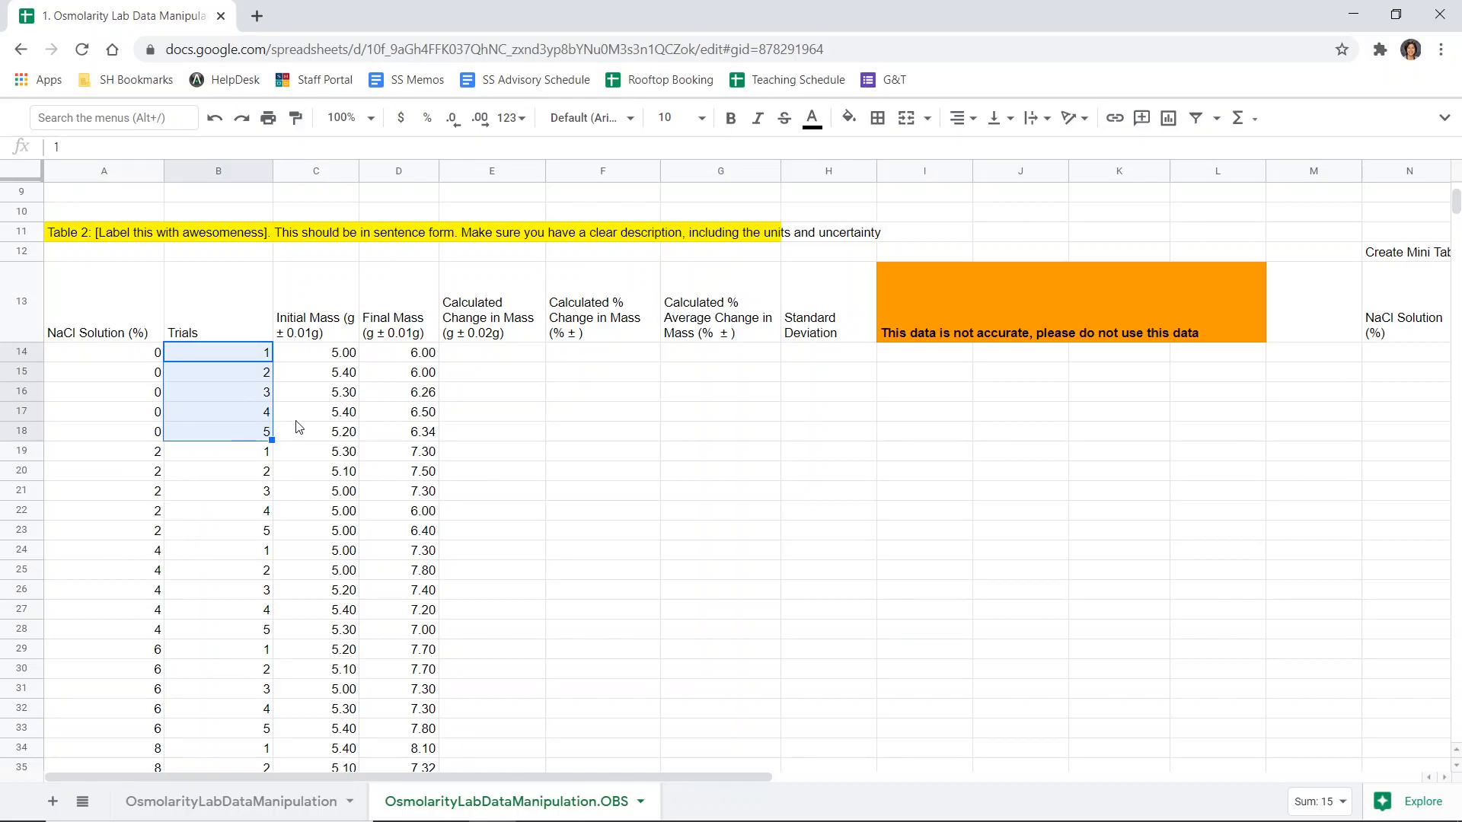
{"action": "left_click_drag", "start_coordinate": [338, 323], "coordinate": [339, 434]}
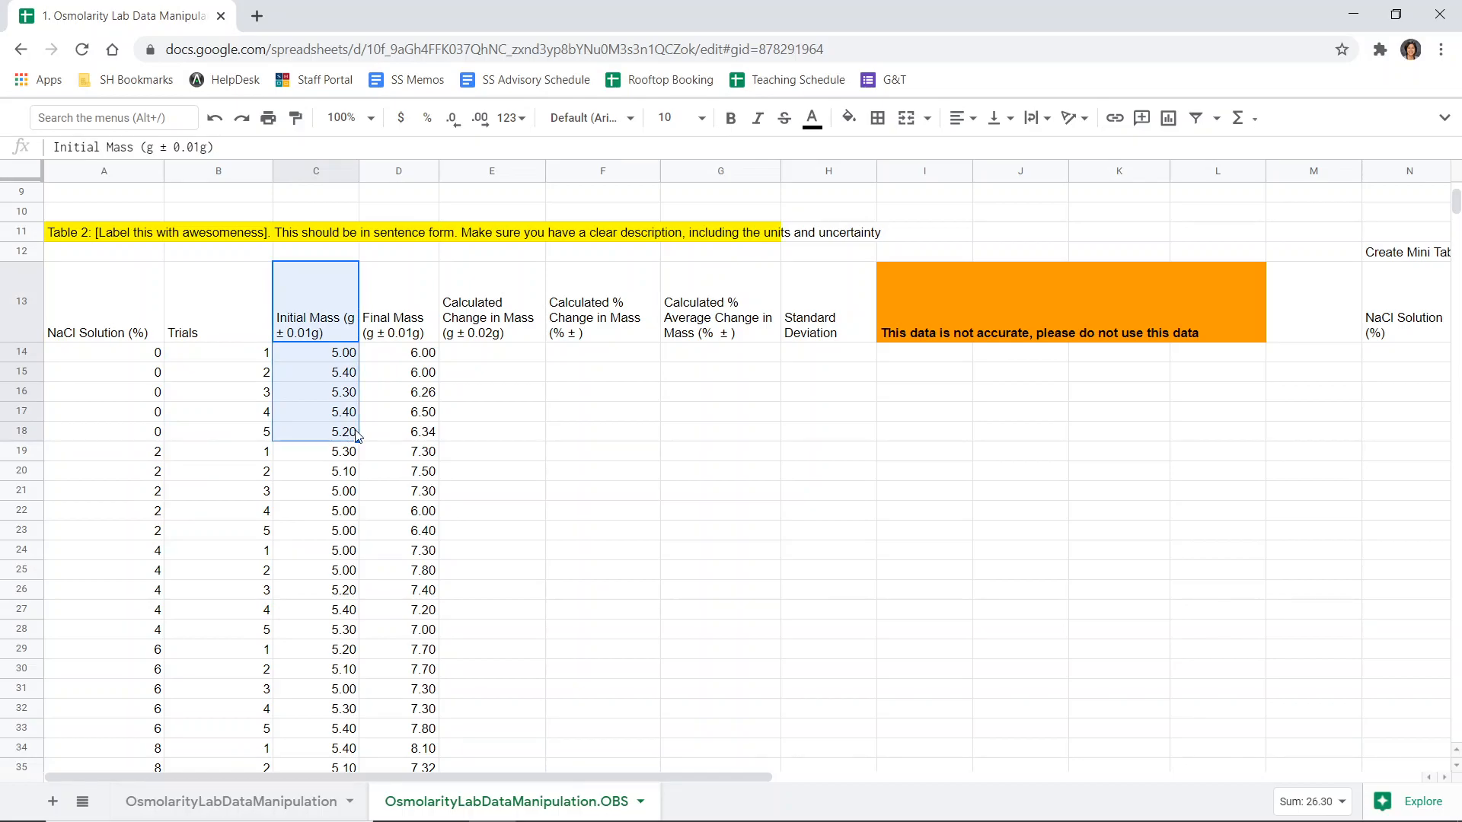
{"action": "left_click_drag", "start_coordinate": [410, 333], "coordinate": [405, 445]}
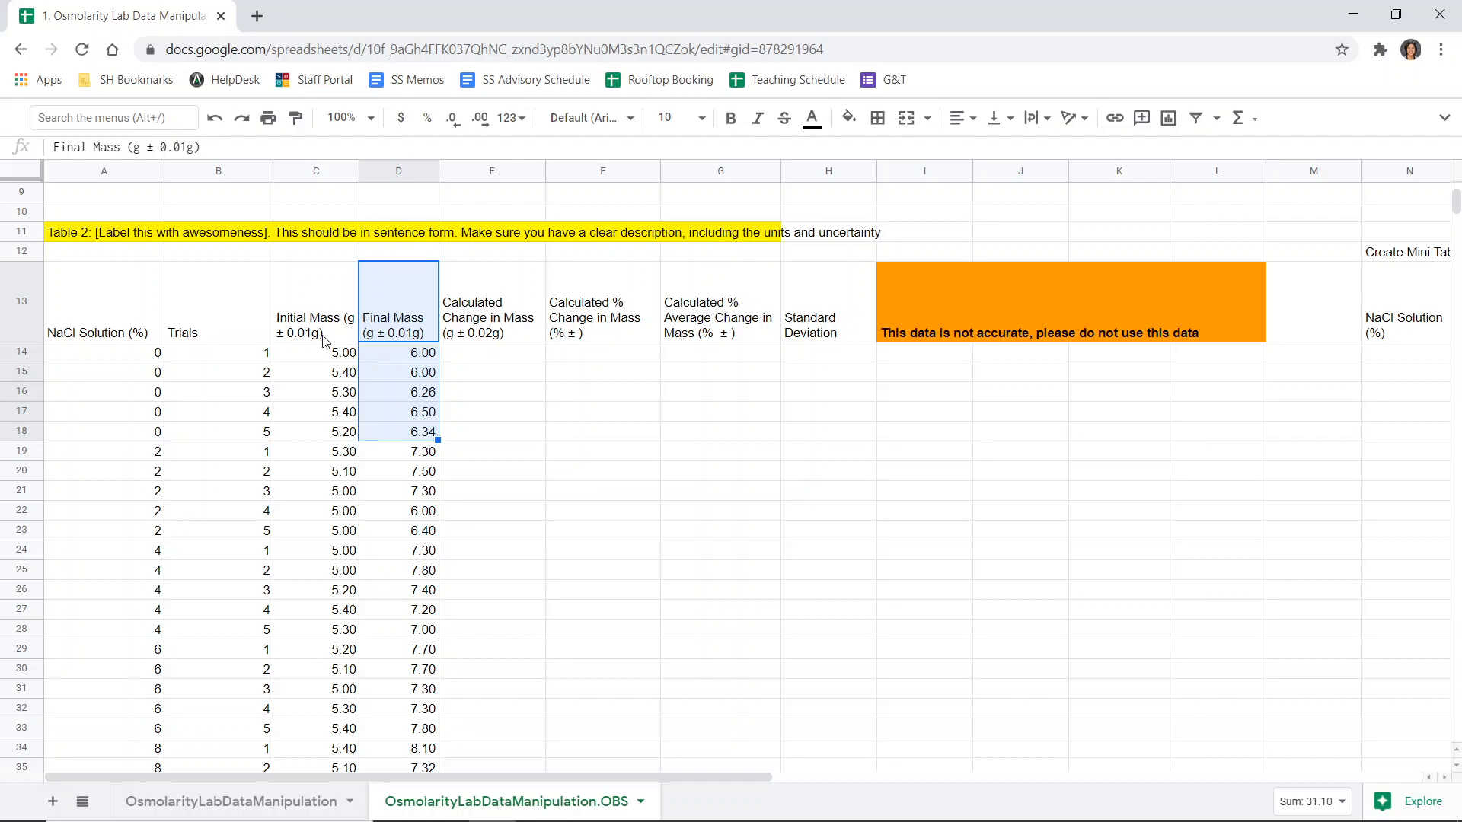
{"action": "left_click", "coordinate": [139, 147]}
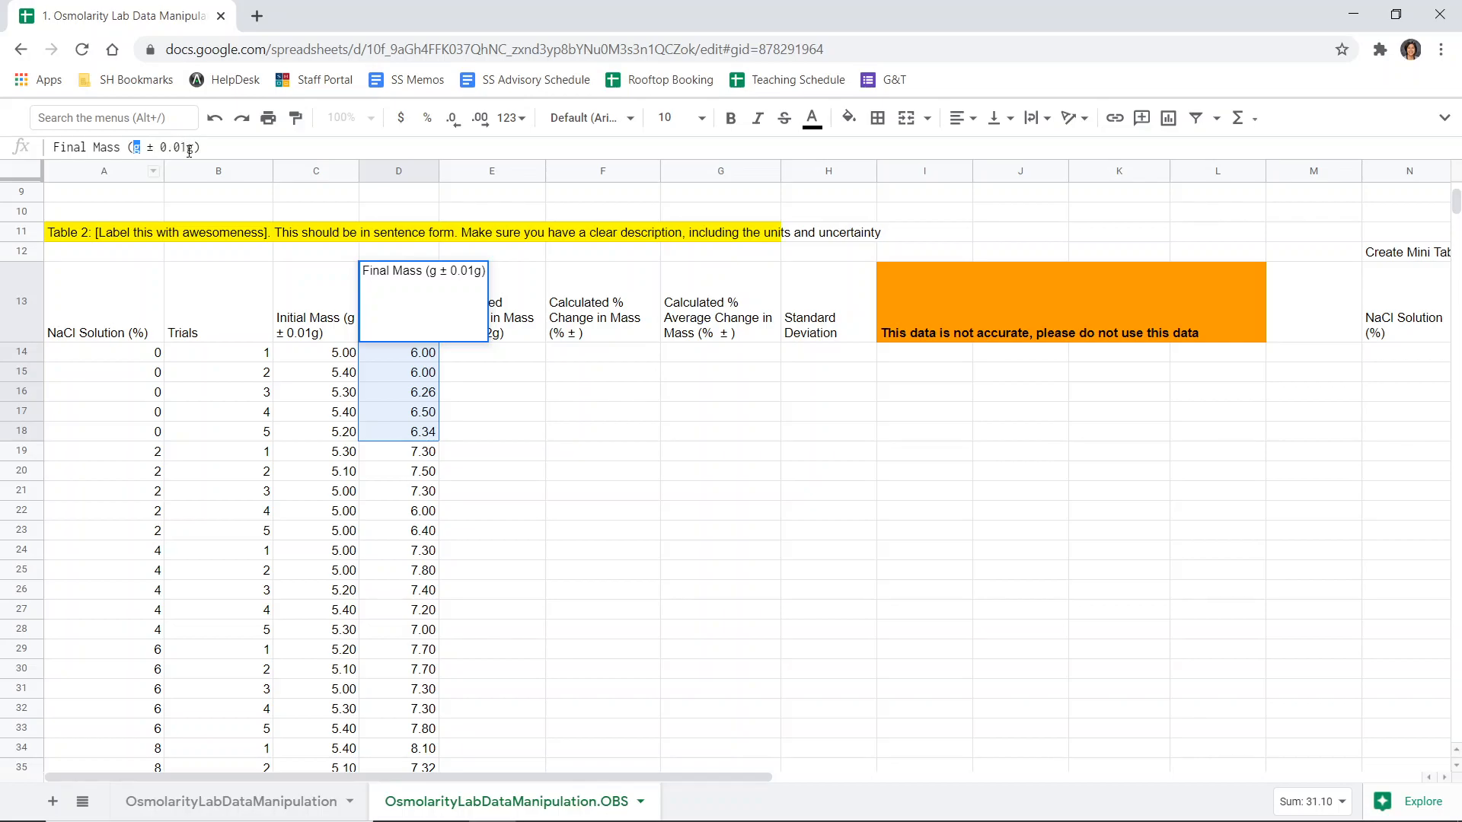
{"action": "left_click_drag", "start_coordinate": [161, 147], "coordinate": [196, 144]}
{"action": "left_click", "coordinate": [519, 336]}
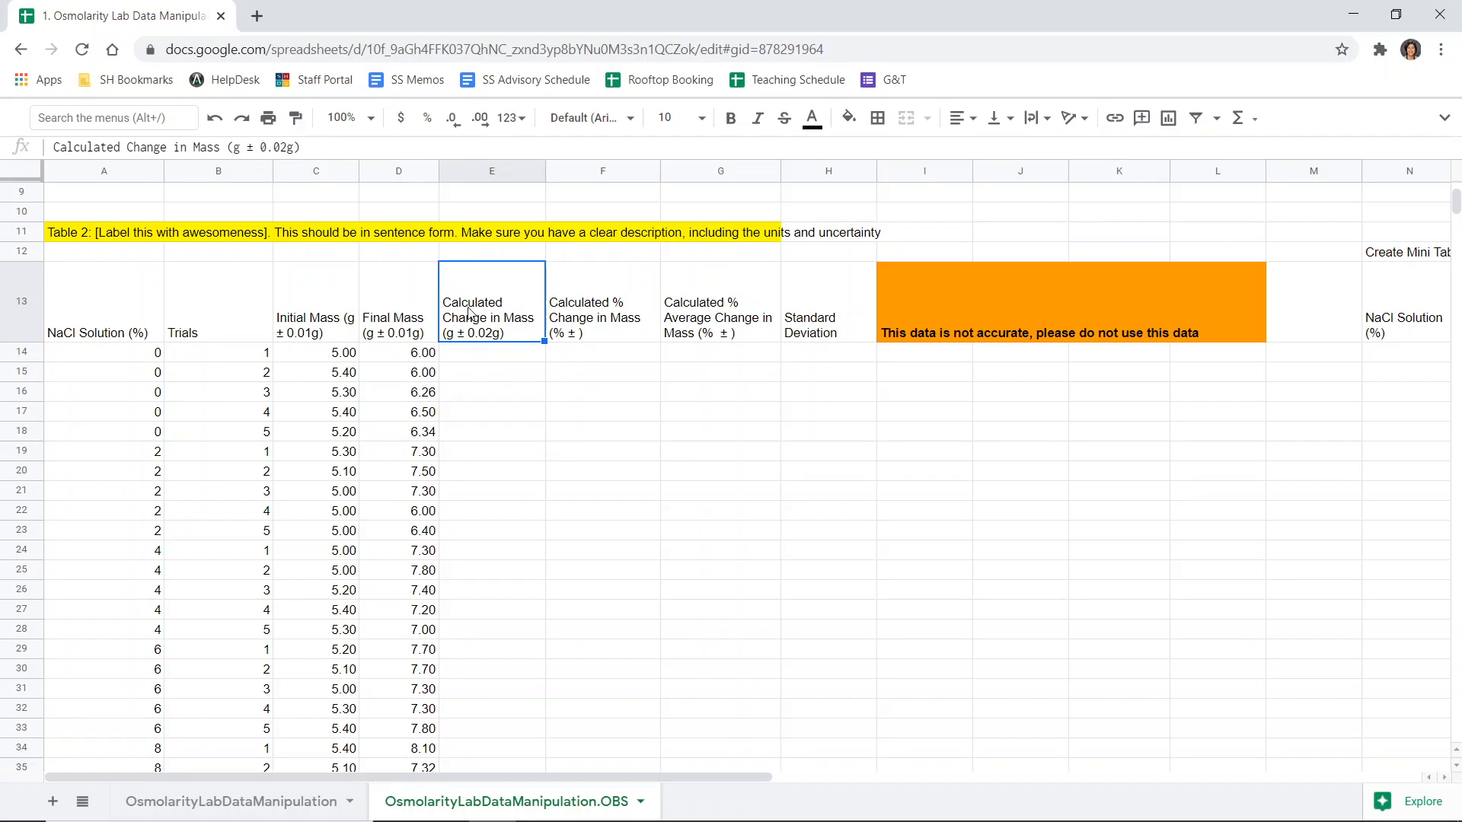
- Consult the handwritten notes on calculating change in mass and its uncertainty
{"action": "key", "text": "alt+Tab"}
{"action": "key", "text": "Tab"}
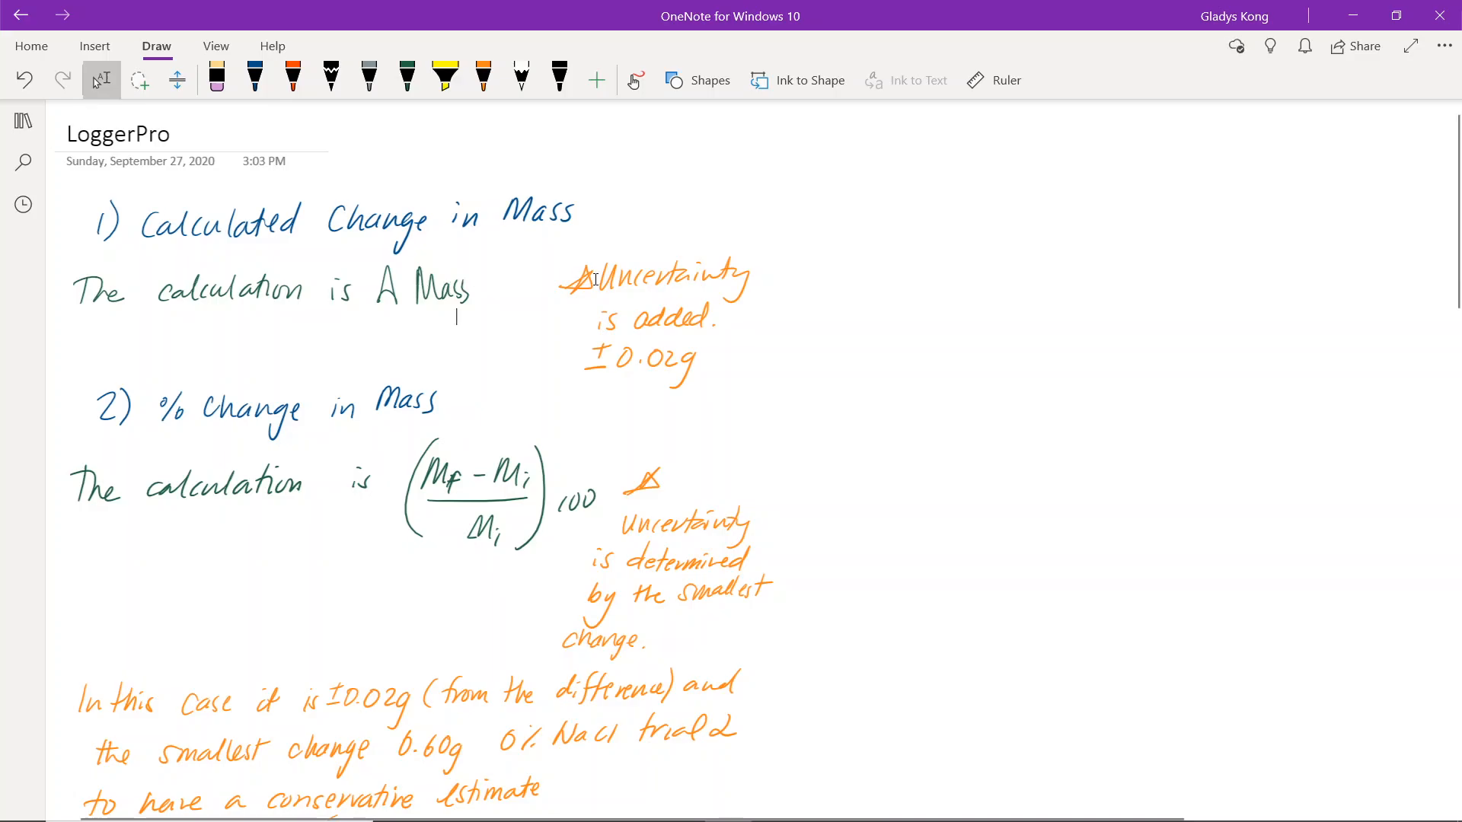
{"action": "left_click", "coordinate": [563, 253]}
{"action": "key", "text": "alt+Tab"}
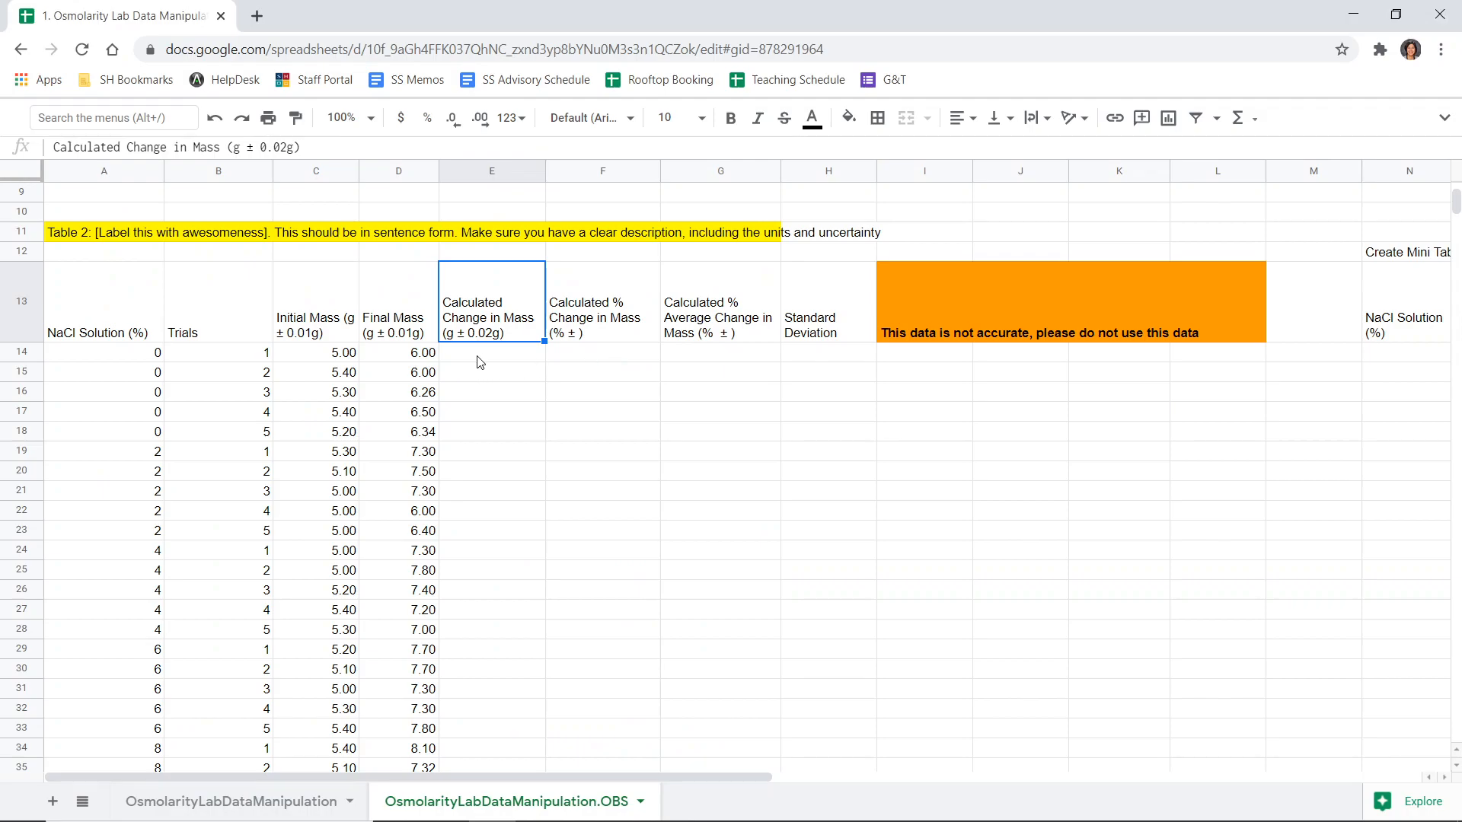
- Enter =D14-C14 in the first change-in-mass cell and fill it down the whole column
{"action": "left_click", "coordinate": [524, 354]}
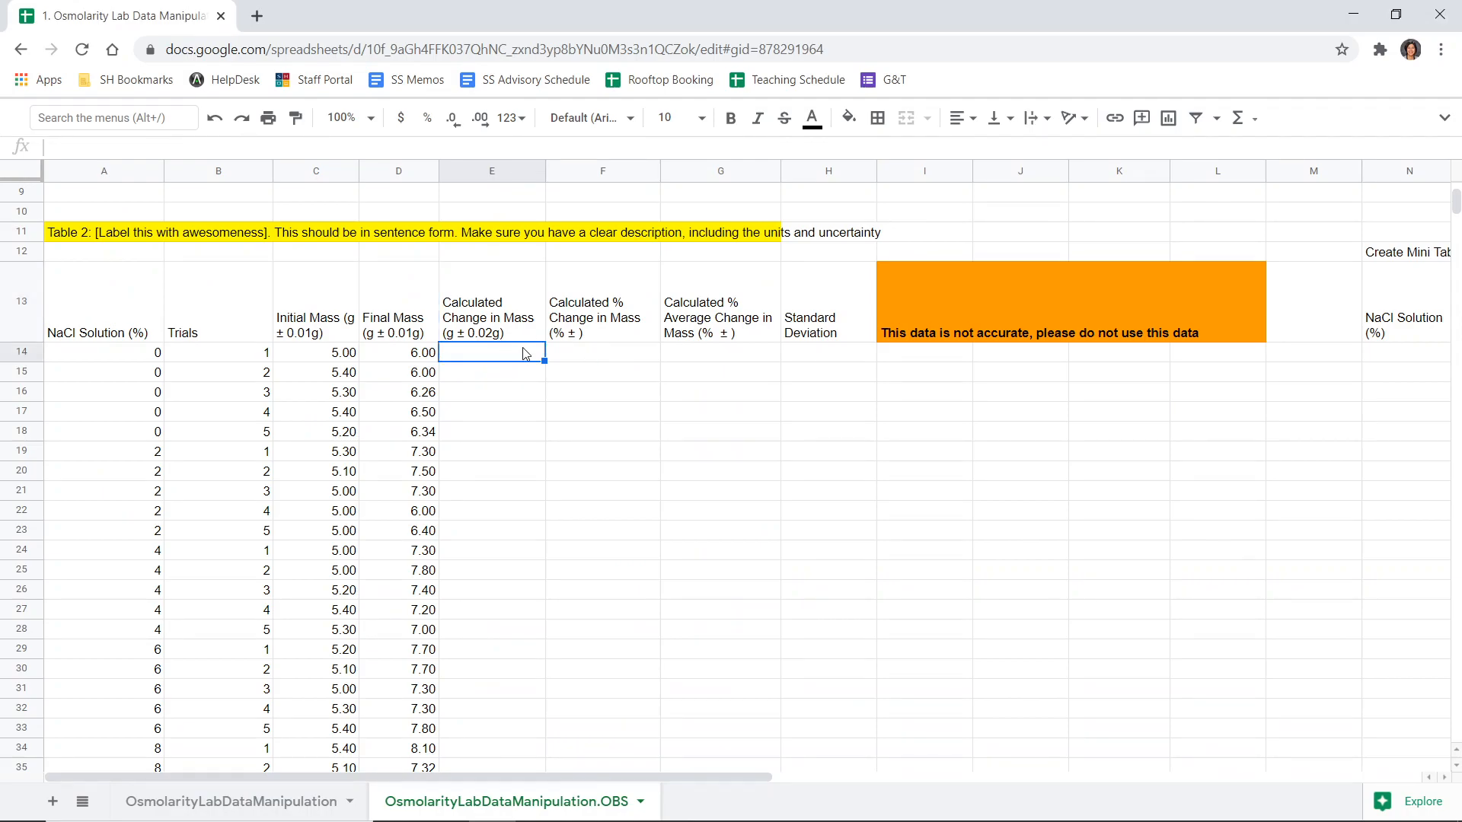
{"action": "type", "text": "="}
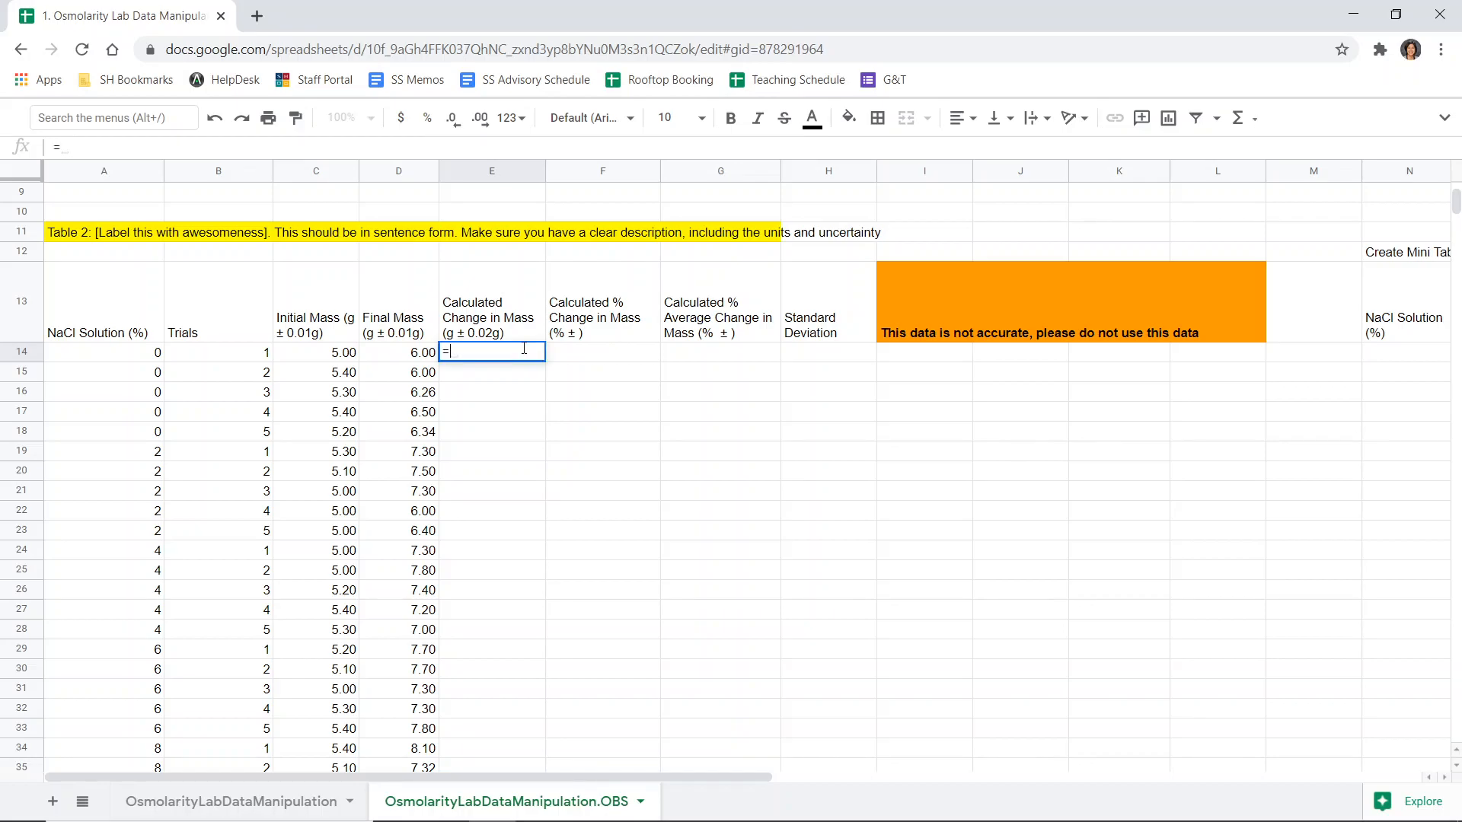
{"action": "left_click", "coordinate": [423, 354]}
{"action": "type", "text": "-"}
{"action": "left_click", "coordinate": [319, 350]}
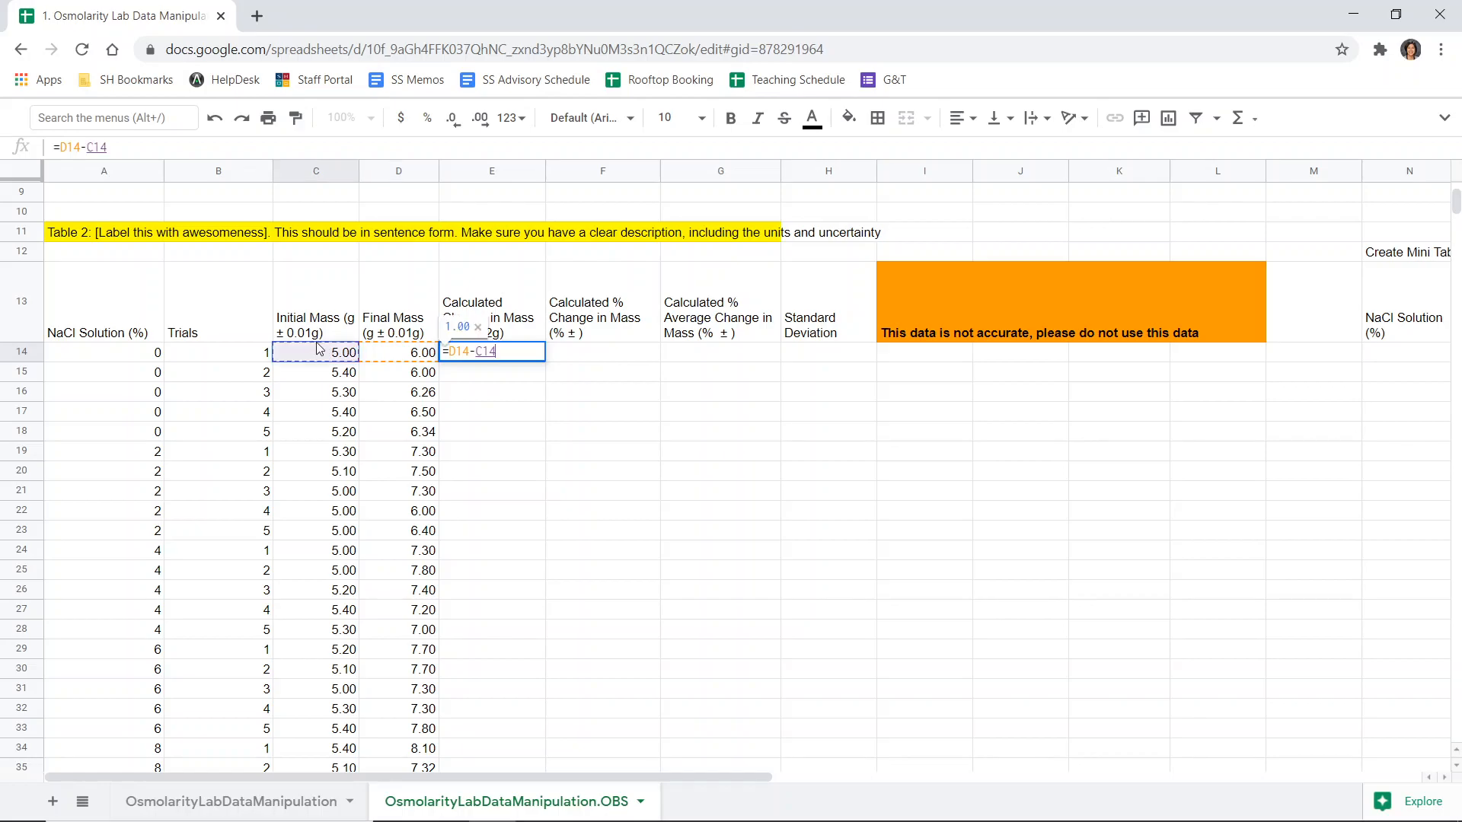
{"action": "key", "text": "Return"}
{"action": "left_click", "coordinate": [512, 354]}
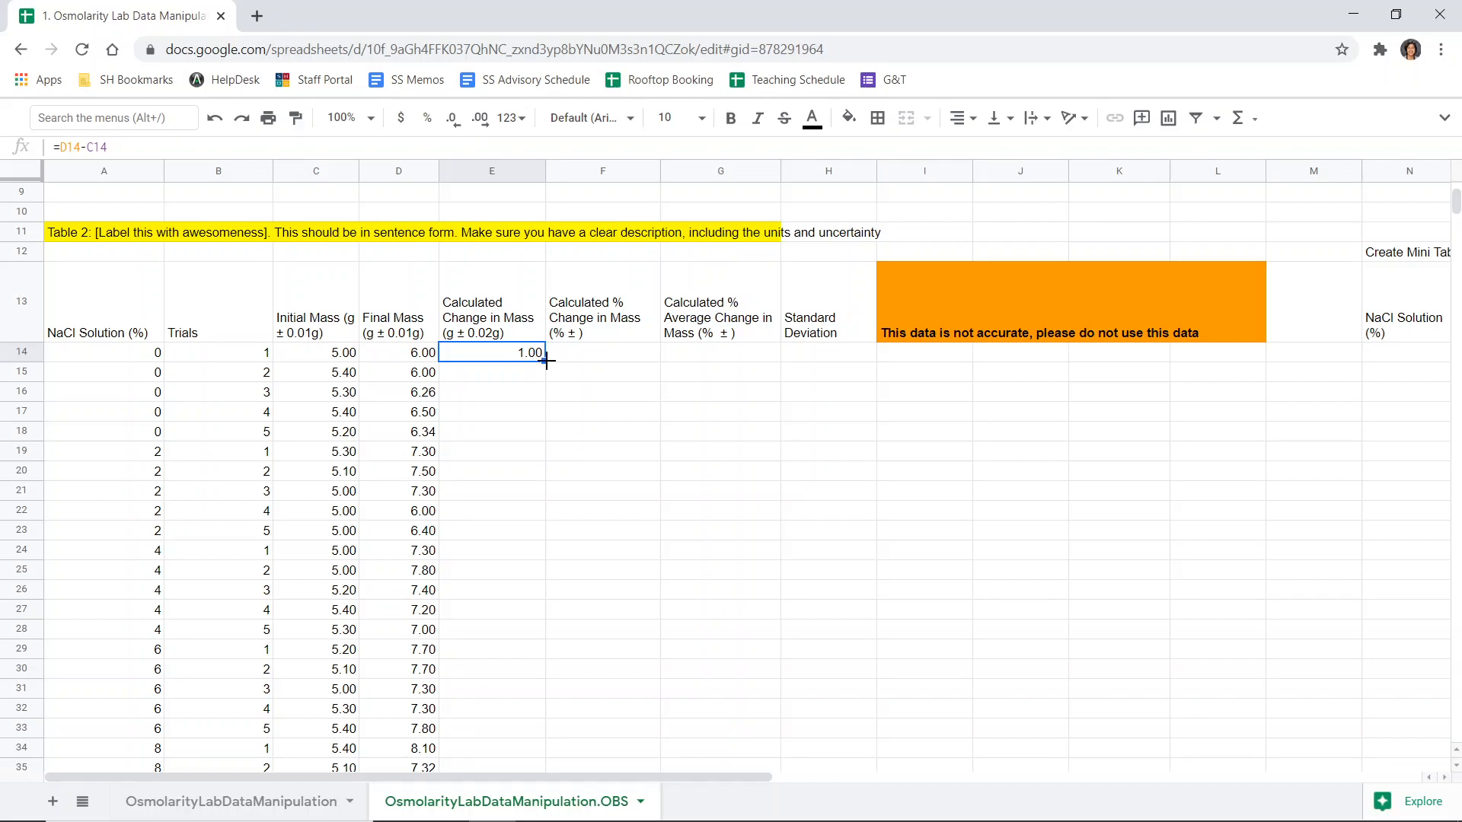
{"action": "double_click", "coordinate": [546, 362]}
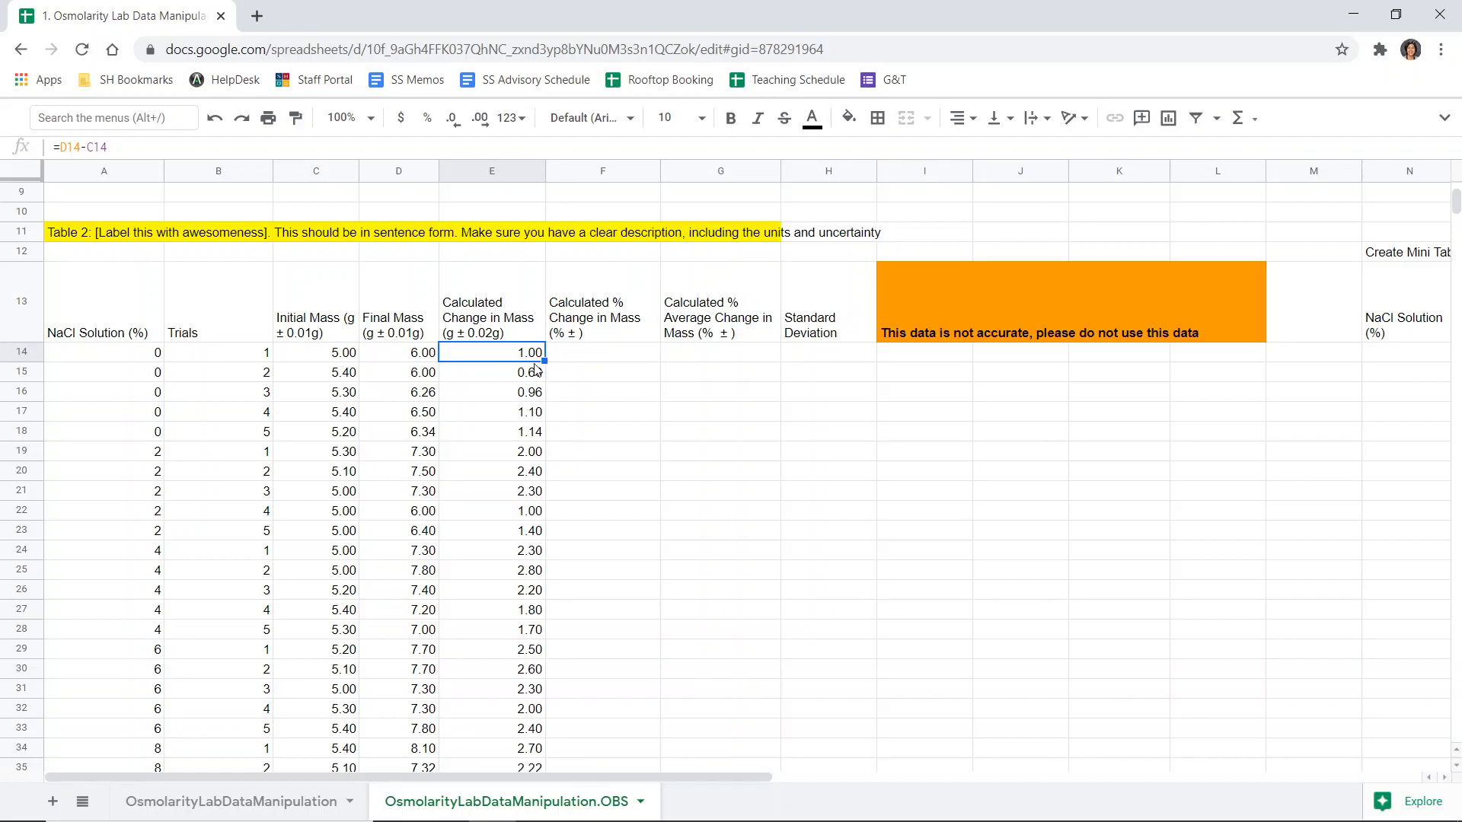
- Review the initial mass column and the notes on percent change in mass and its uncertainty
{"action": "left_click", "coordinate": [587, 360]}
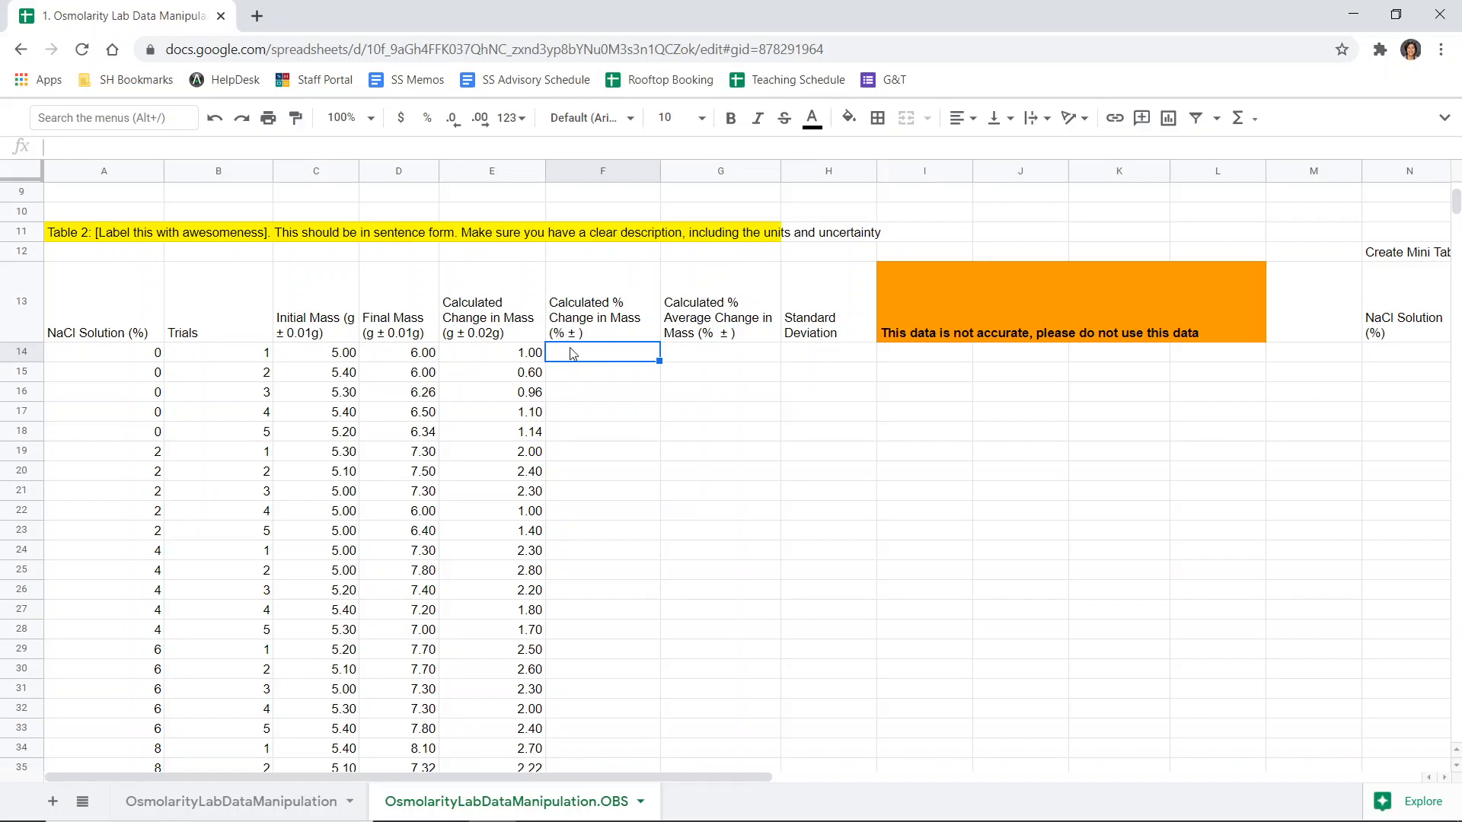
{"action": "mouse_move", "coordinate": [339, 353]}
{"action": "left_mouse_down"}
{"action": "mouse_move", "coordinate": [335, 765]}
{"action": "mouse_move", "coordinate": [339, 656]}
{"action": "left_mouse_up"}
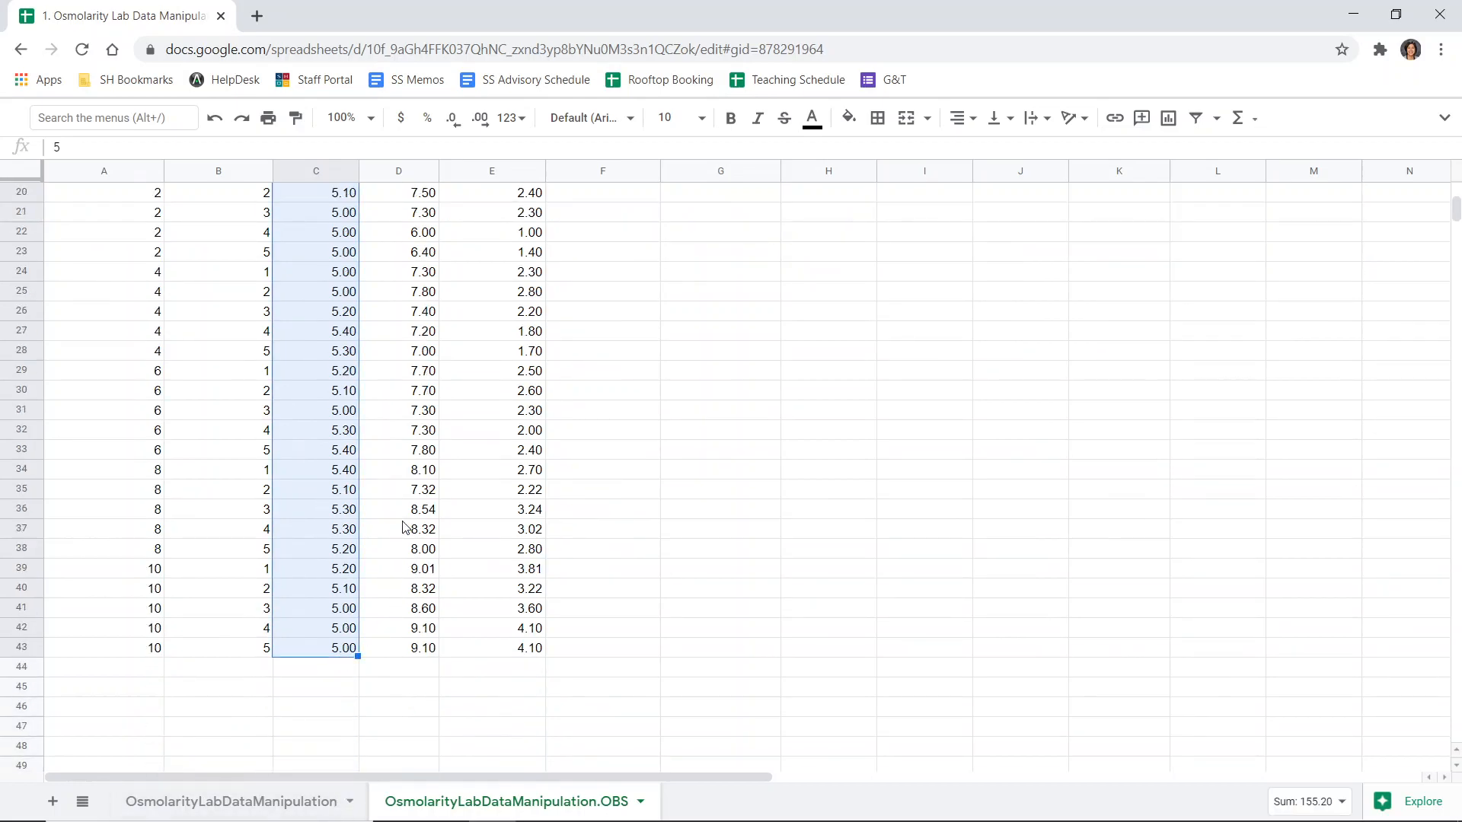
{"action": "scroll", "coordinate": [329, 448], "scroll_direction": "up", "scroll_amount": 3}
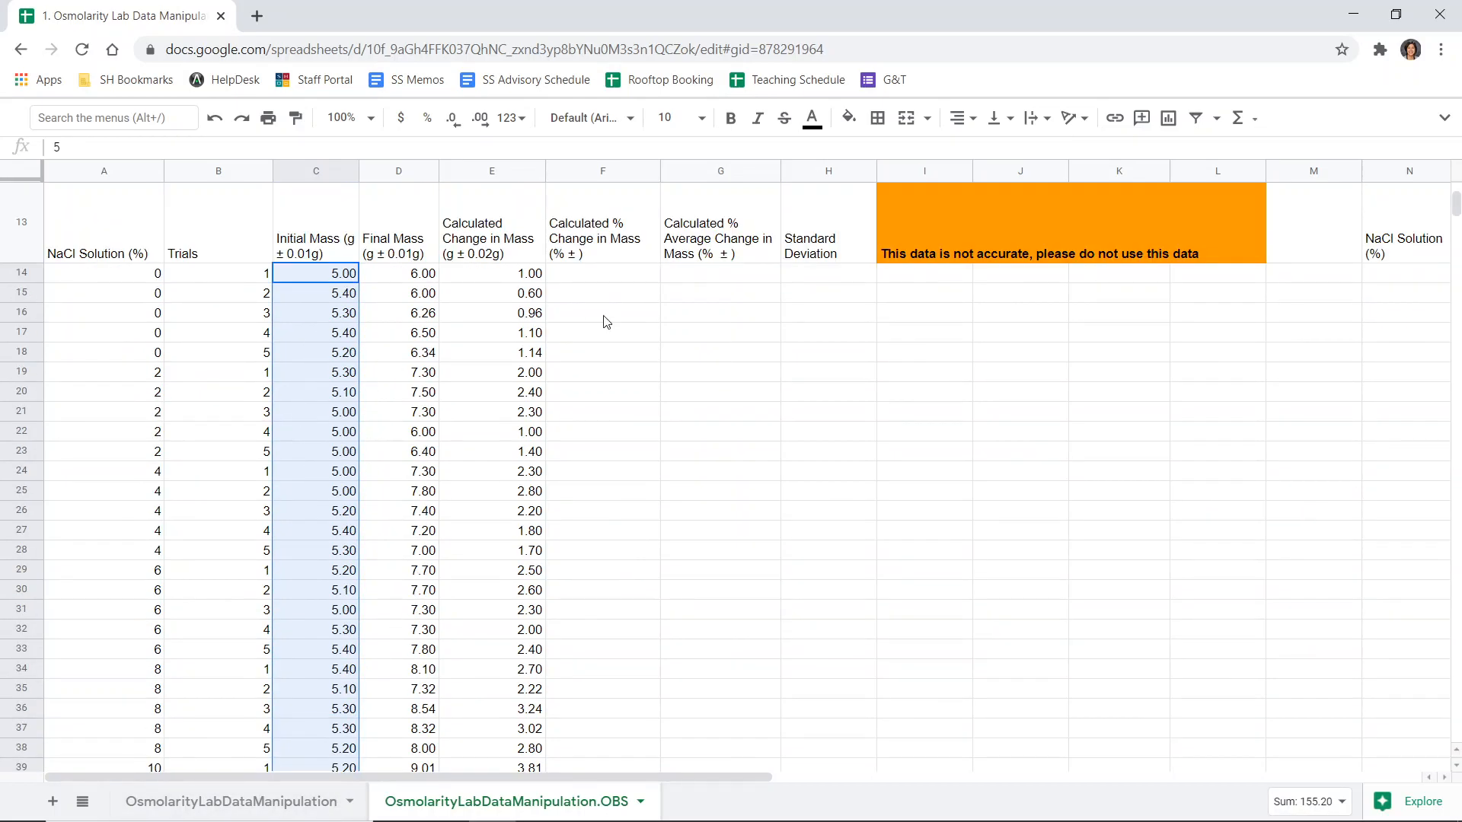
{"action": "left_click", "coordinate": [603, 278]}
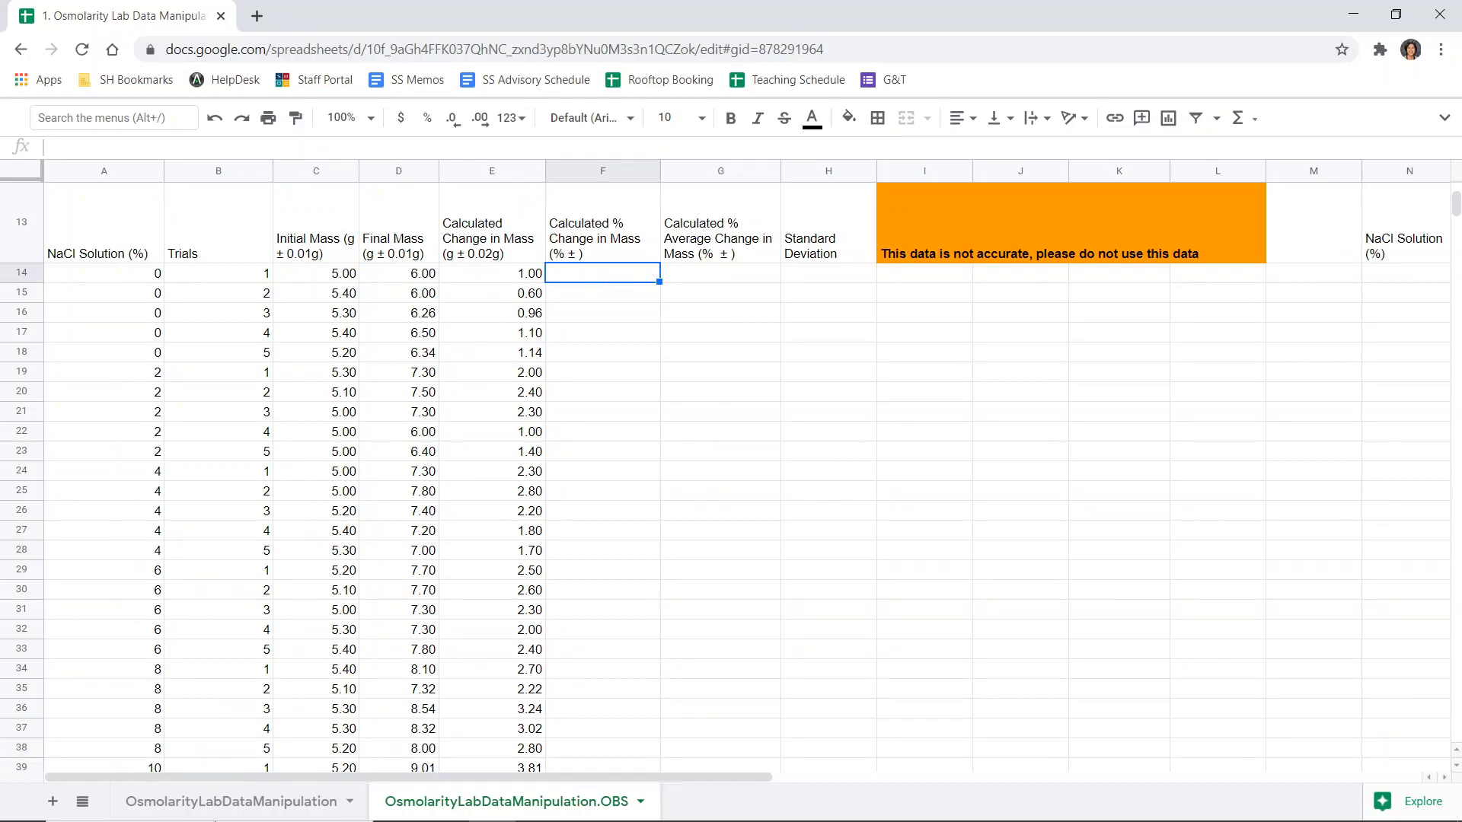
{"action": "key", "text": "alt+Tab"}
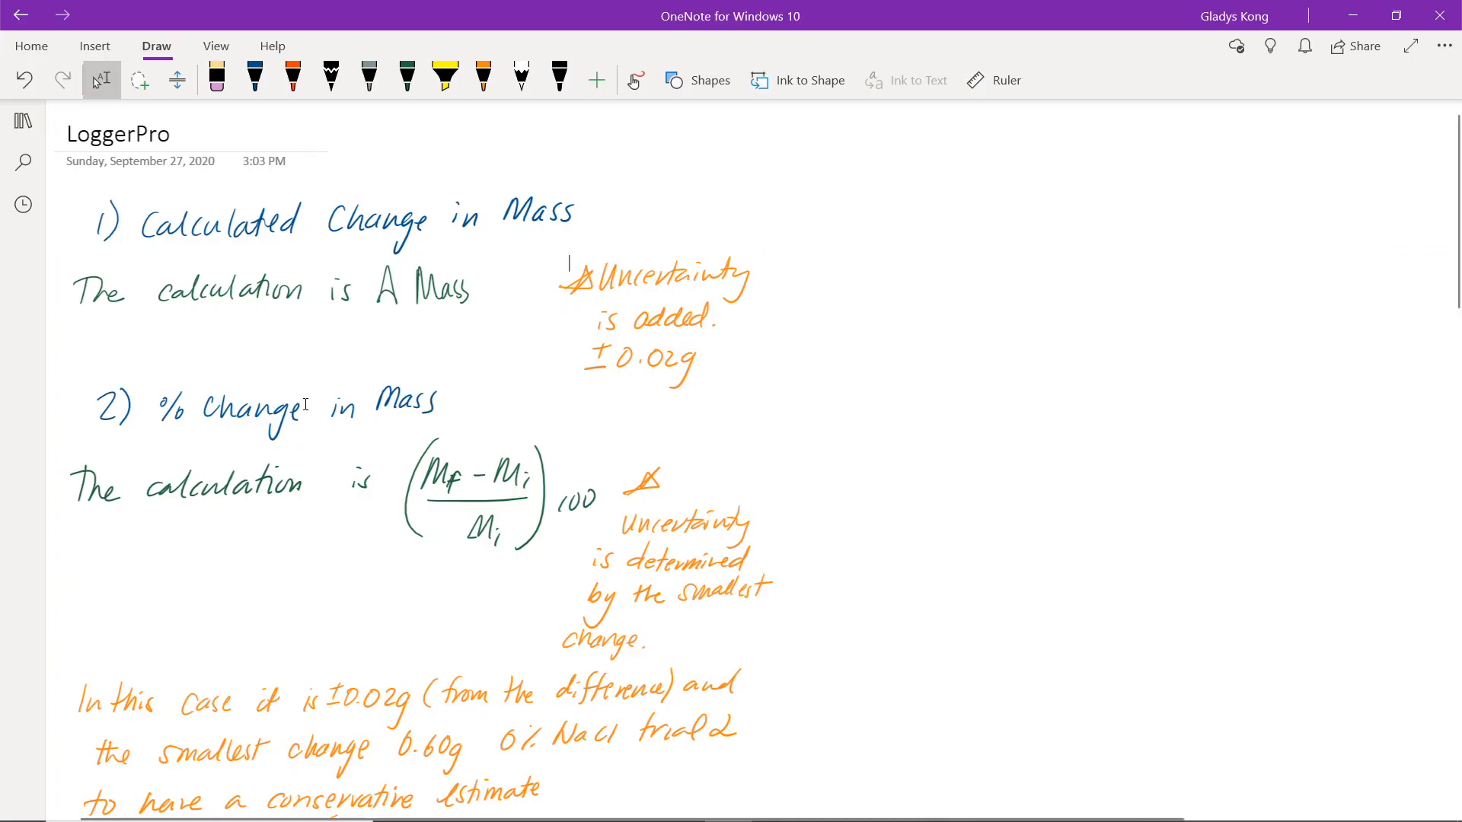
{"action": "scroll", "coordinate": [306, 404], "scroll_direction": "down", "scroll_amount": 3}
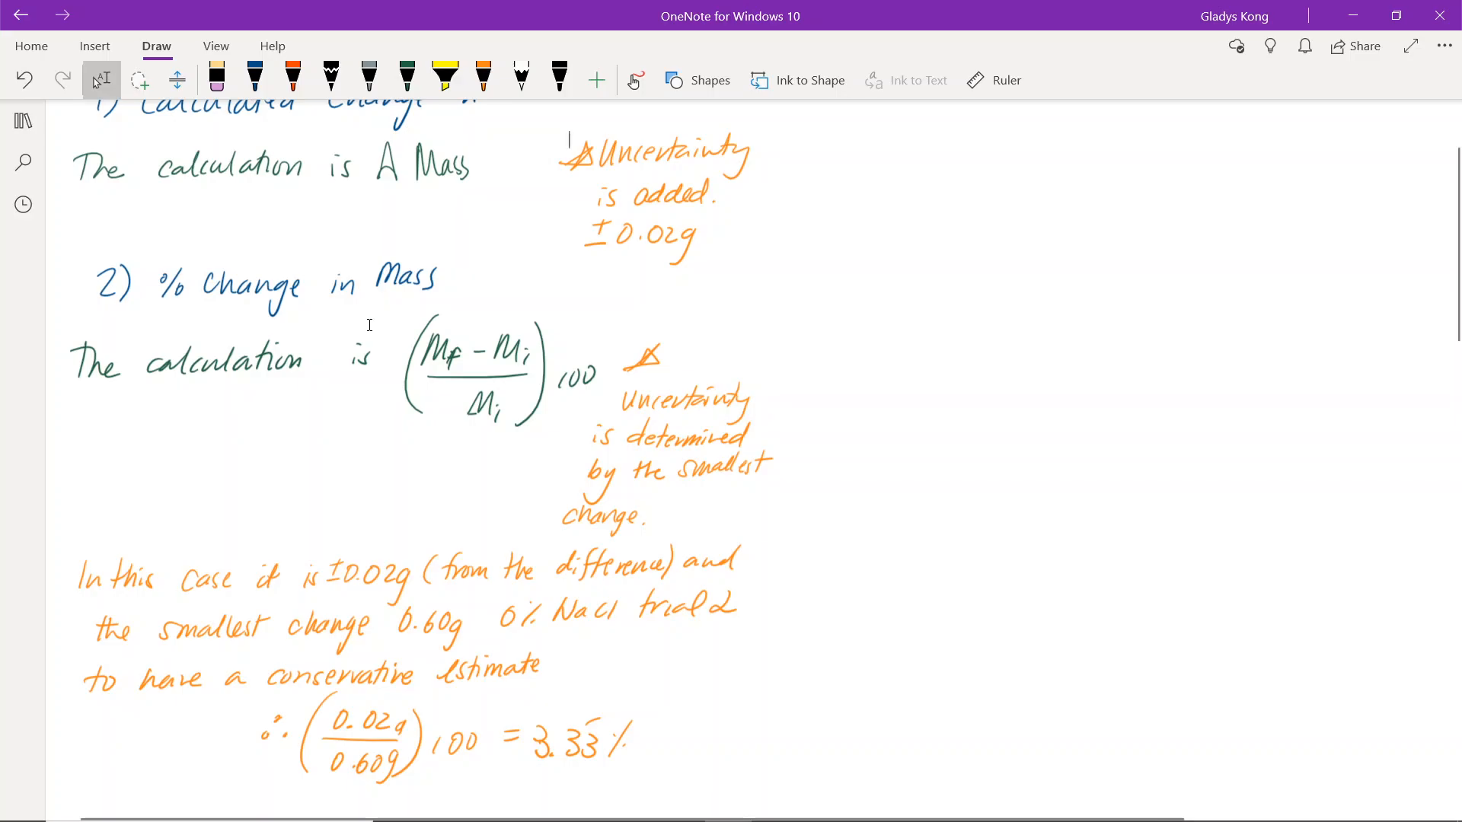
{"action": "scroll", "coordinate": [370, 325], "scroll_direction": "down", "scroll_amount": 2}
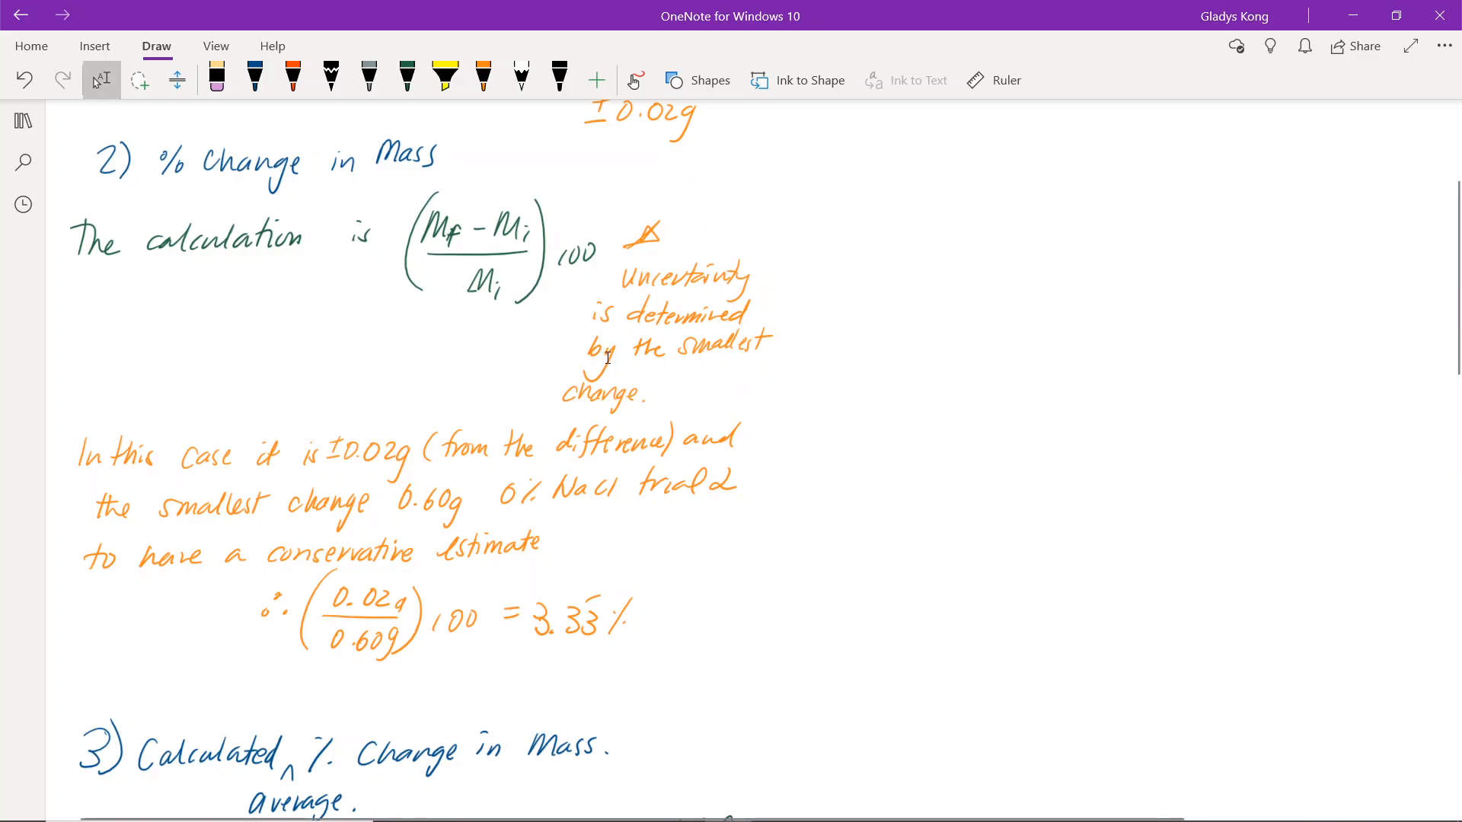
{"action": "scroll", "coordinate": [603, 360], "scroll_direction": "up", "scroll_amount": 5}
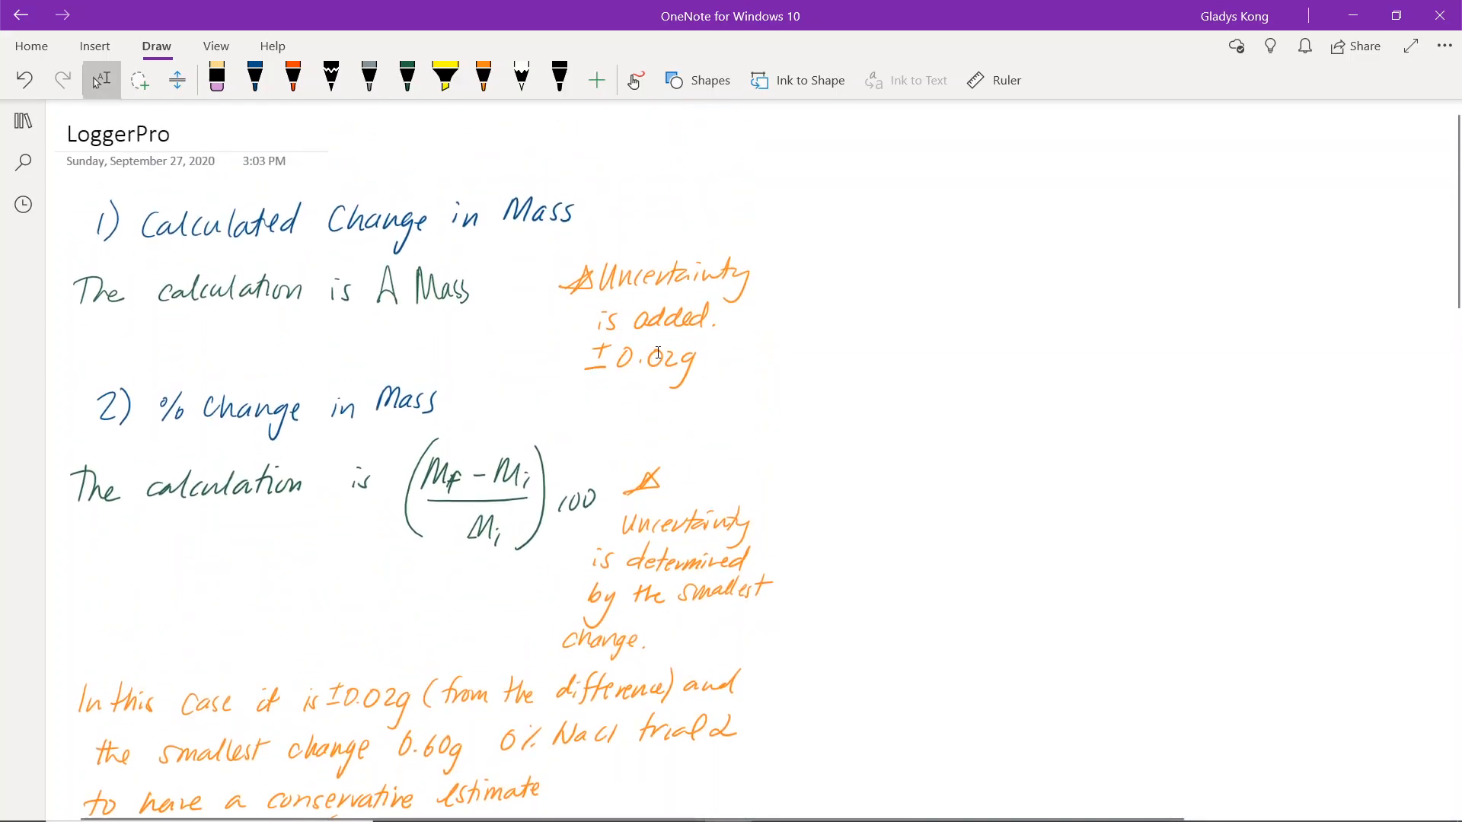
{"action": "scroll", "coordinate": [659, 352], "scroll_direction": "down", "scroll_amount": 3}
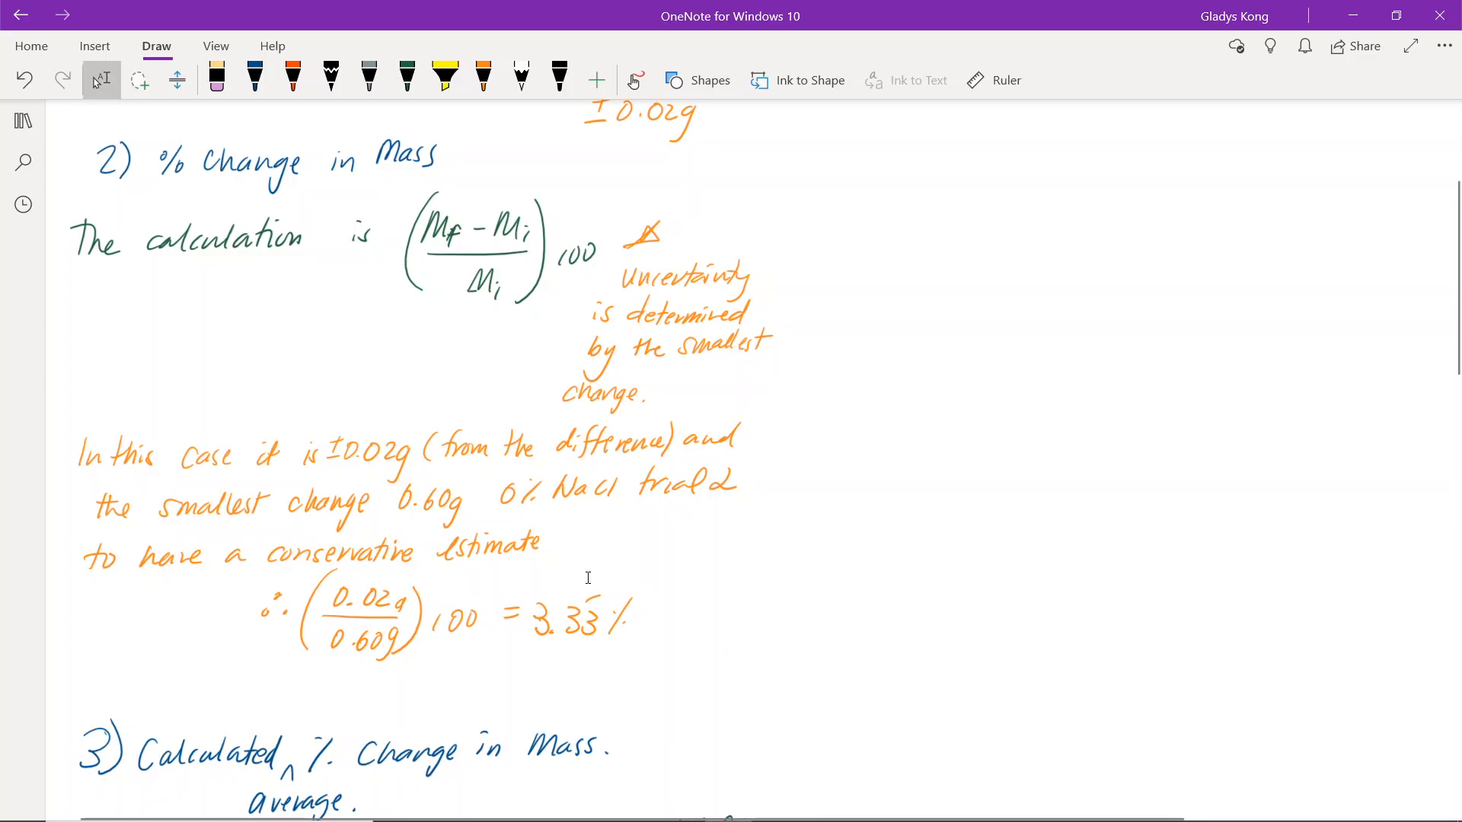
{"action": "scroll", "coordinate": [592, 587], "scroll_direction": "down", "scroll_amount": 6}
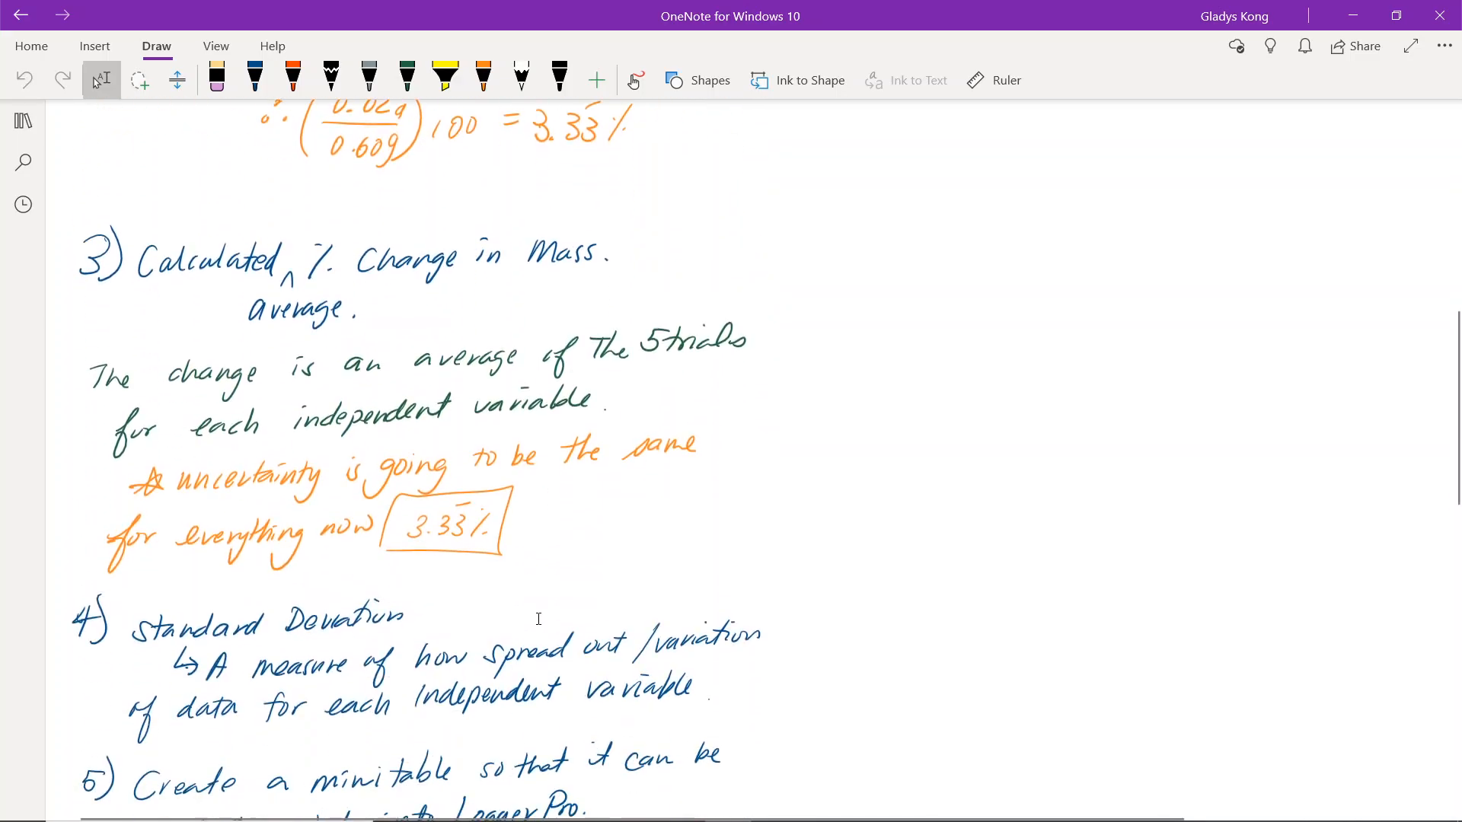
{"action": "key", "text": "alt+Tab"}
- Set the percent change in mass header's uncertainty to ± 3.33%
{"action": "double_click", "coordinate": [599, 257]}
{"action": "type", "text": "0.0"}
{"action": "key", "text": "BackSpace"}
{"action": "key", "text": "BackSpace"}
{"action": "key", "text": "BackSpace"}
{"action": "type", "text": "3.33%"}
{"action": "key", "text": "Return"}
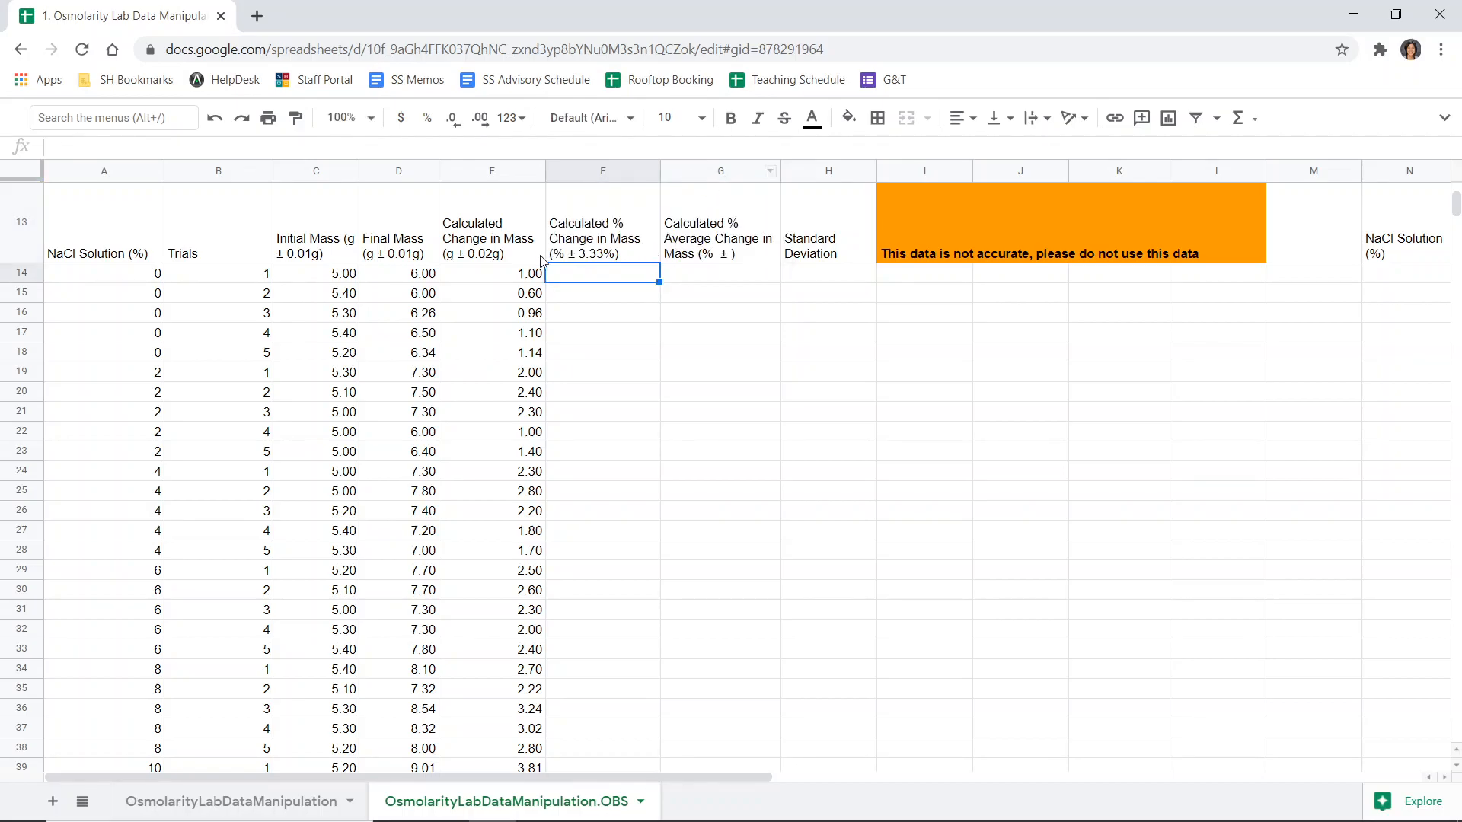
- Enter =E14/C14*100 in the first percent change in mass cell
{"action": "left_click", "coordinate": [526, 298]}
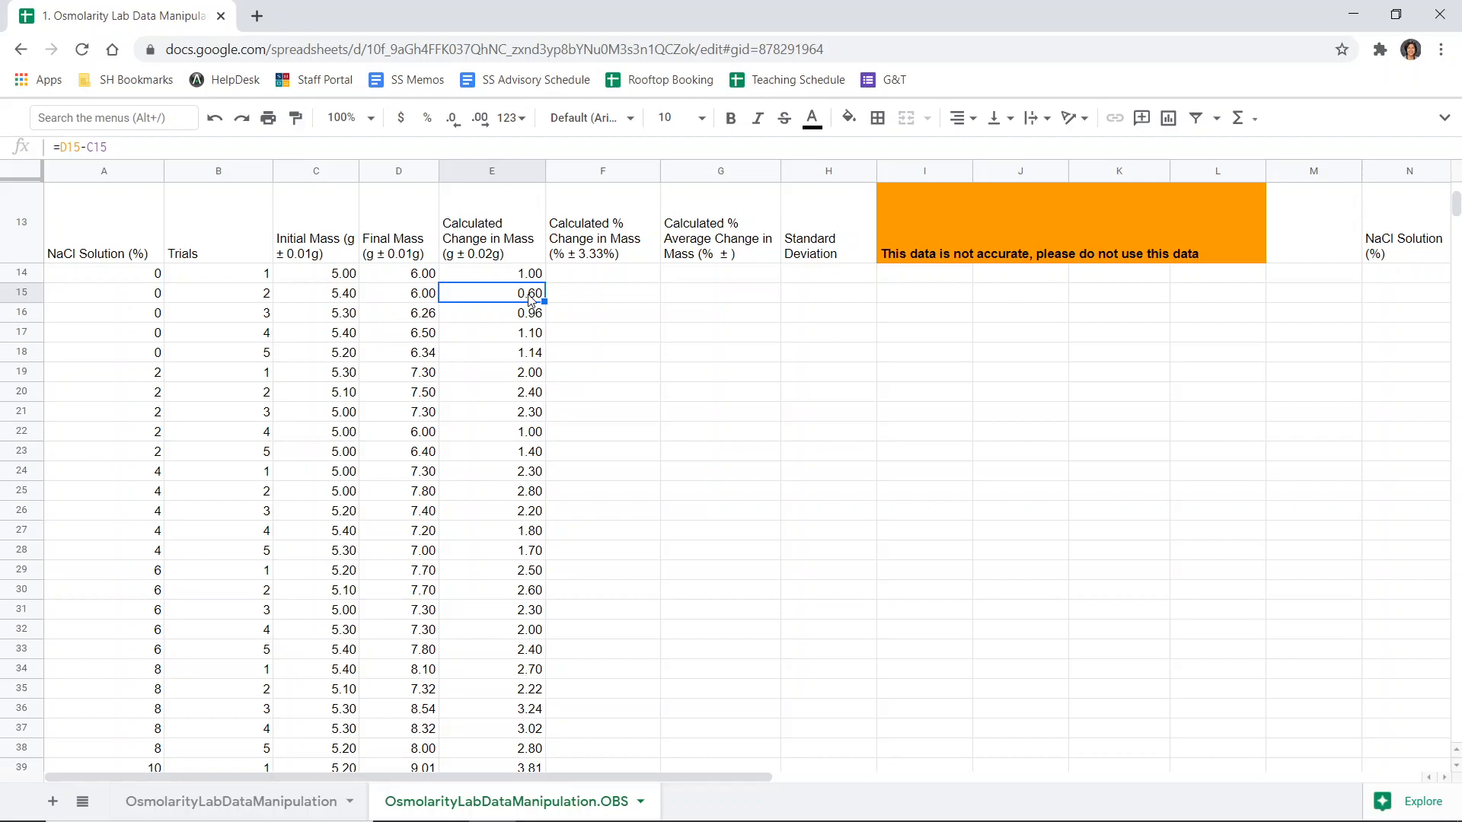
{"action": "left_click", "coordinate": [592, 276]}
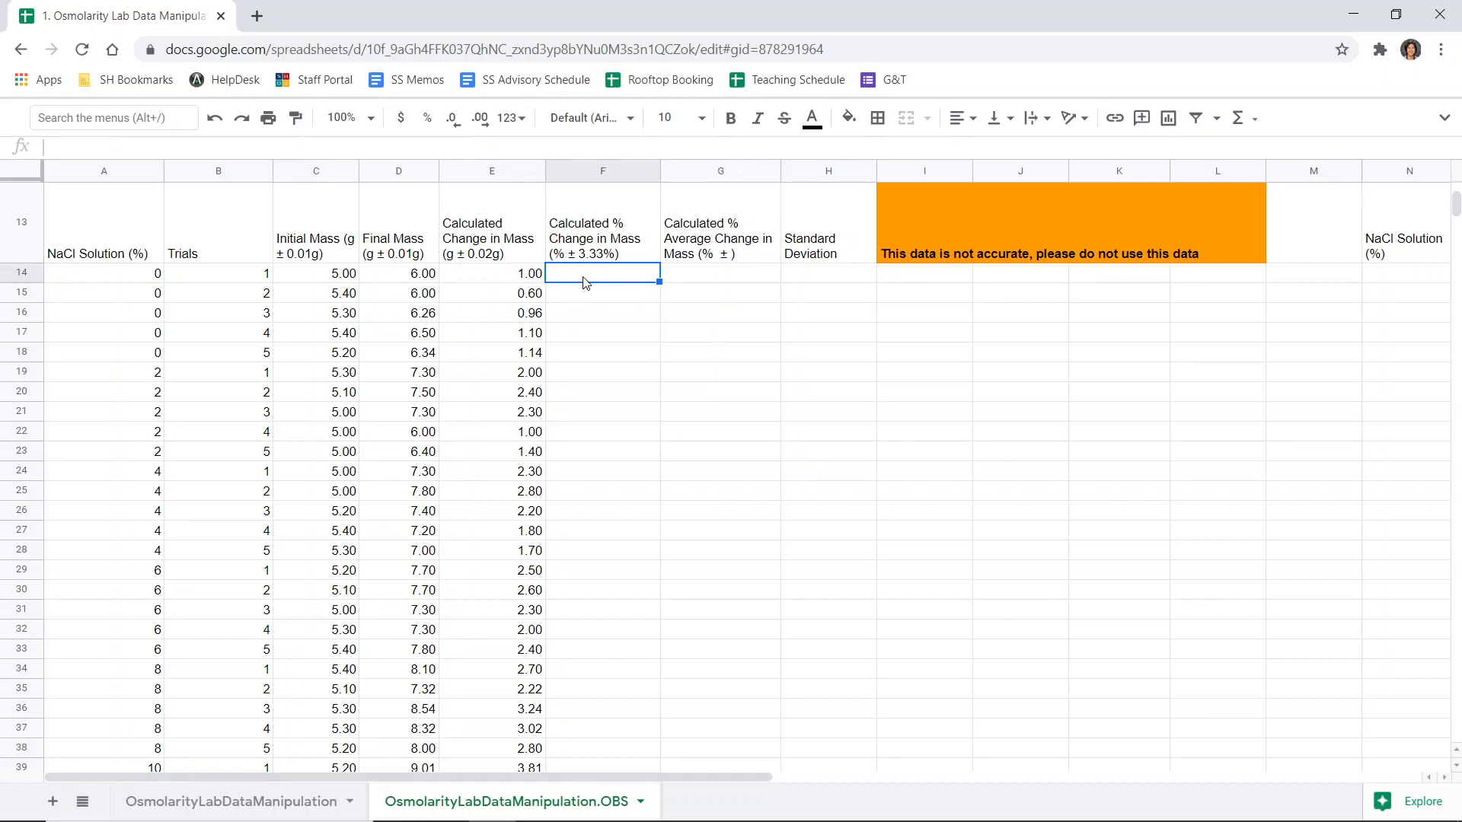
{"action": "type", "text": "="}
{"action": "left_click", "coordinate": [510, 281]}
{"action": "type", "text": "/"}
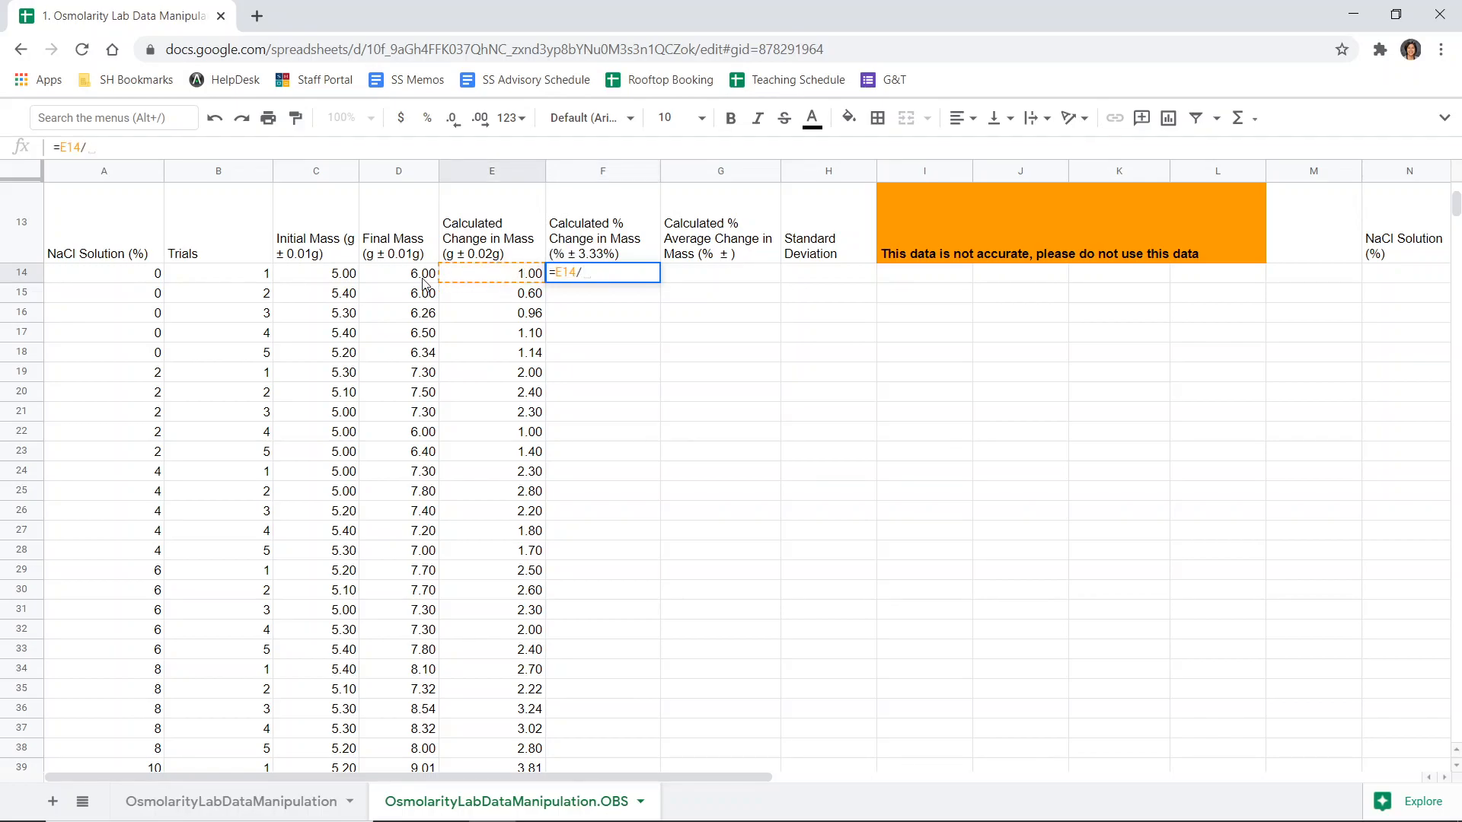
{"action": "left_click", "coordinate": [335, 279]}
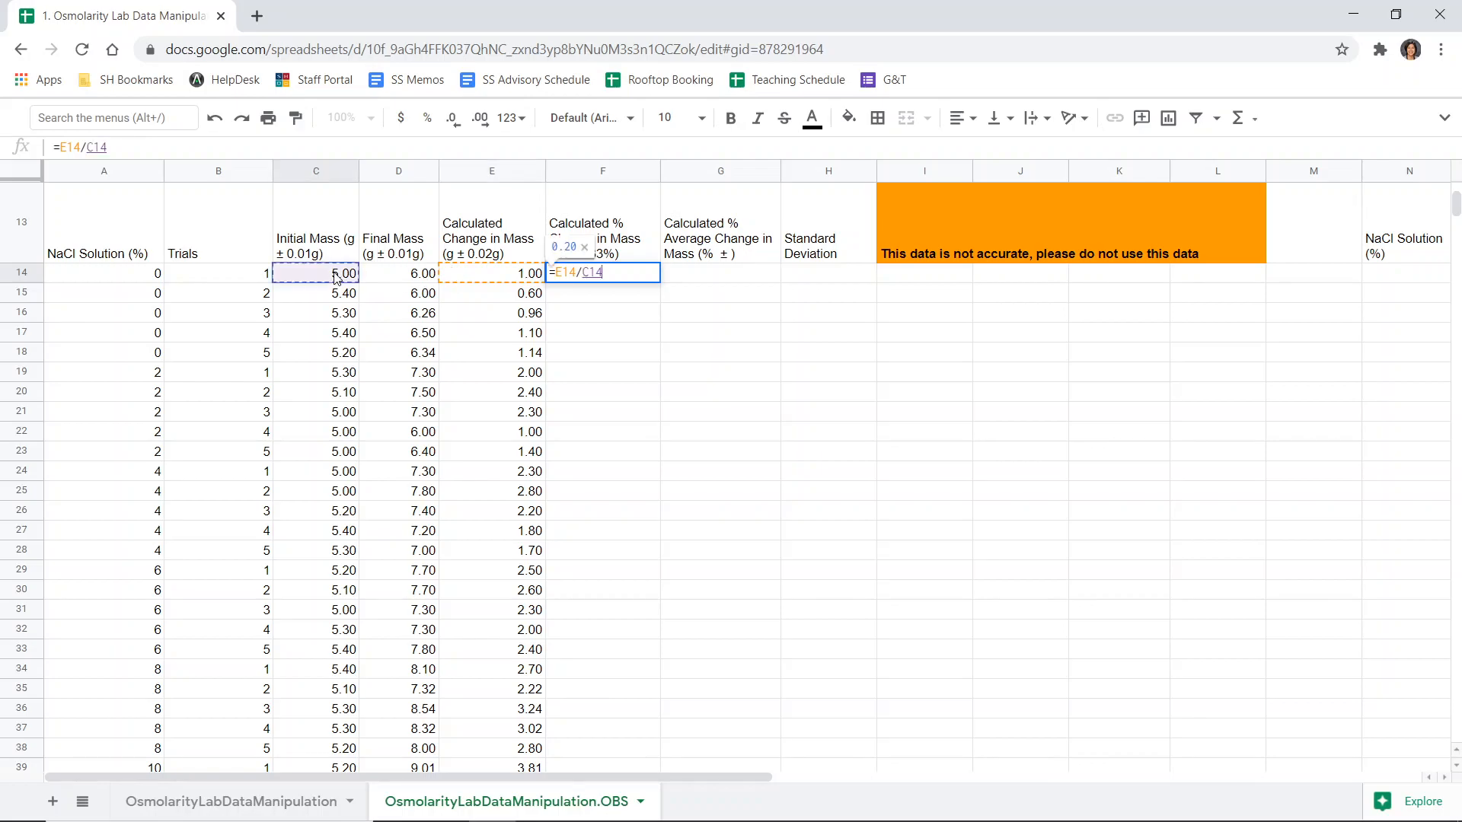
{"action": "type", "text": "*100"}
{"action": "key", "text": "Return"}
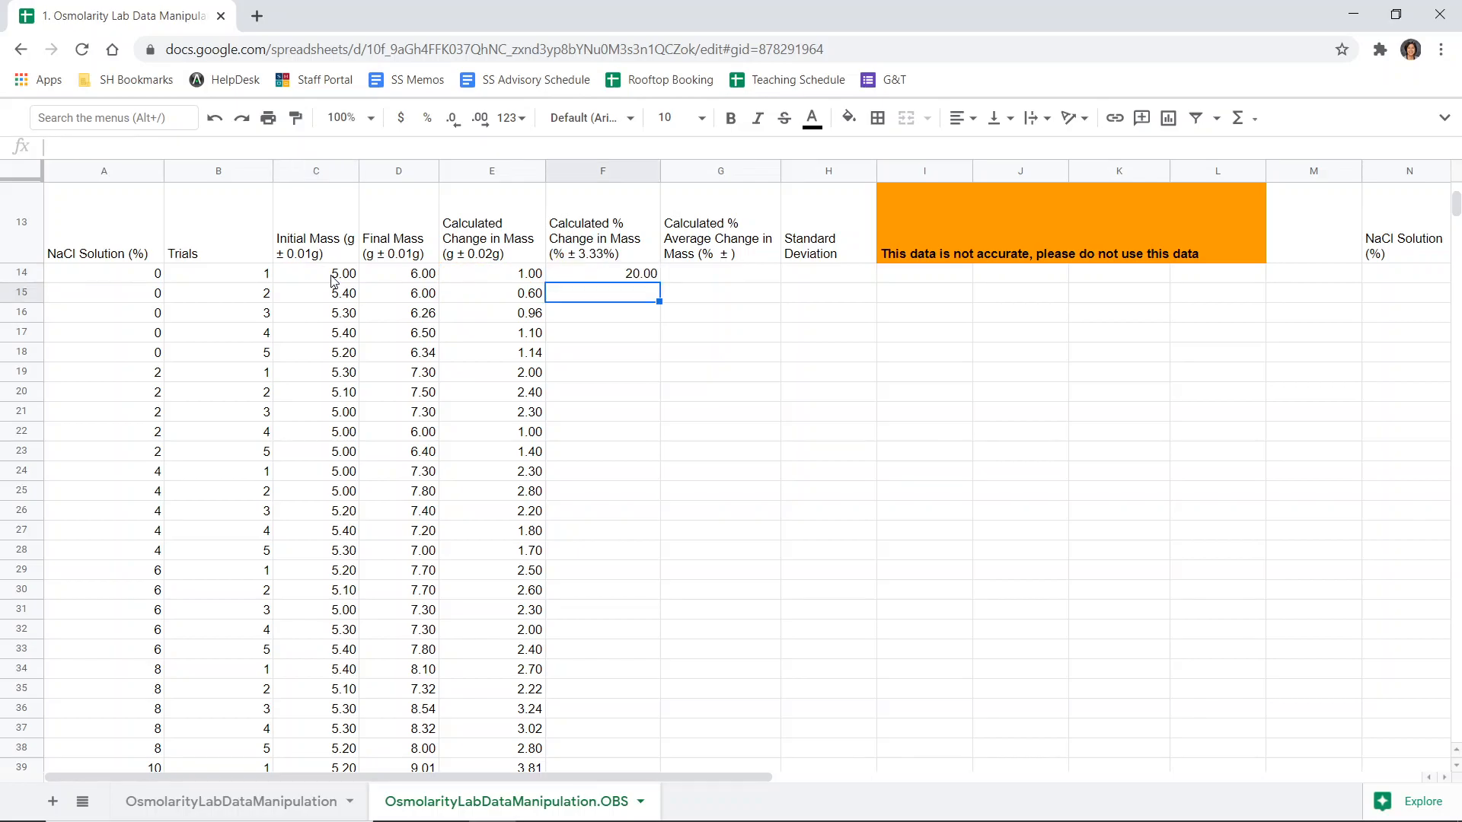
- Fill the percent change formula down the column for all trials
{"action": "left_click", "coordinate": [596, 274]}
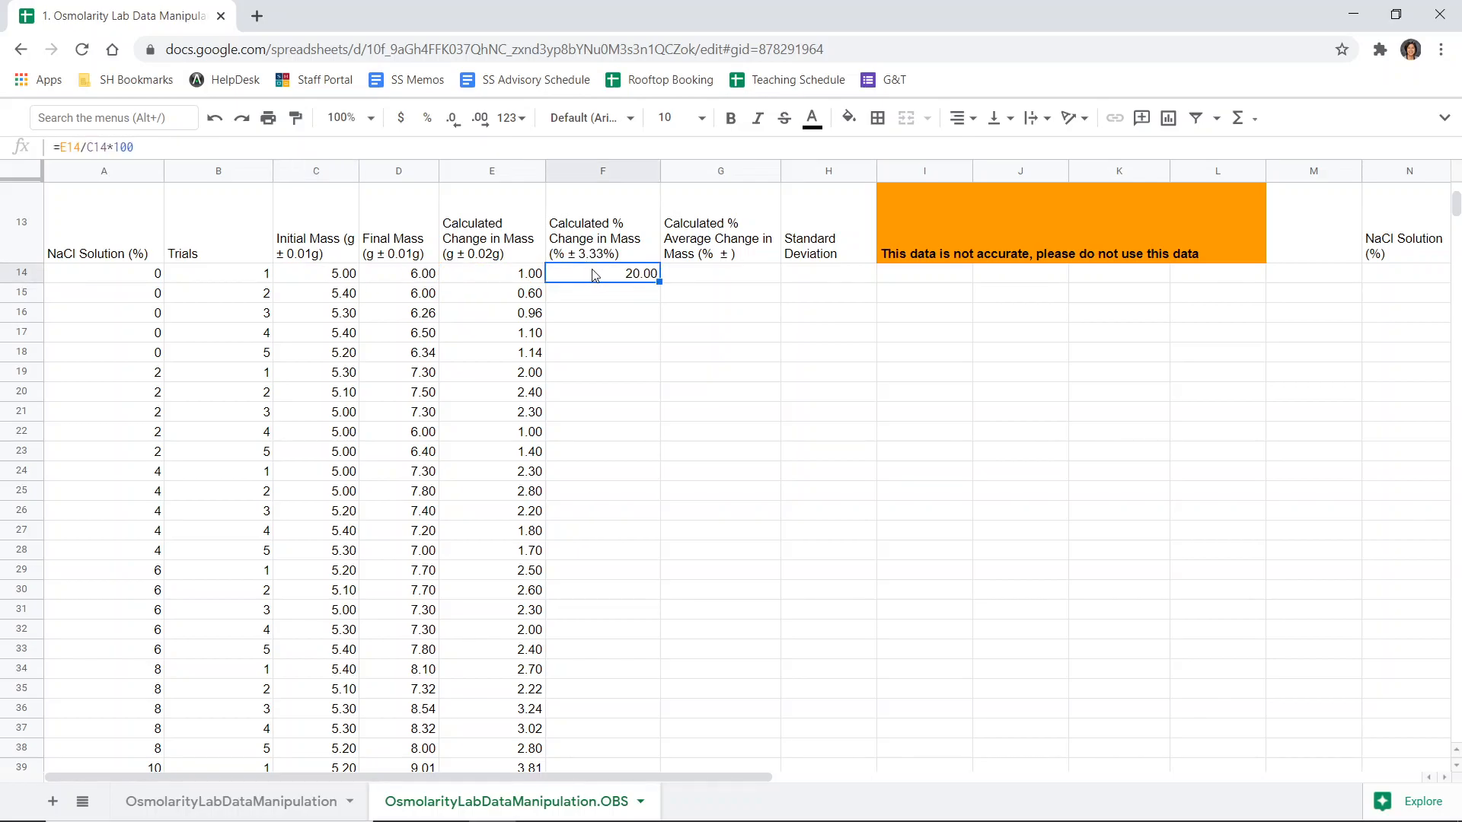
{"action": "left_click_drag", "start_coordinate": [134, 146], "coordinate": [52, 146]}
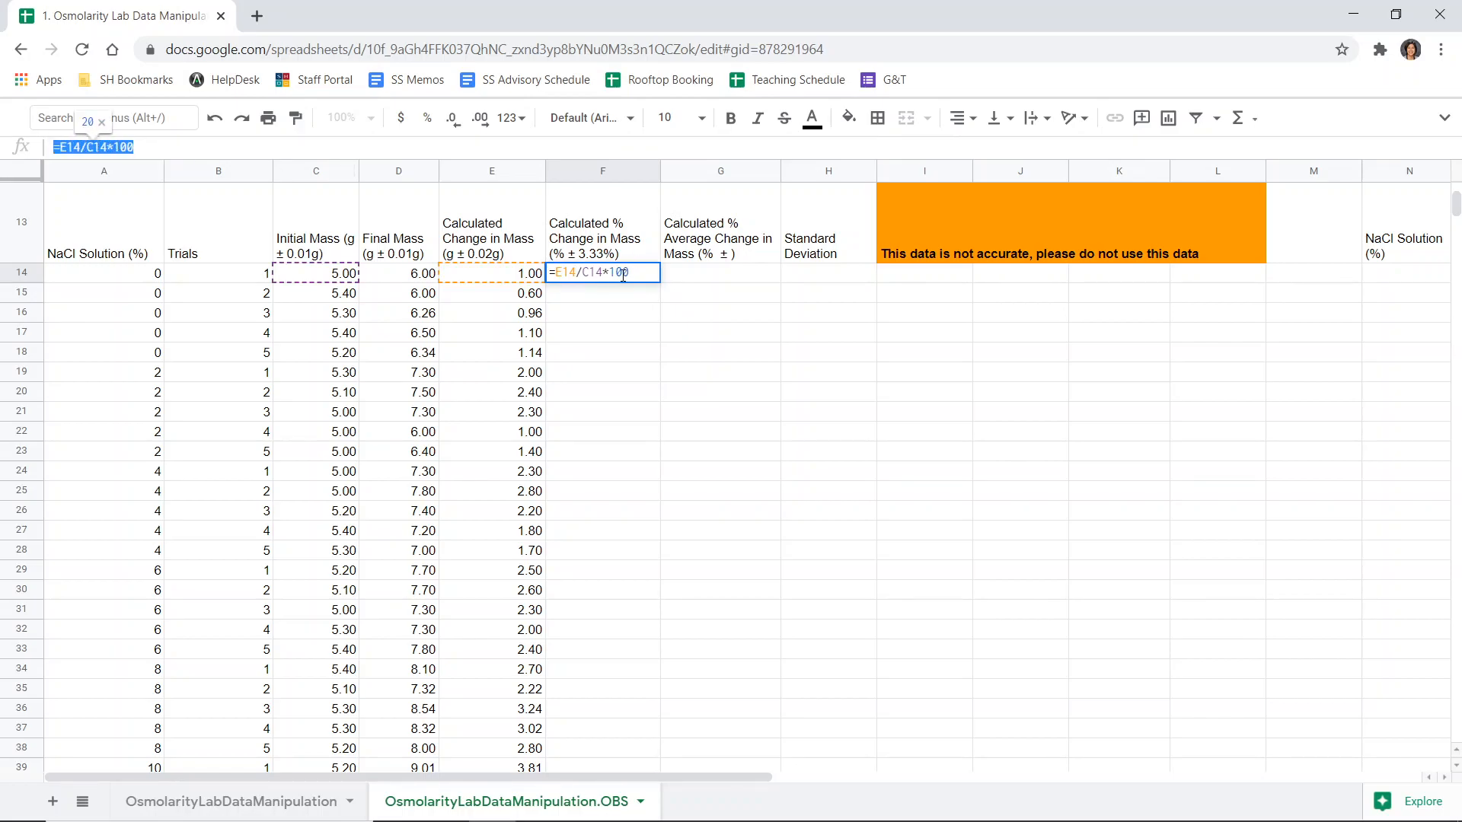
{"action": "key", "text": "Escape"}
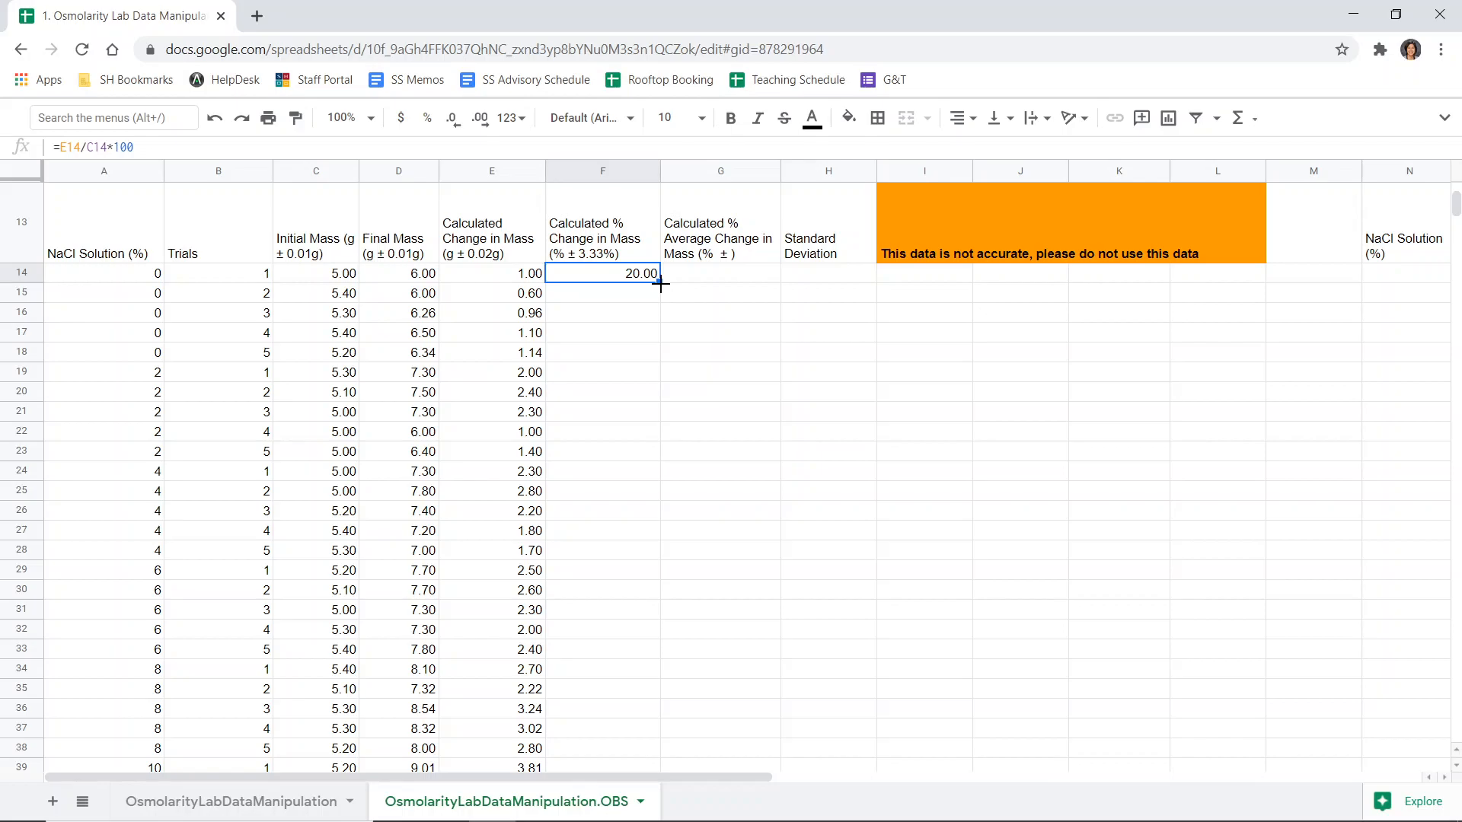
{"action": "double_click", "coordinate": [659, 282]}
{"action": "scroll", "coordinate": [592, 411], "scroll_direction": "down", "scroll_amount": 5}
{"action": "scroll", "coordinate": [609, 480], "scroll_direction": "up", "scroll_amount": 5}
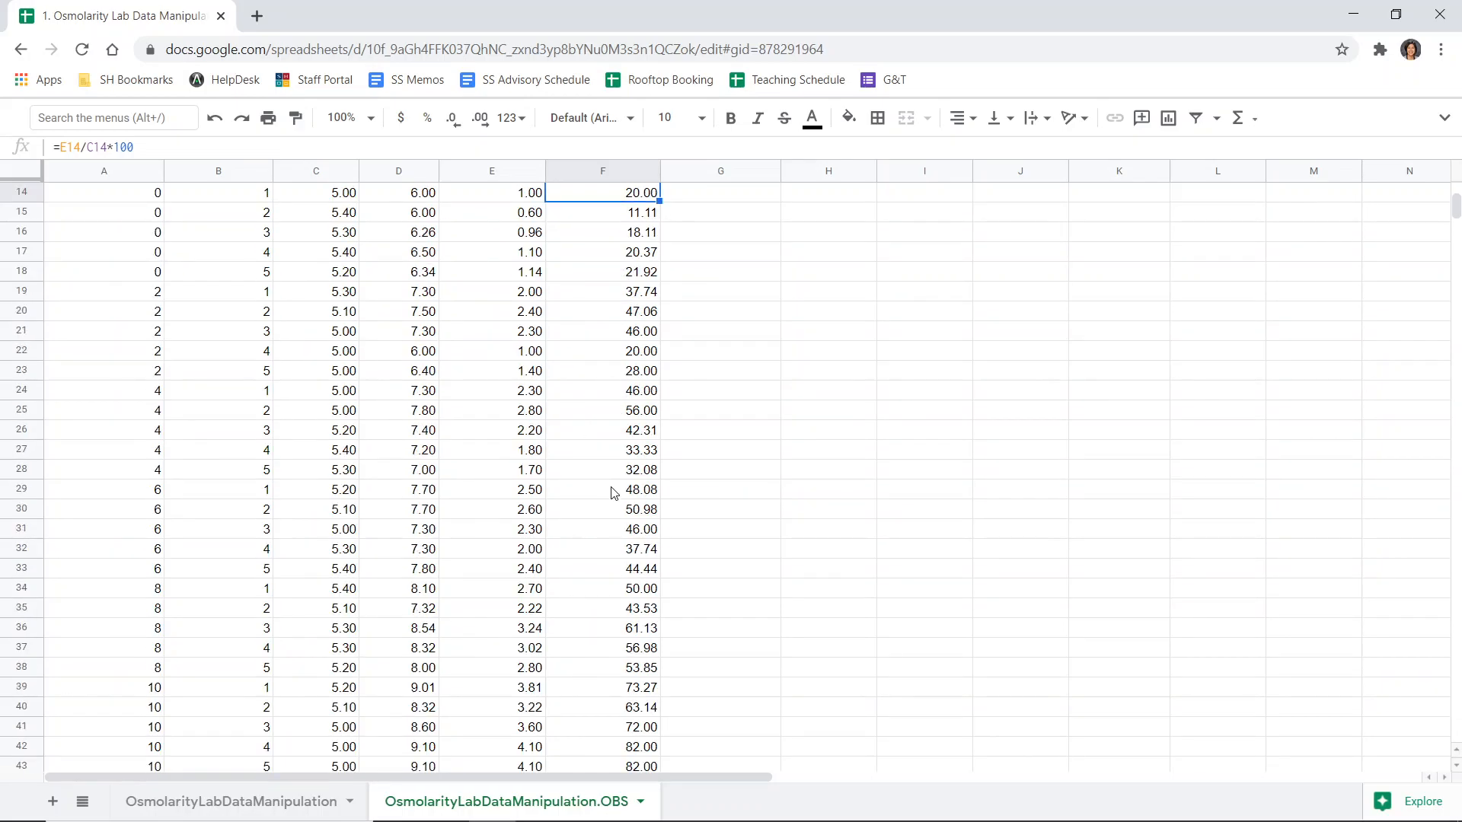
{"action": "scroll", "coordinate": [614, 493], "scroll_direction": "up", "scroll_amount": 5}
{"action": "scroll", "coordinate": [721, 496], "scroll_direction": "down", "scroll_amount": 3}
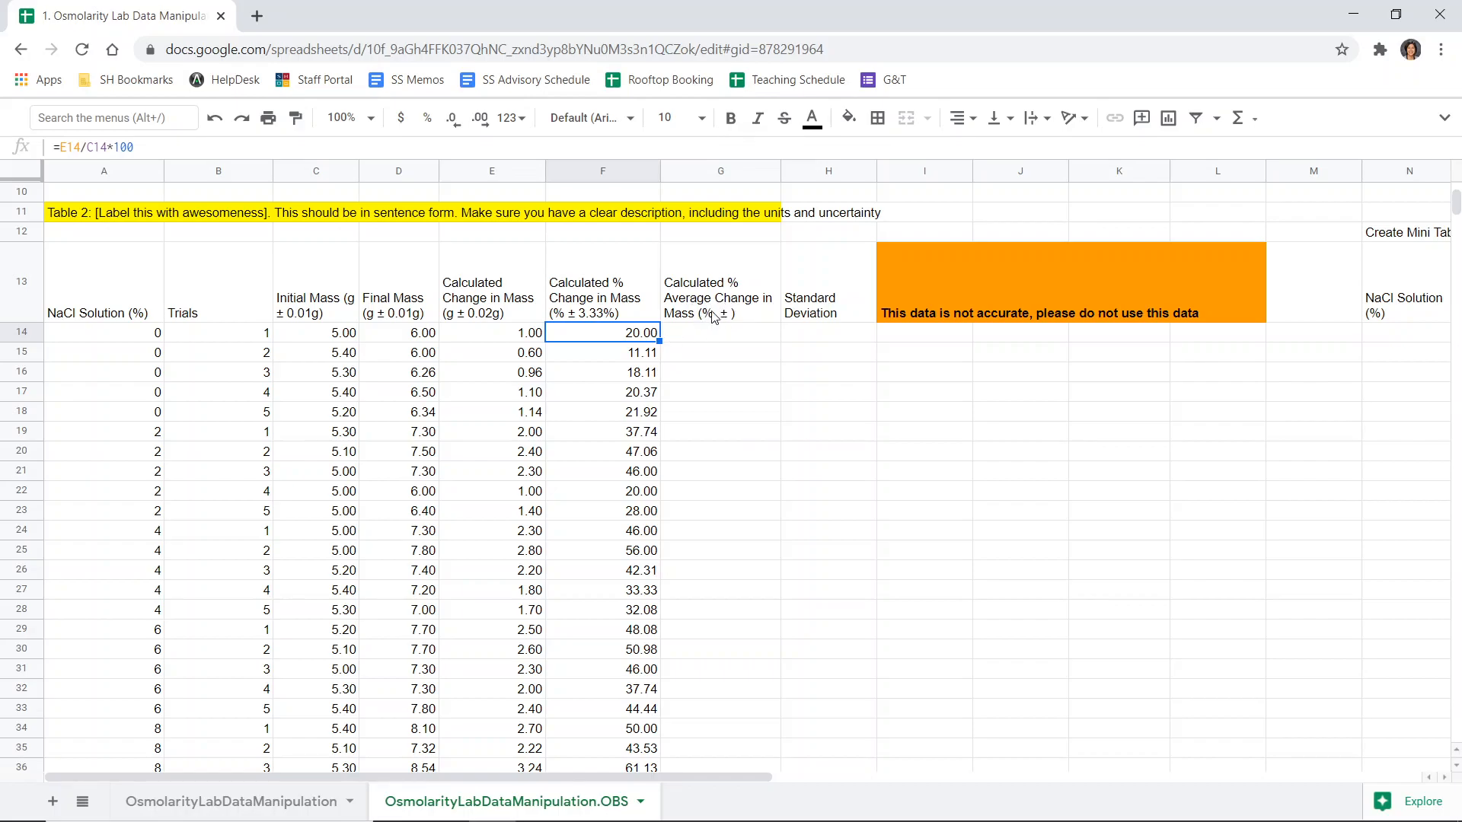
- Set the average change in mass header's uncertainty to ± 3.33%
{"action": "double_click", "coordinate": [714, 318]}
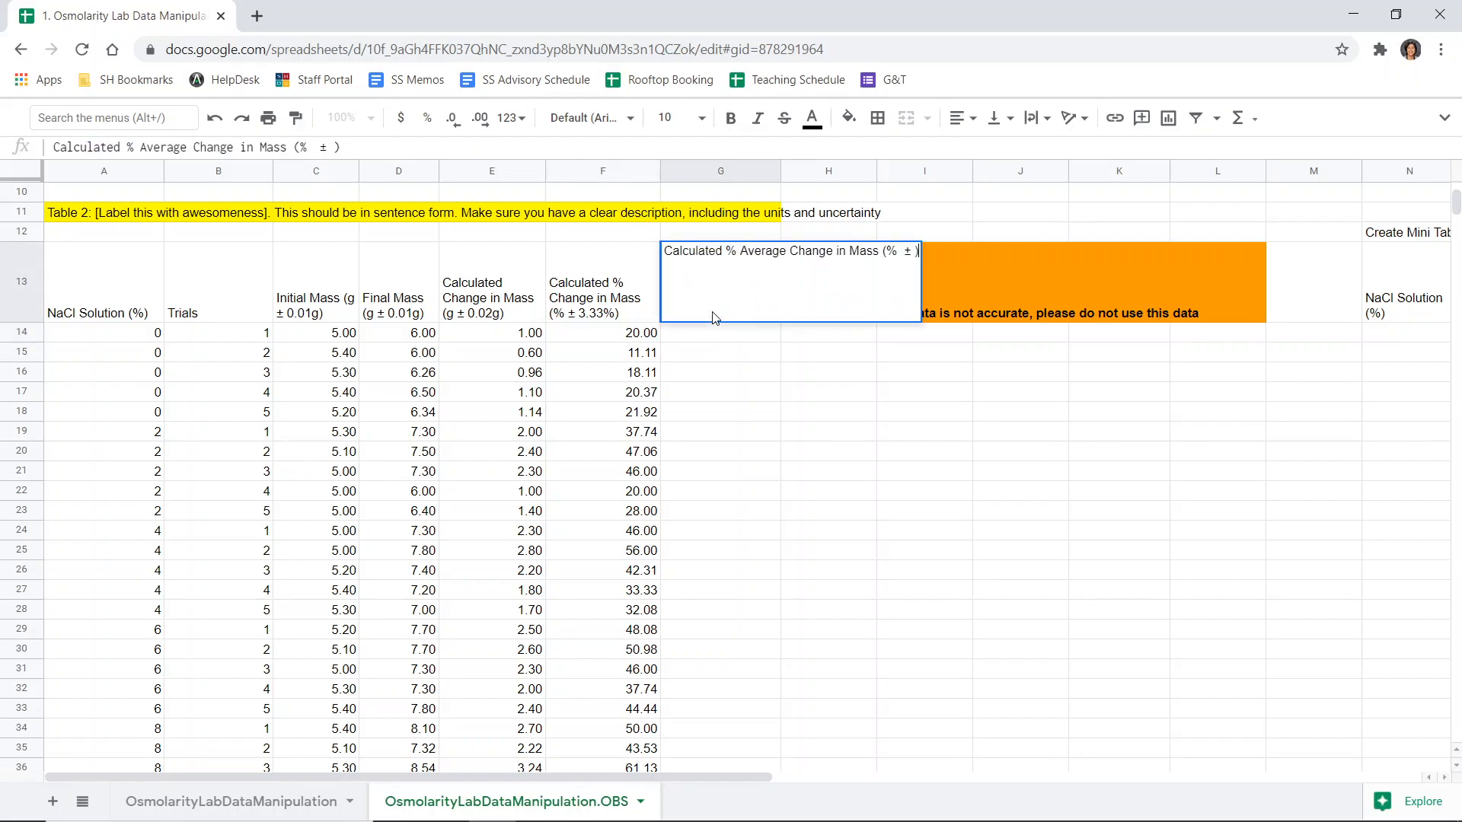
{"action": "left_click", "coordinate": [914, 250]}
{"action": "type", "text": "3.33"}
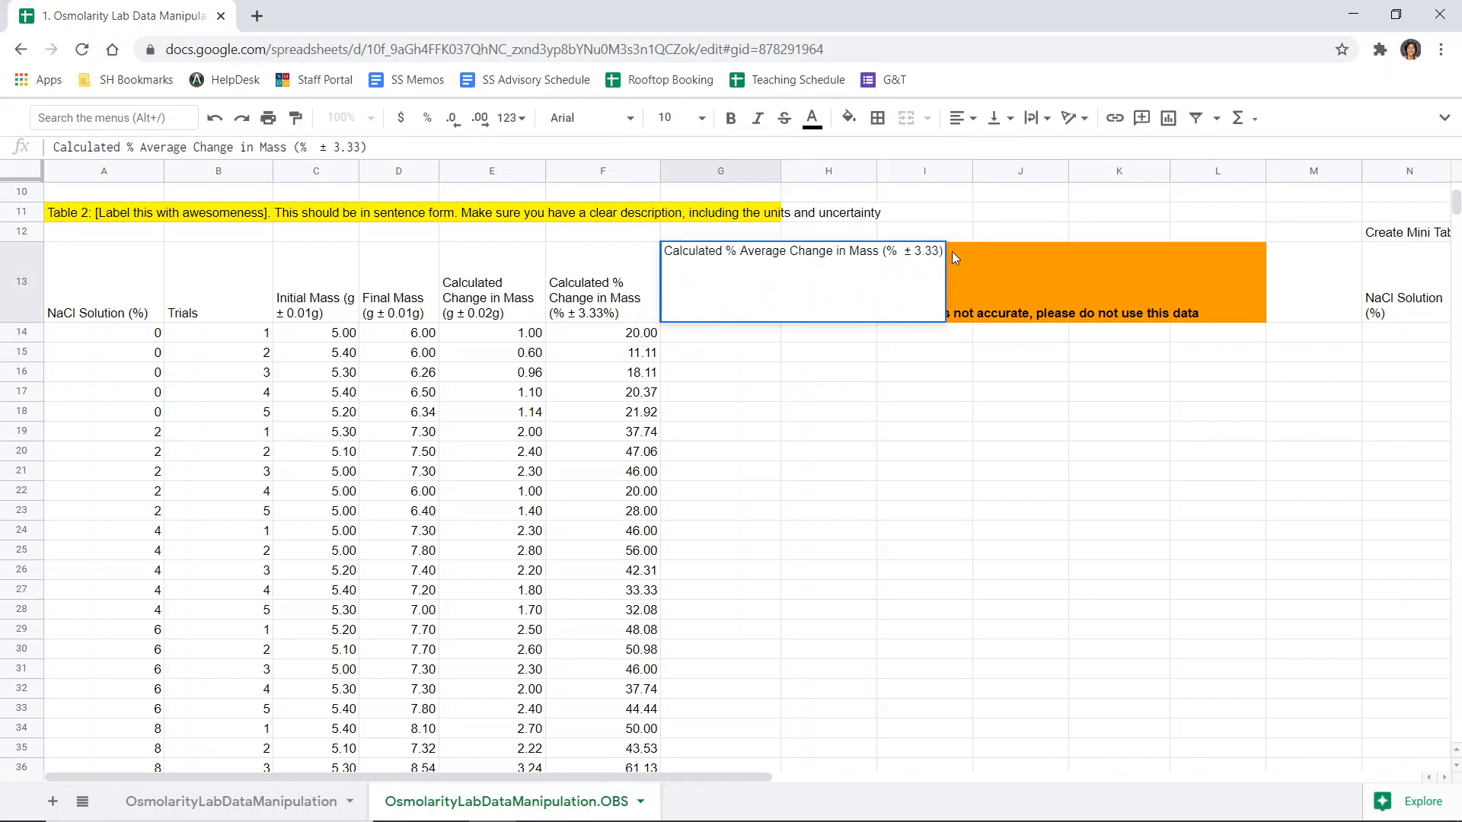
{"action": "type", "text": "%"}
{"action": "key", "text": "Return"}
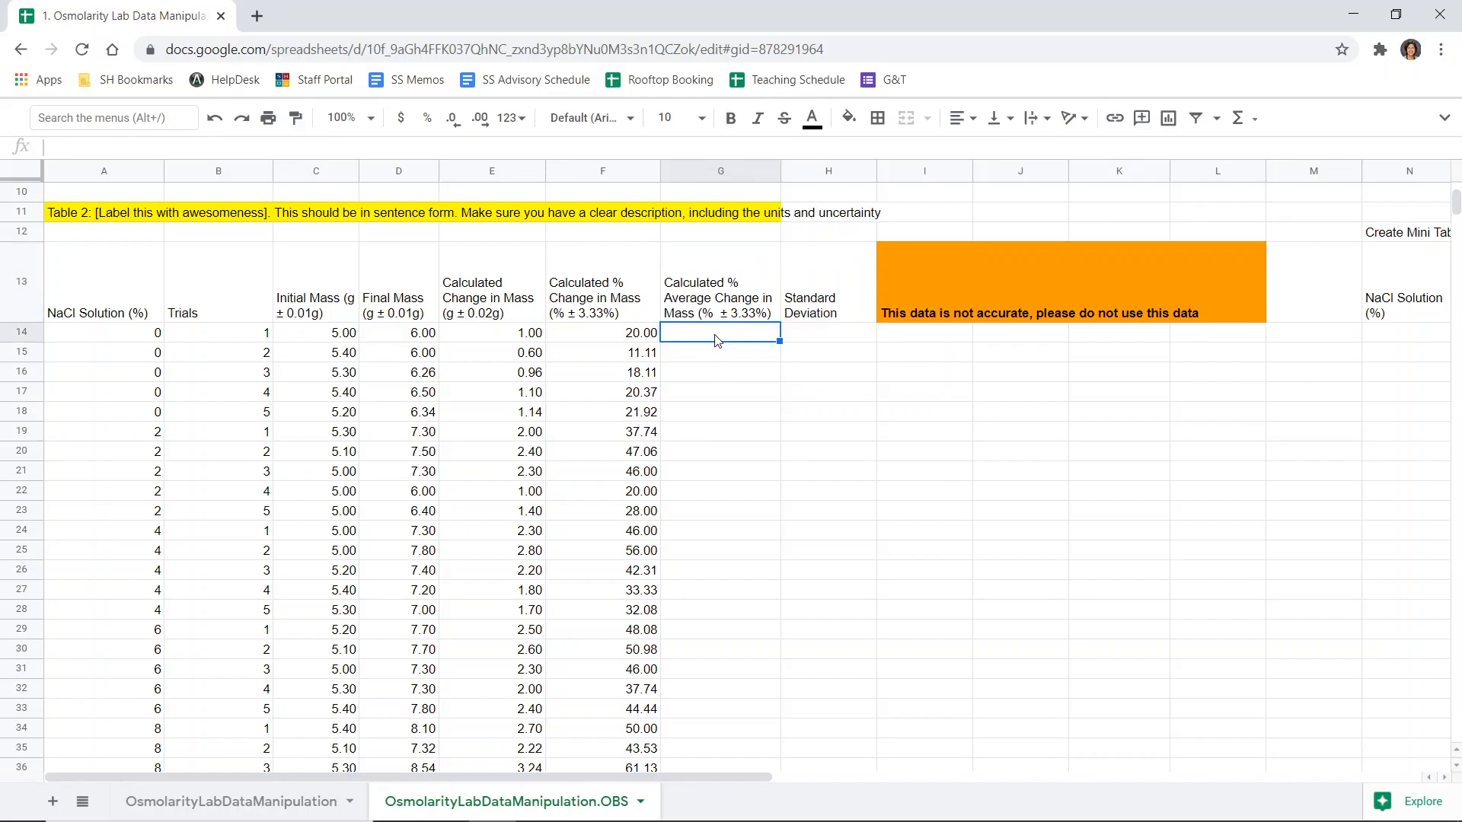
- Enter =average(F14:F18) in the first average change in mass cell to average the 0% trials
{"action": "type", "text": "=average("}
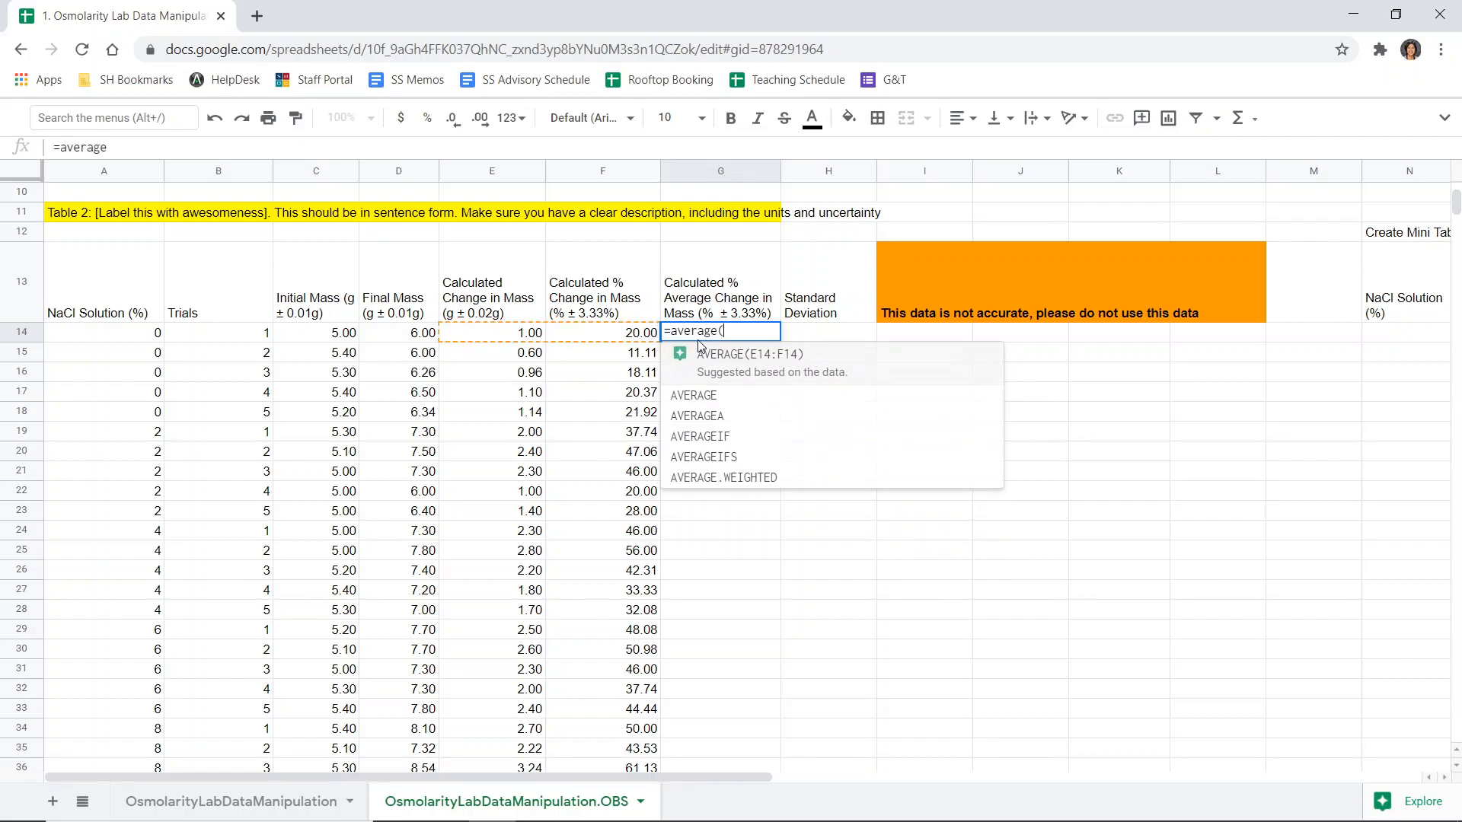
{"action": "left_click", "coordinate": [618, 339]}
{"action": "left_click_drag", "start_coordinate": [618, 339], "coordinate": [618, 419]}
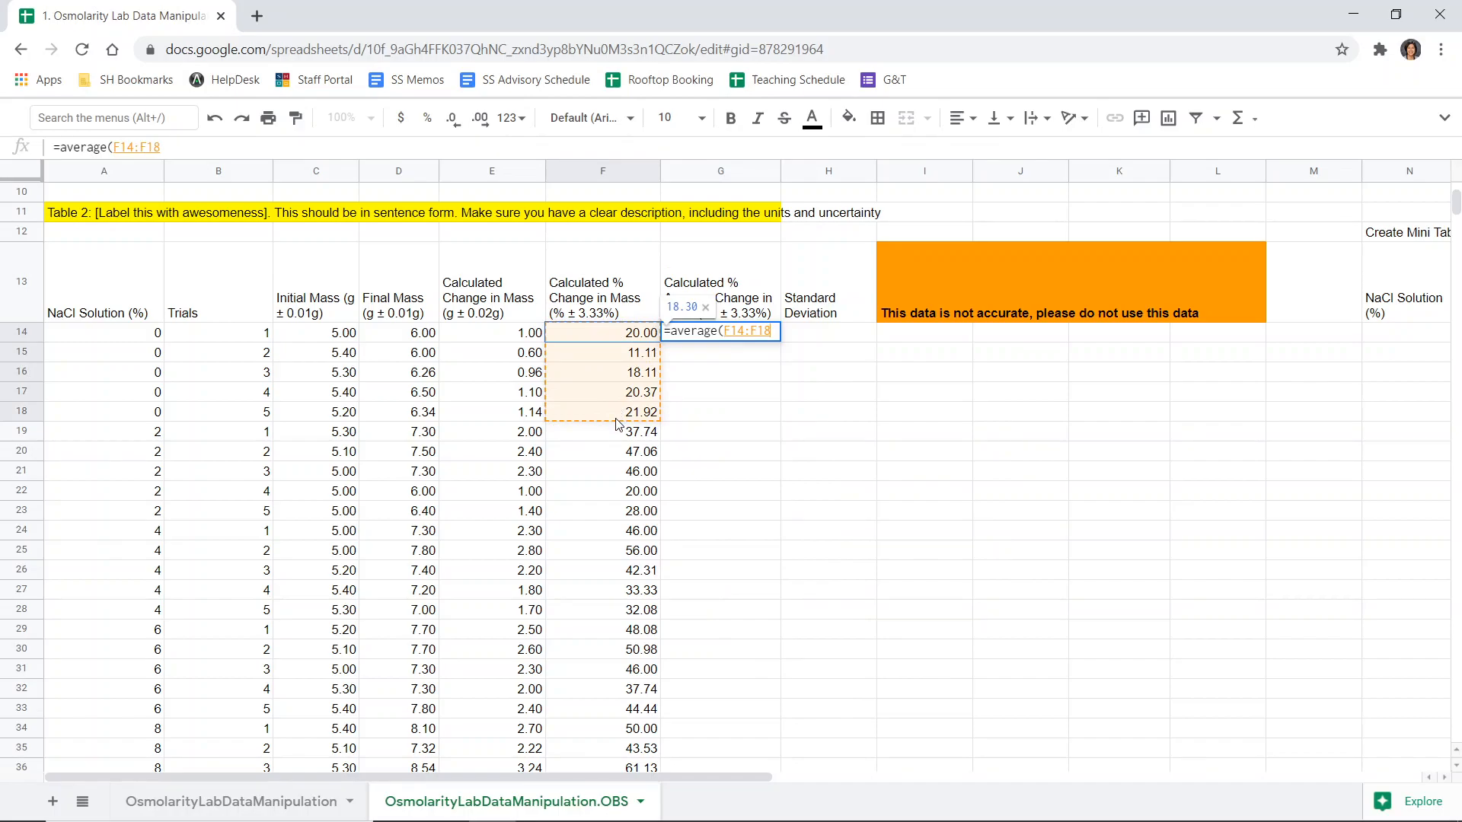
{"action": "type", "text": ")"}
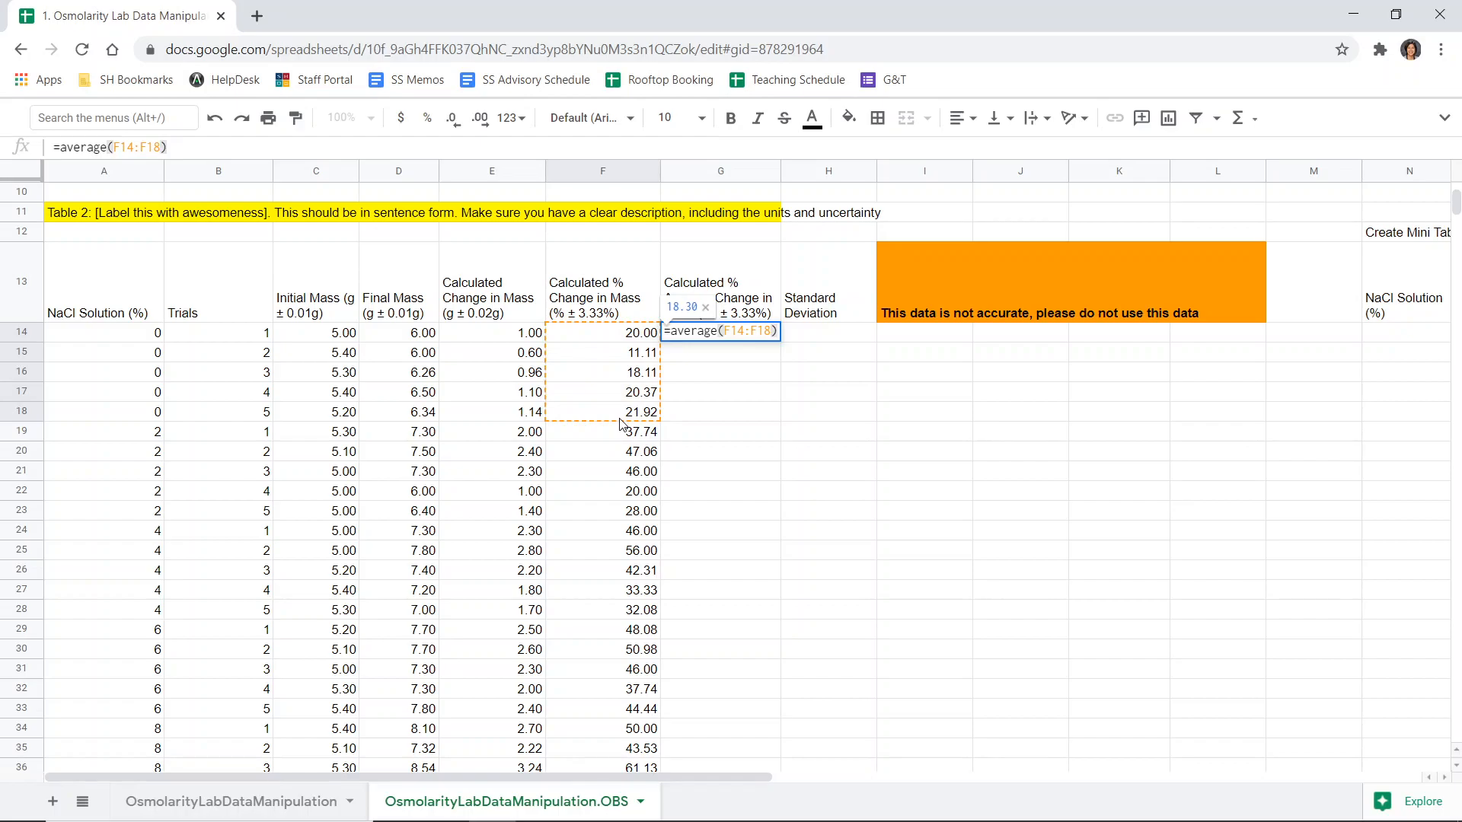
{"action": "key", "text": "Return"}
- Copy the average formula into the first trial row of each NaCl concentration group from 2% to 10%
{"action": "left_click", "coordinate": [705, 338]}
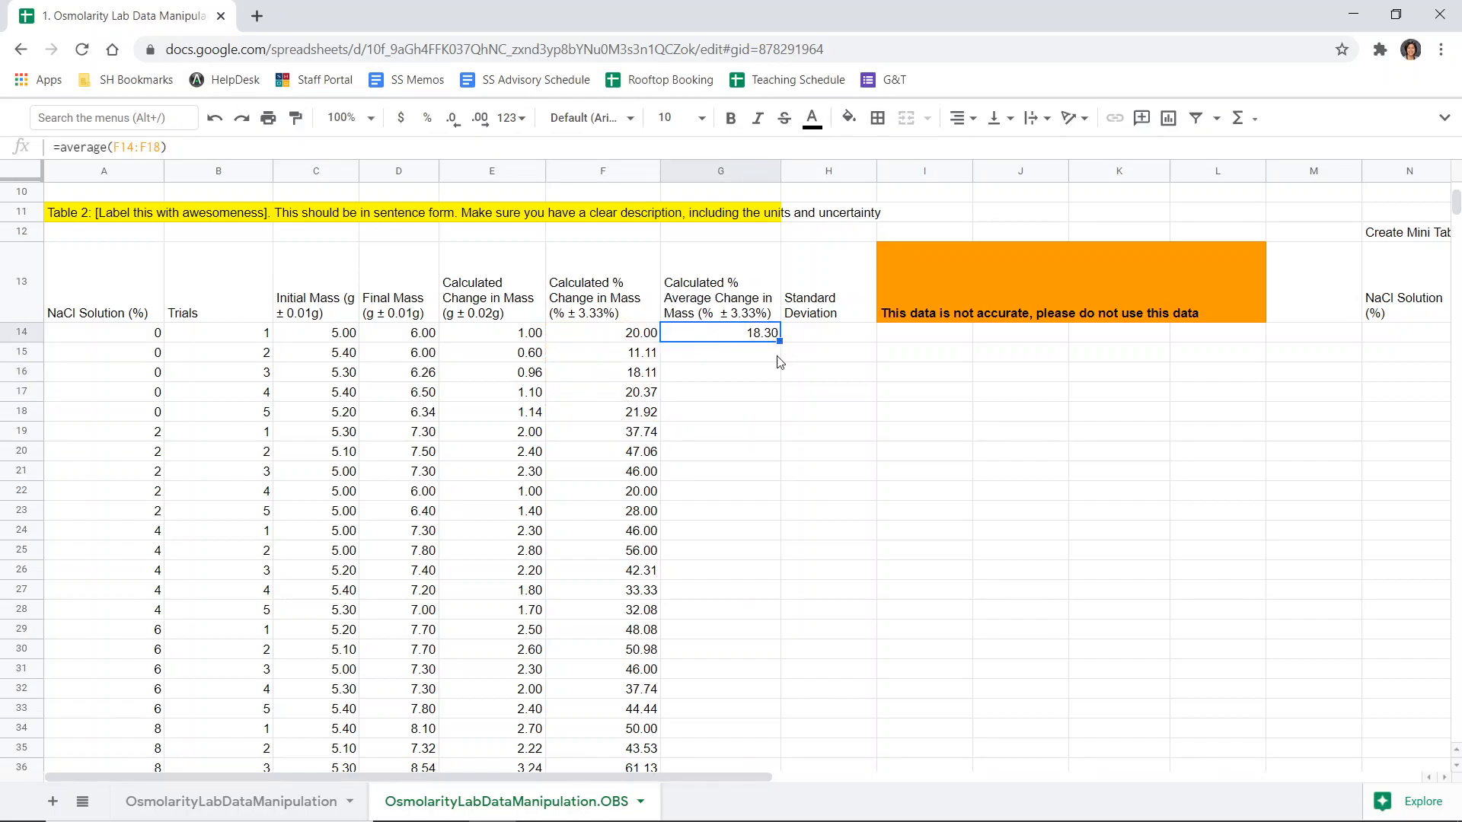
{"action": "left_click_drag", "start_coordinate": [149, 437], "coordinate": [153, 512]}
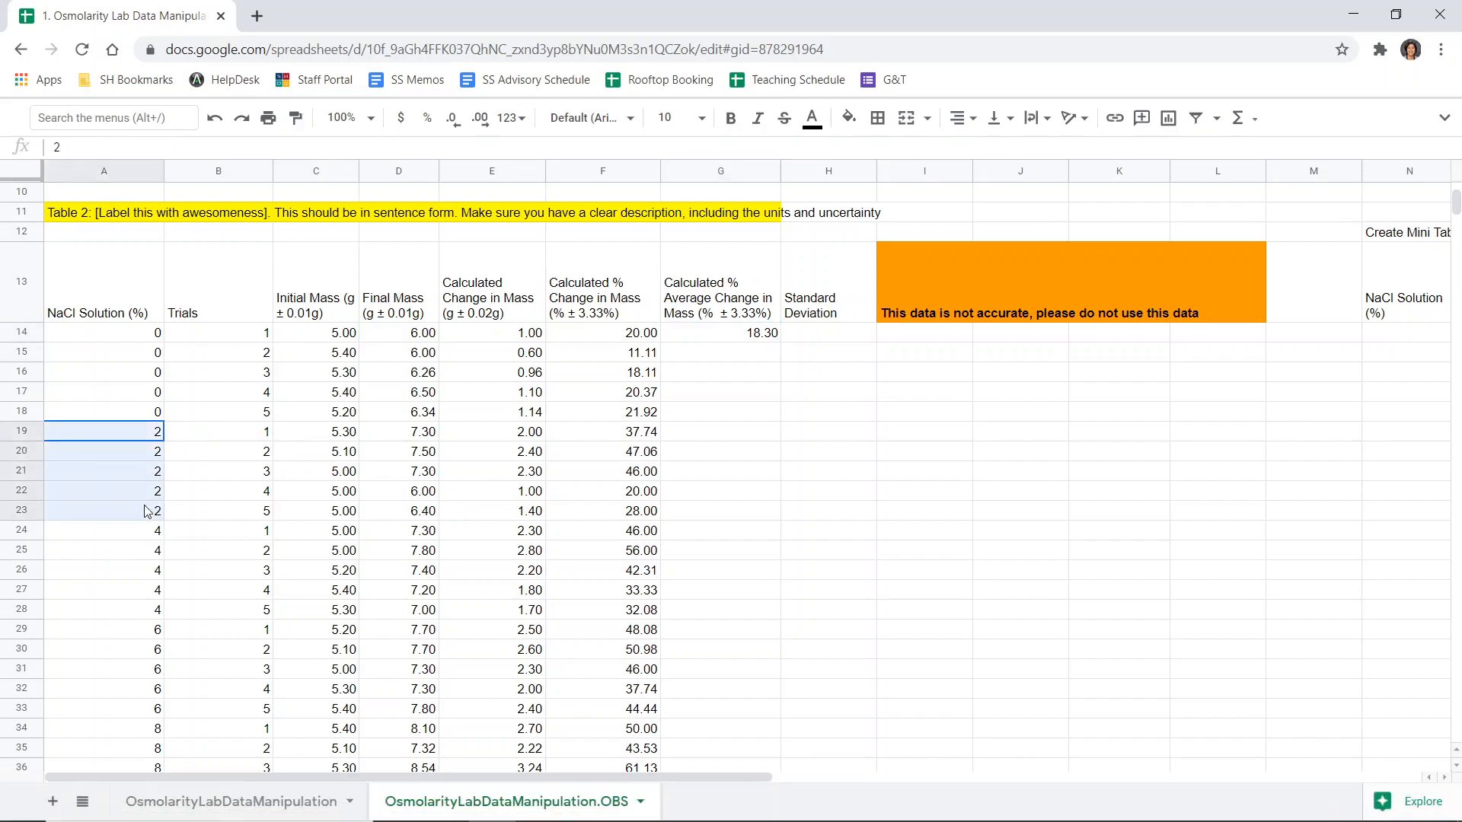
{"action": "left_click", "coordinate": [738, 337]}
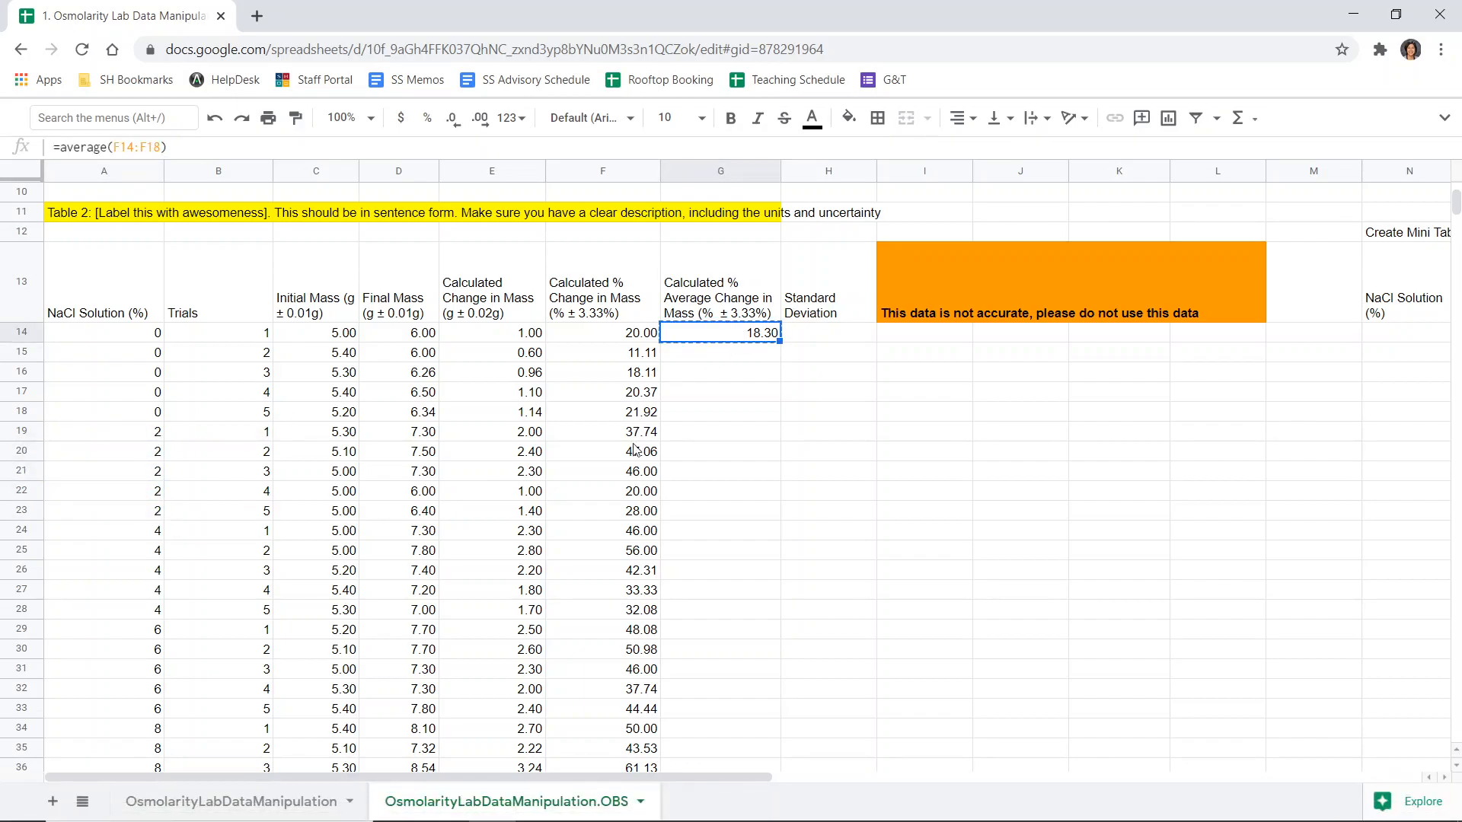
{"action": "left_click", "coordinate": [764, 437]}
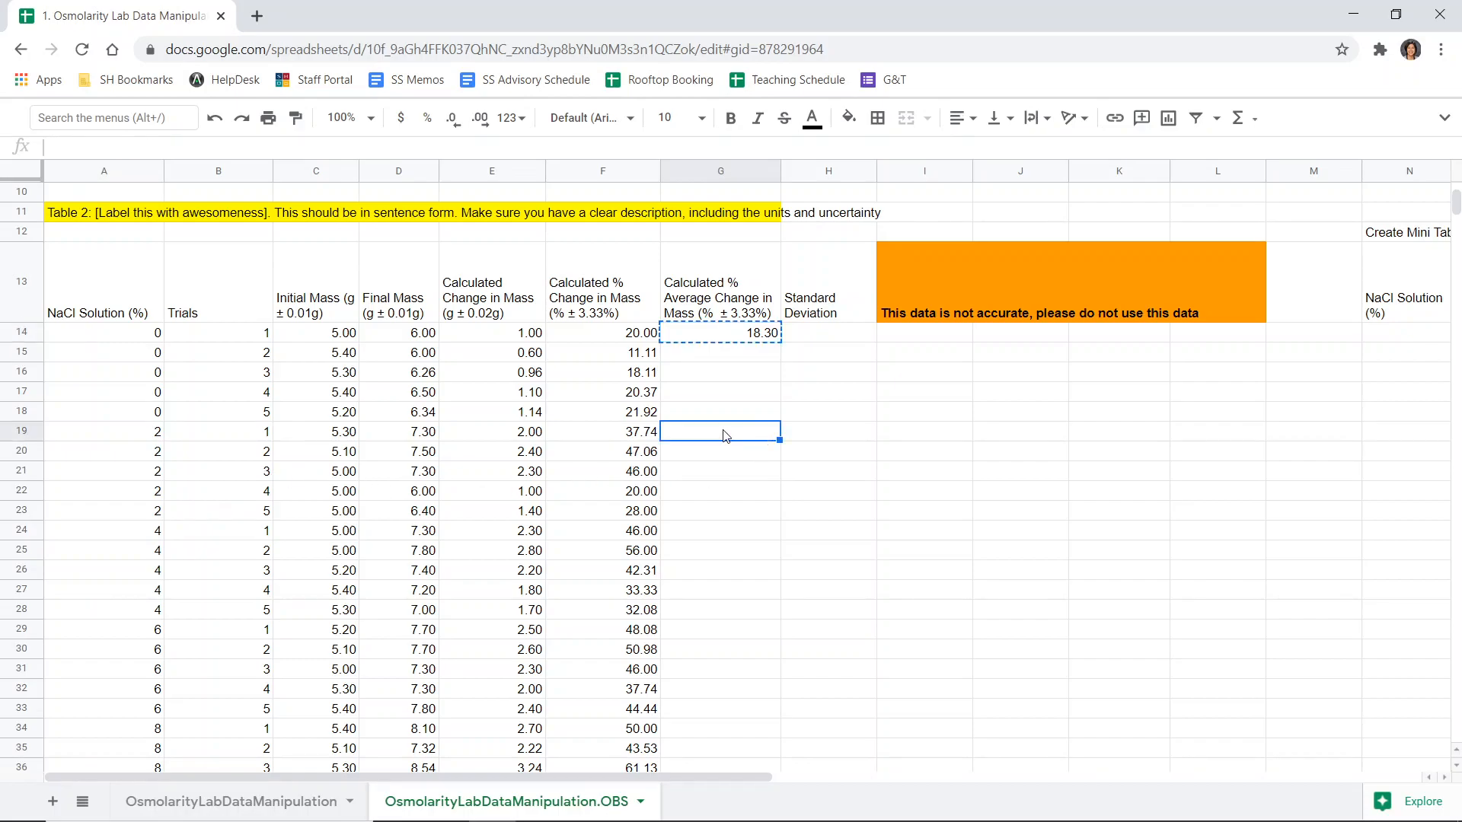
{"action": "key", "text": "ctrl+v"}
{"action": "left_click", "coordinate": [715, 533]}
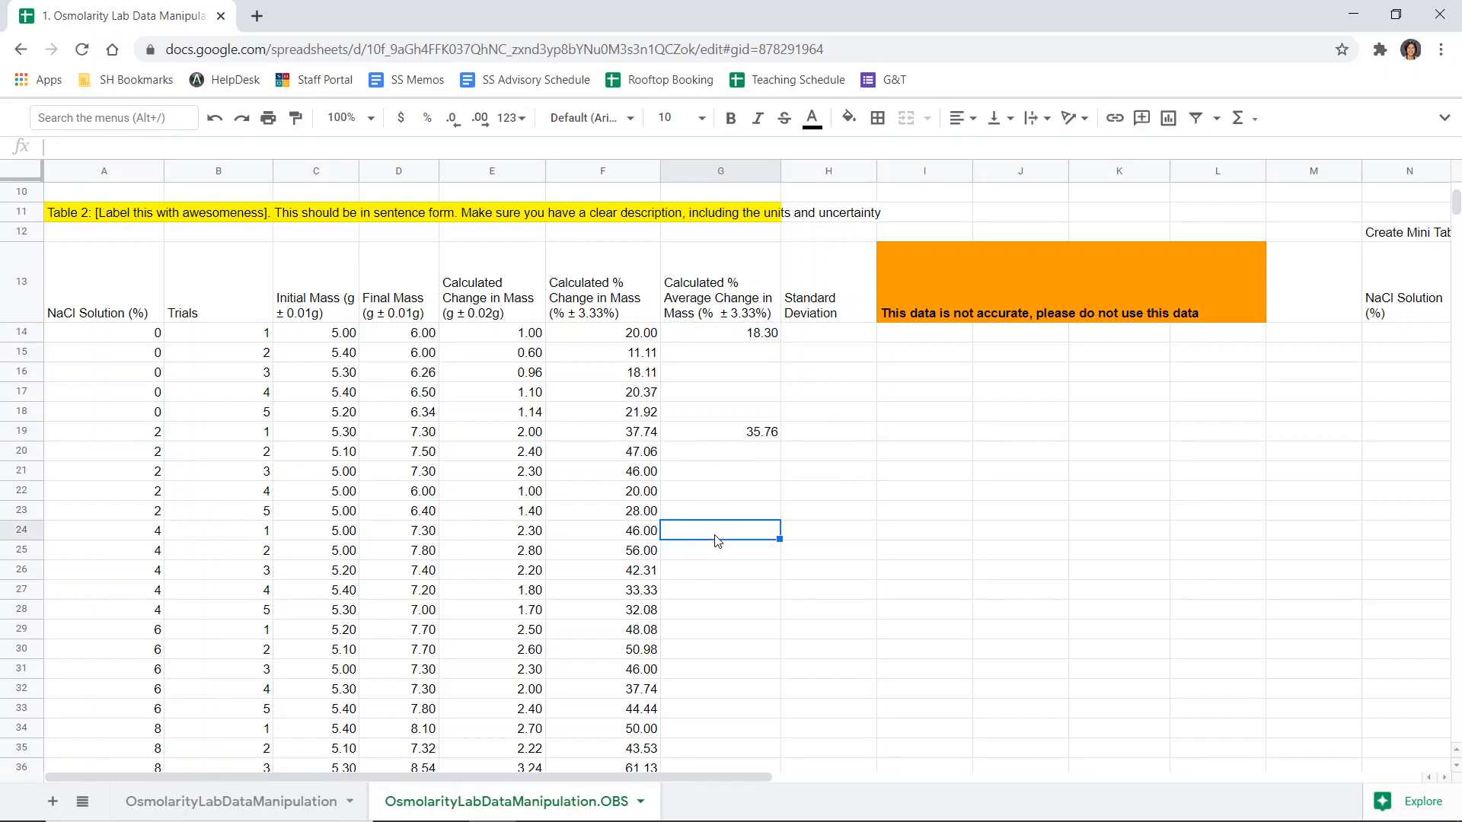
{"action": "key", "text": "ctrl+v"}
{"action": "scroll", "coordinate": [718, 472], "scroll_direction": "down", "scroll_amount": 3}
{"action": "left_click", "coordinate": [721, 414]}
{"action": "key", "text": "ctrl+v"}
{"action": "left_click", "coordinate": [702, 516]}
{"action": "key", "text": "ctrl+v"}
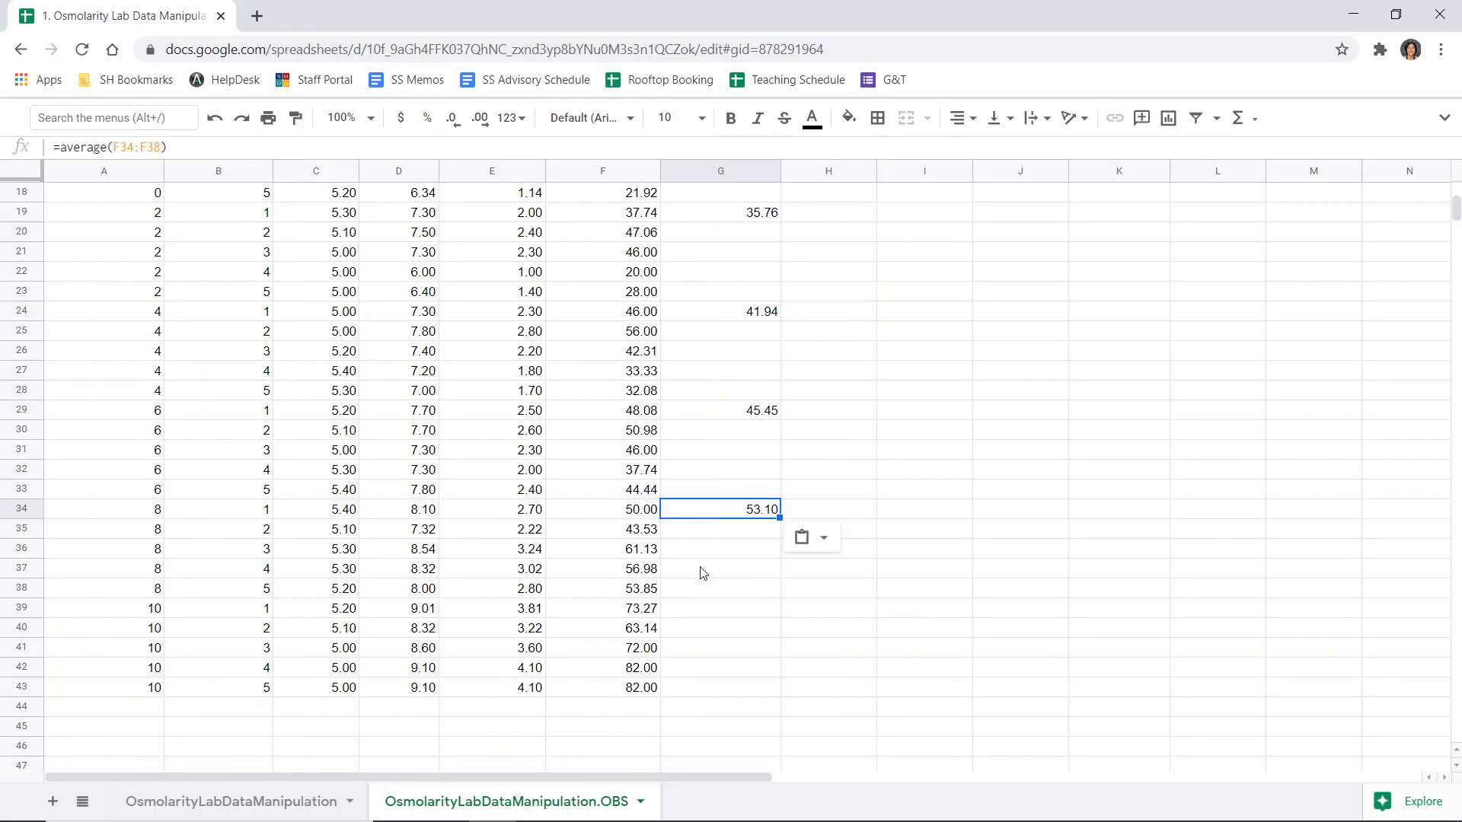
{"action": "left_click", "coordinate": [735, 609]}
{"action": "key", "text": "ctrl+v"}
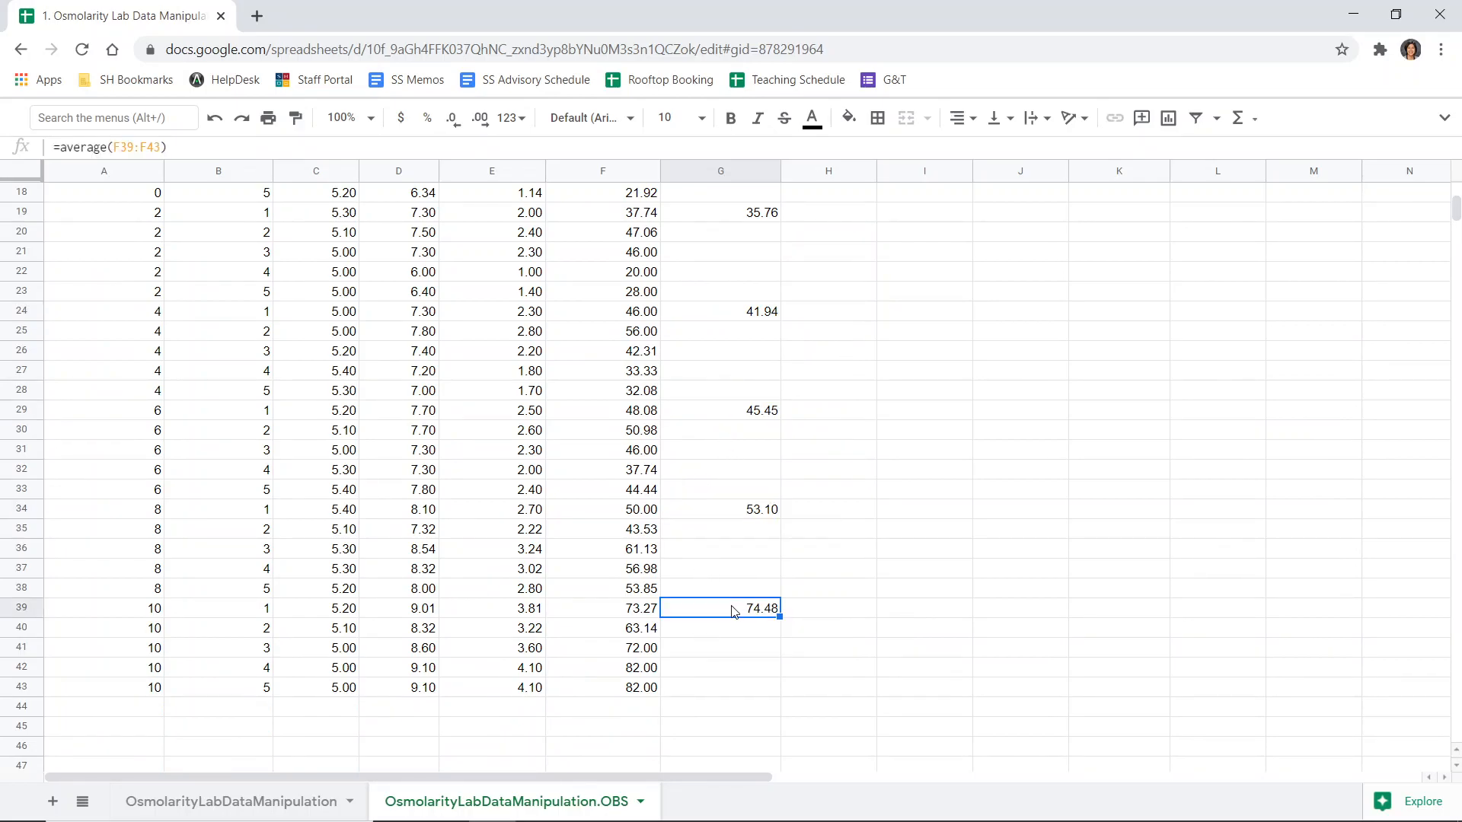
- Check that each group's average formula references that group's five trial rows
{"action": "scroll", "coordinate": [734, 609], "scroll_direction": "up", "scroll_amount": 5}
{"action": "left_click", "coordinate": [754, 424]}
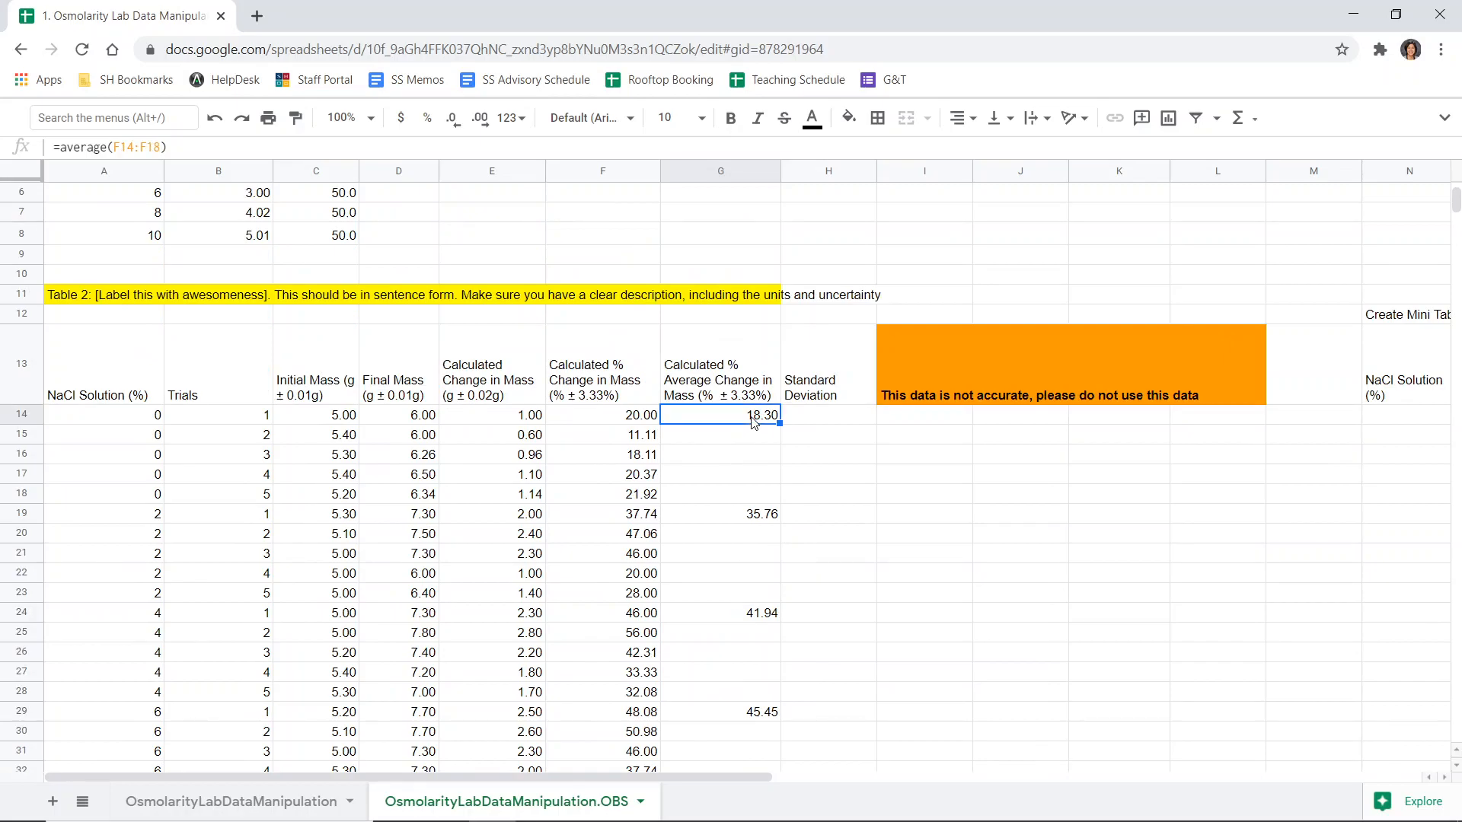
{"action": "left_click_drag", "start_coordinate": [217, 415], "coordinate": [221, 502]}
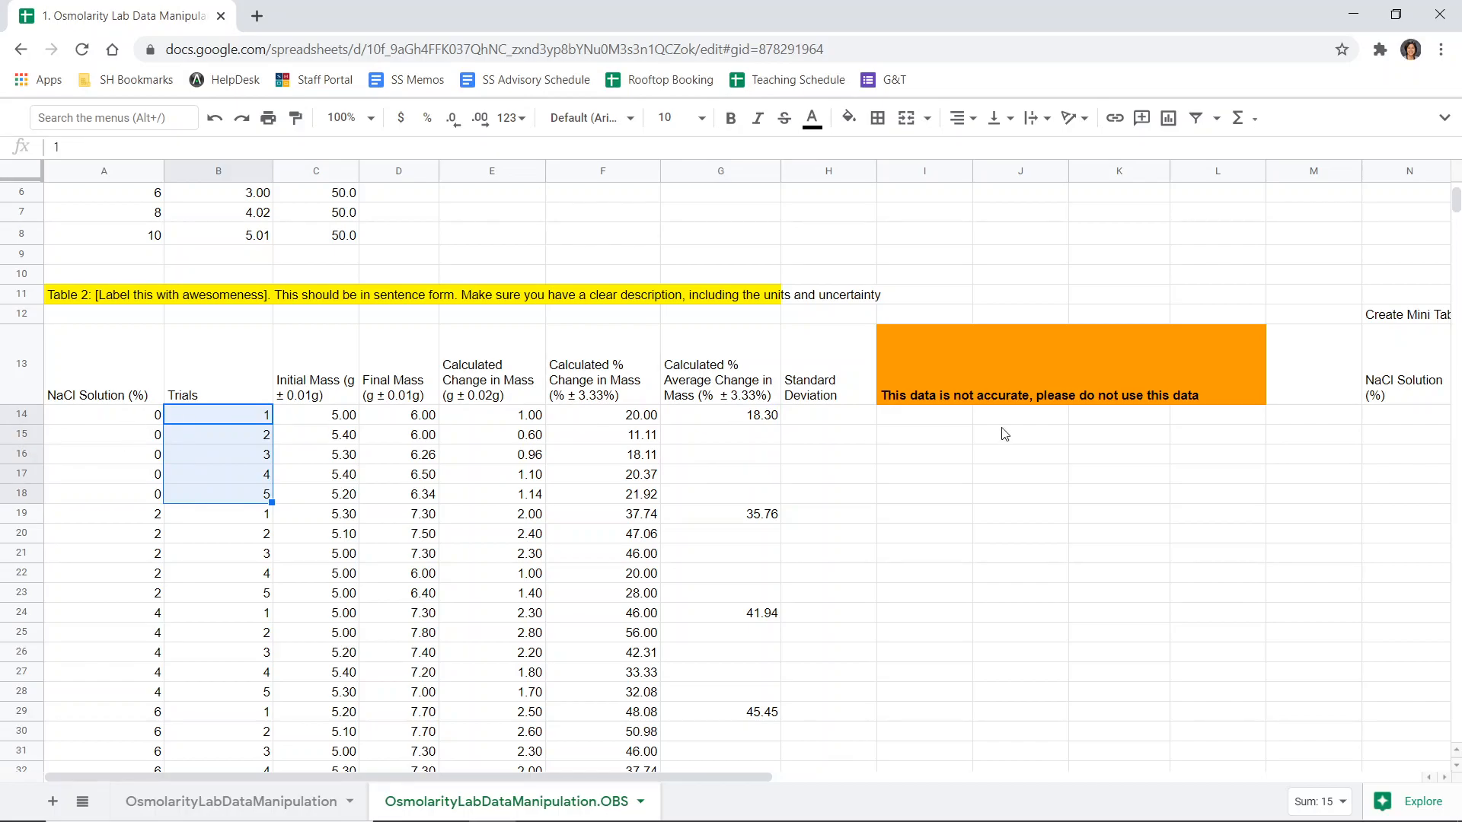
{"action": "left_click", "coordinate": [756, 415]}
{"action": "double_click", "coordinate": [758, 415]}
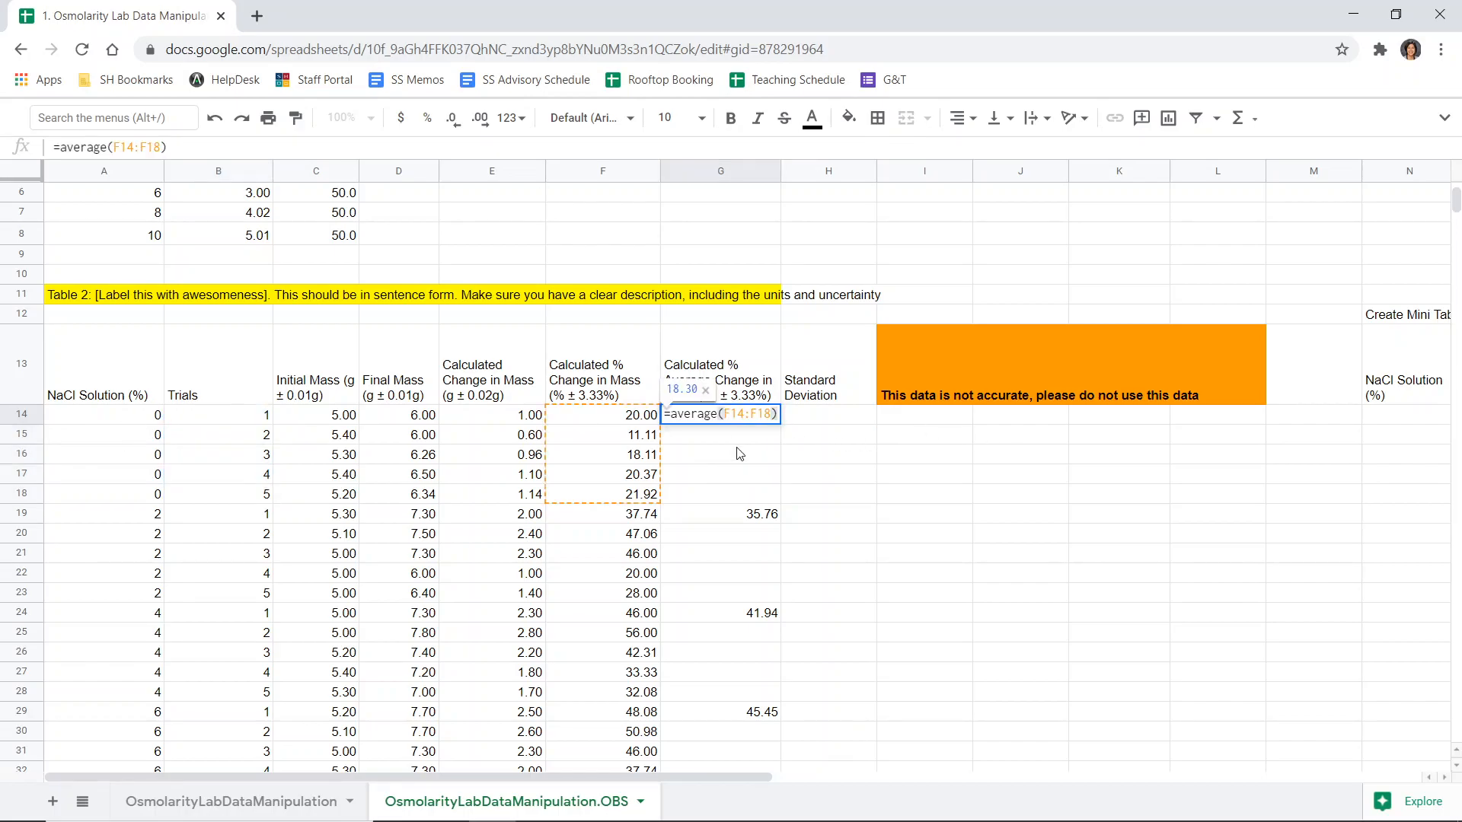
{"action": "key", "text": "Escape"}
{"action": "double_click", "coordinate": [754, 515]}
{"action": "key", "text": "Escape"}
{"action": "scroll", "coordinate": [750, 526], "scroll_direction": "down", "scroll_amount": 2}
{"action": "double_click", "coordinate": [765, 472]}
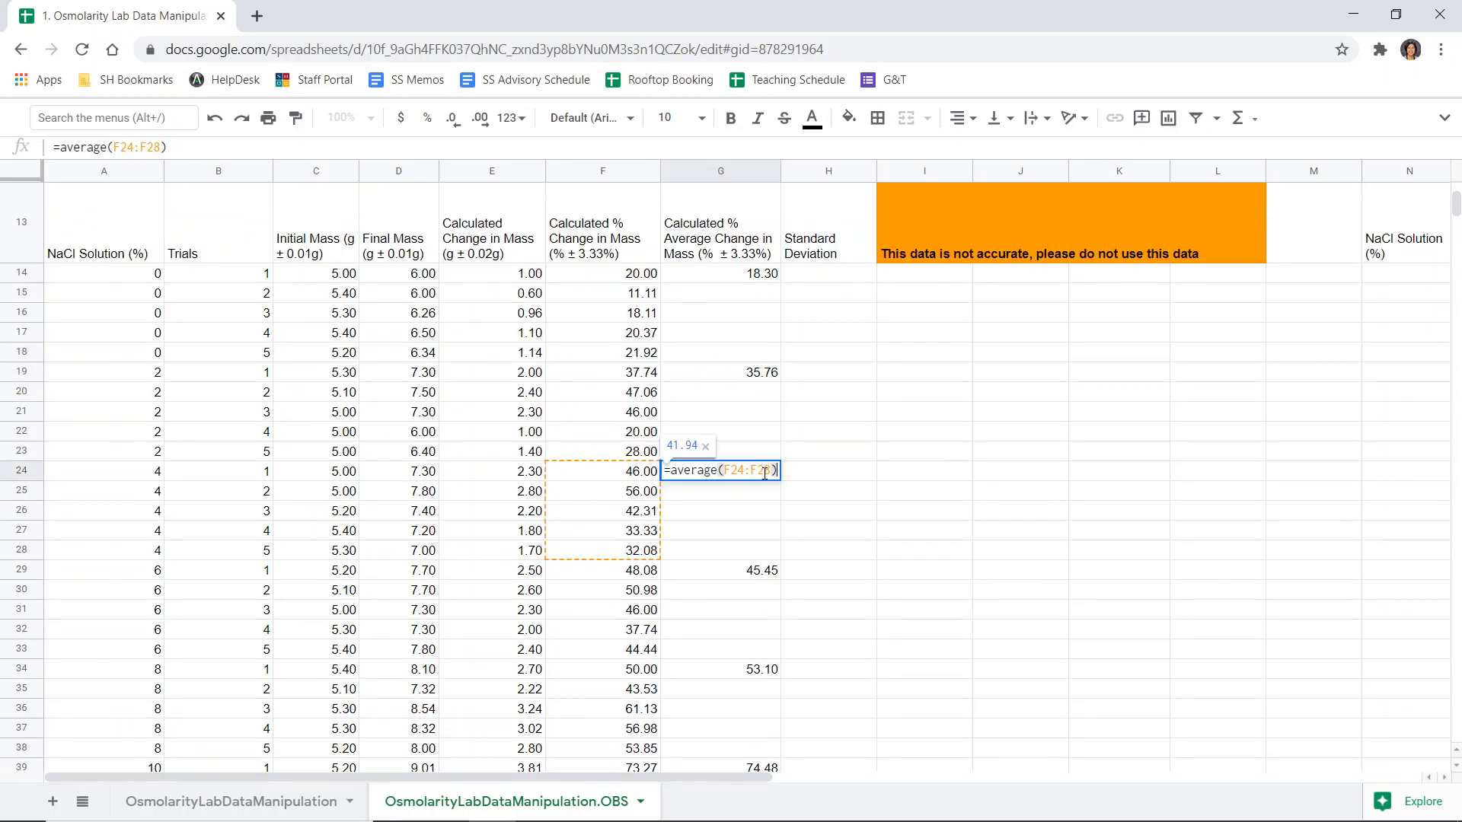
{"action": "key", "text": "Escape"}
{"action": "left_click", "coordinate": [757, 571]}
{"action": "double_click", "coordinate": [757, 571]}
{"action": "key", "text": "Escape"}
- Read the notes explaining standard deviation as a measure of the spread of the data
{"action": "left_click", "coordinate": [830, 276]}
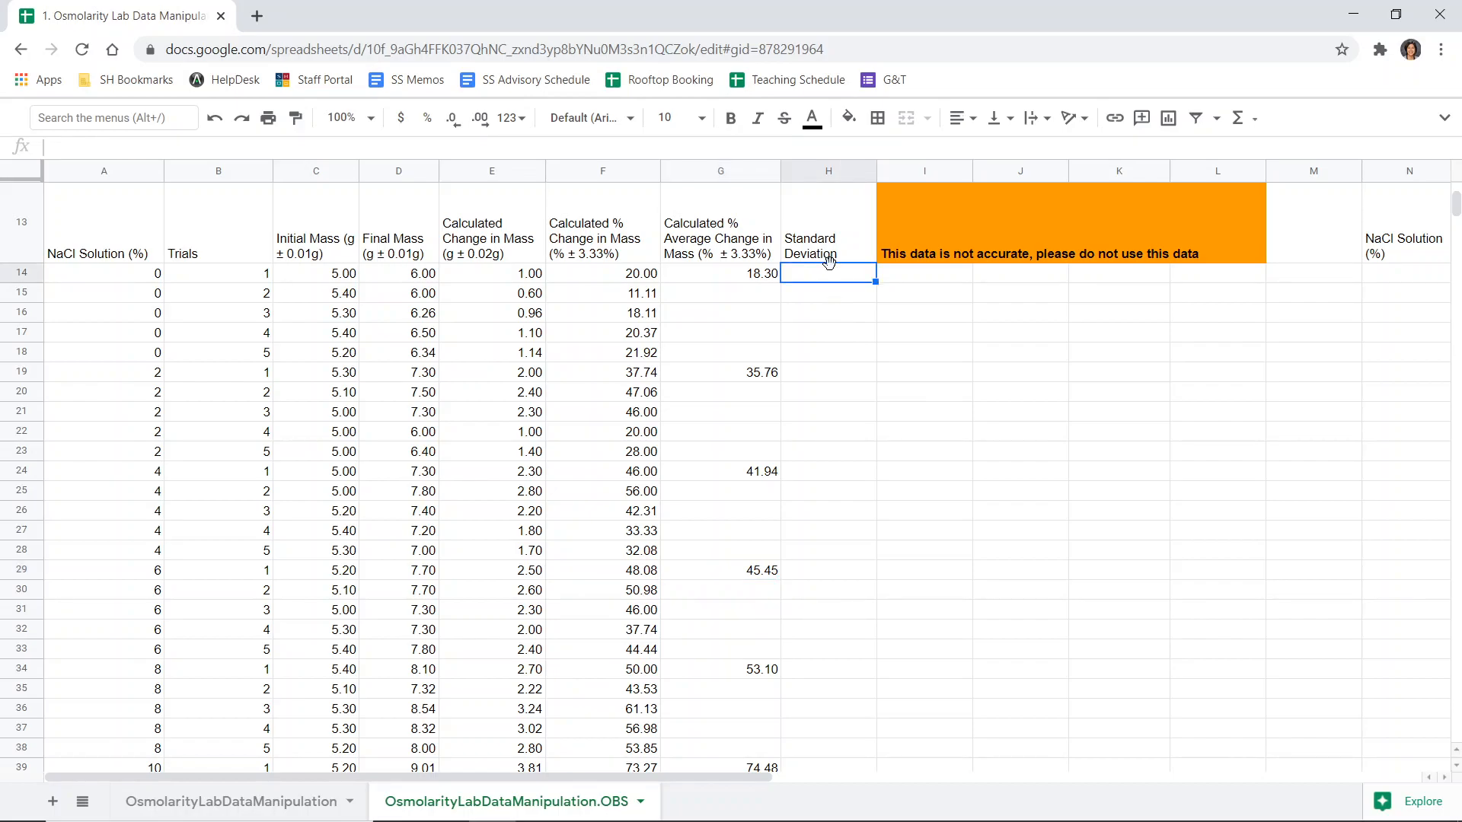
{"action": "key", "text": "alt+Tab"}
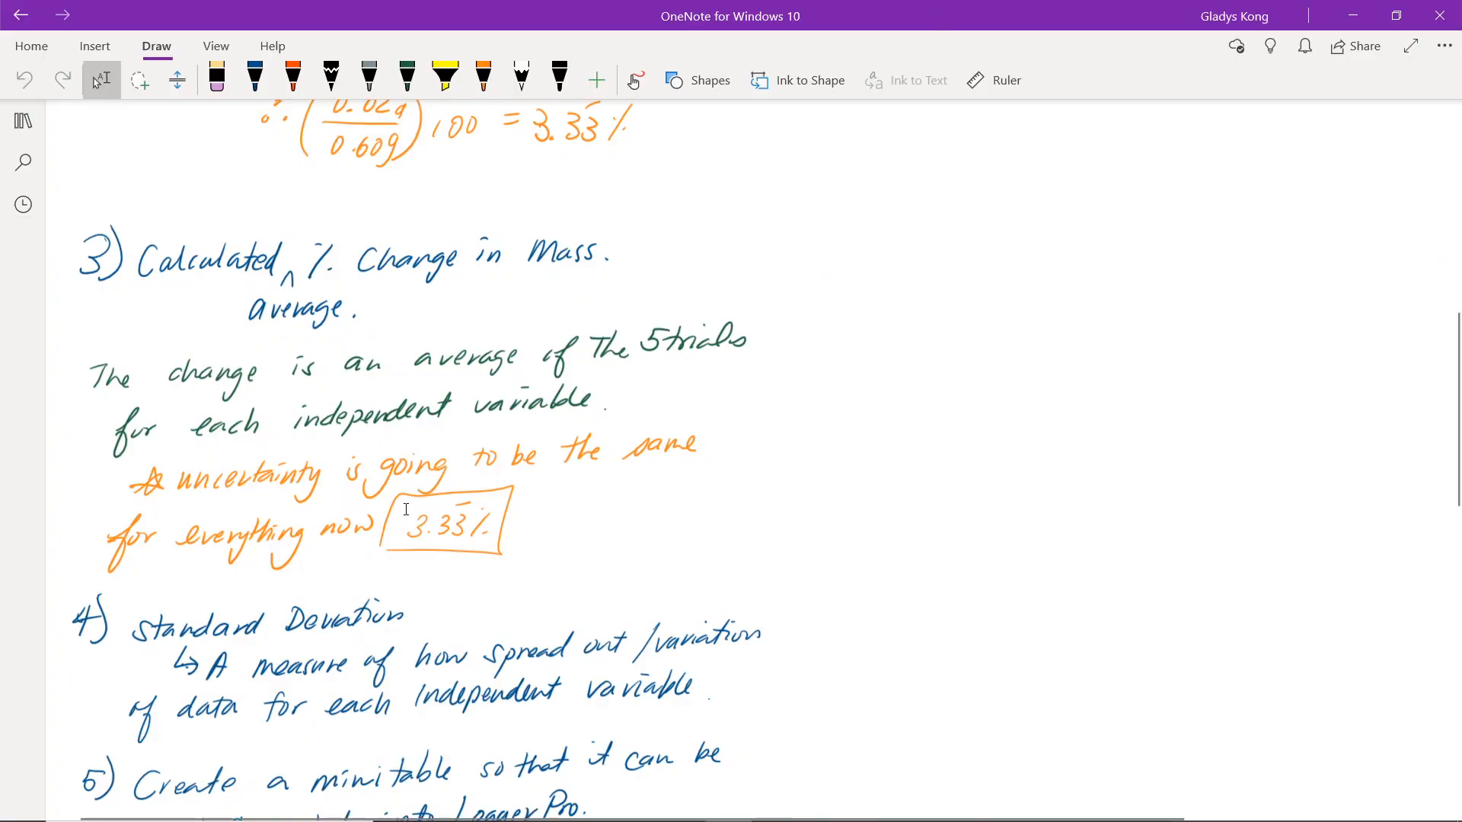
{"action": "scroll", "coordinate": [403, 513], "scroll_direction": "down", "scroll_amount": 4}
{"action": "scroll", "coordinate": [237, 186], "scroll_direction": "up", "scroll_amount": 2}
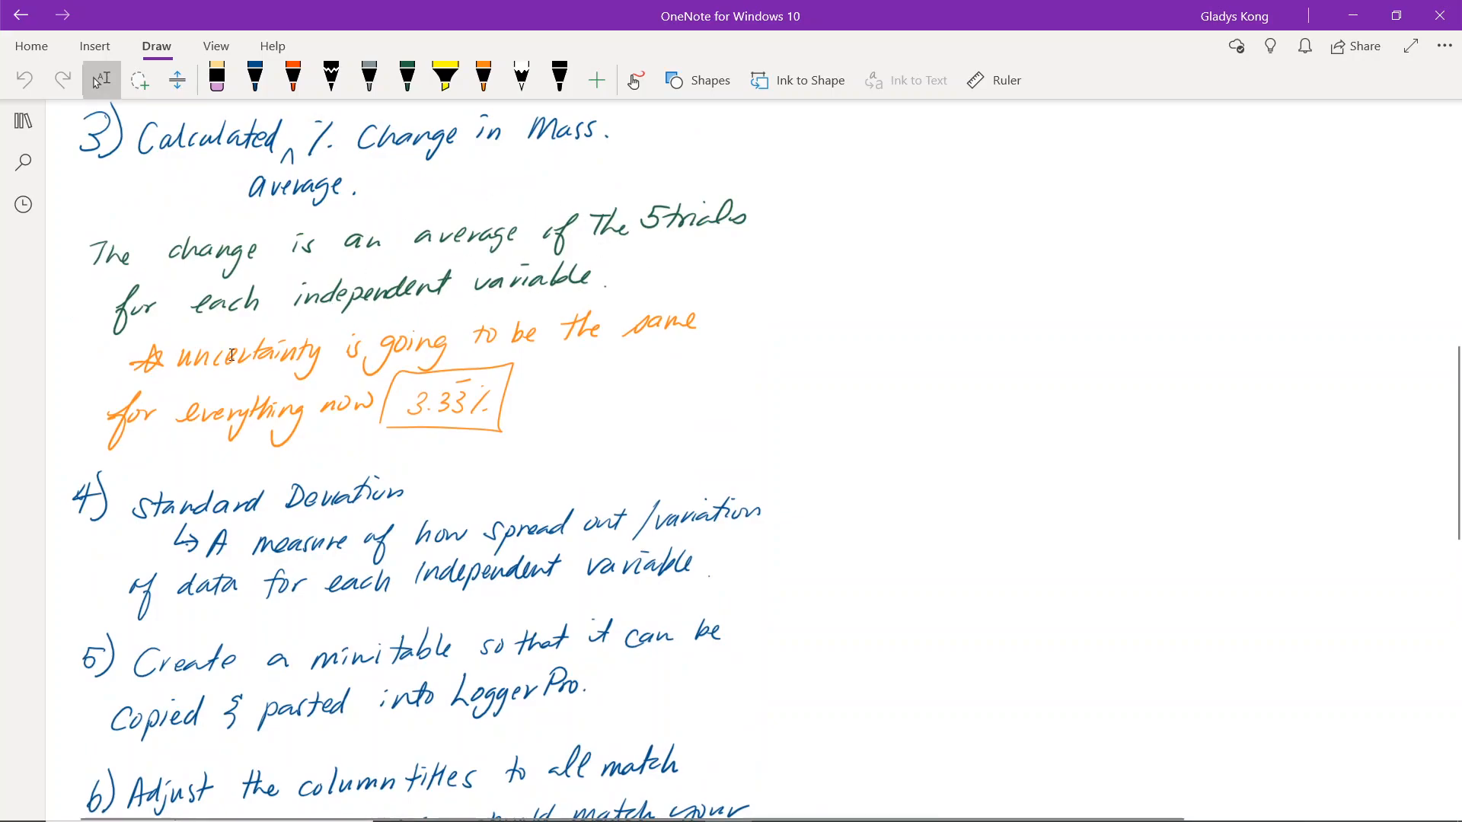
{"action": "scroll", "coordinate": [602, 335], "scroll_direction": "down", "scroll_amount": 5}
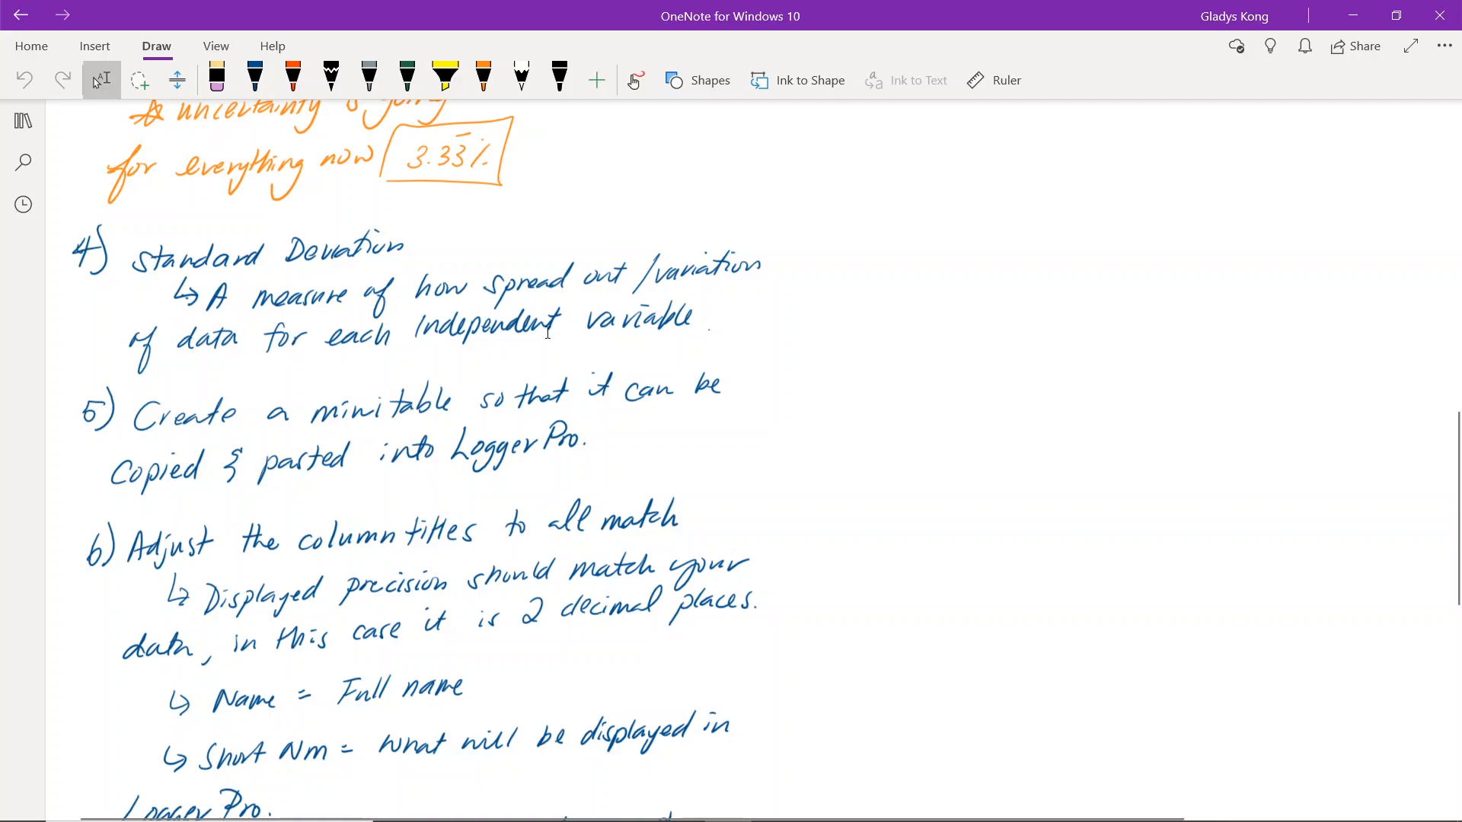
{"action": "scroll", "coordinate": [545, 332], "scroll_direction": "down", "scroll_amount": 3}
{"action": "key", "text": "alt+Tab"}
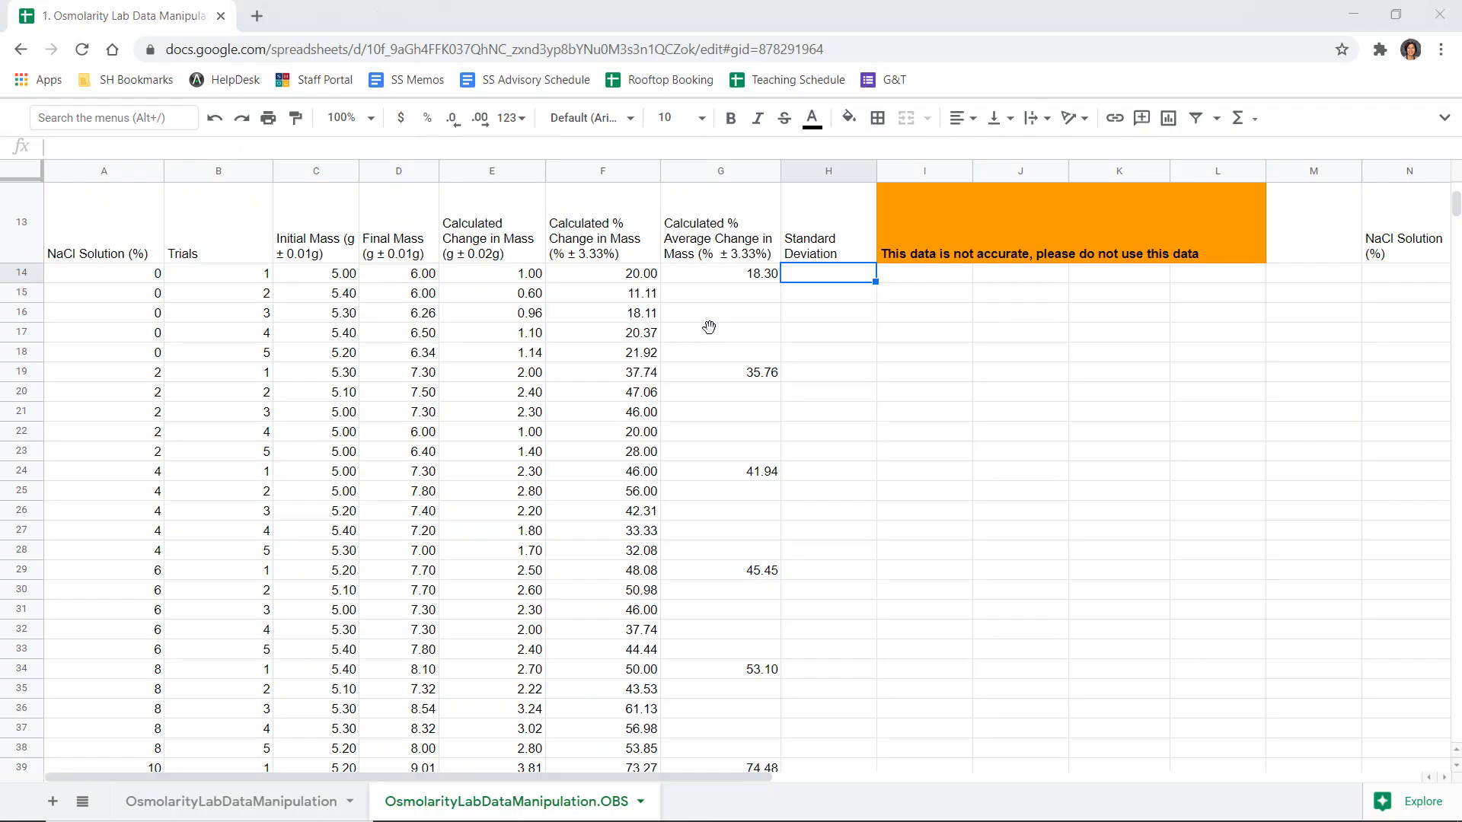
- Enter =stdev(F14:F18) in the first standard deviation cell for the 0% trials
{"action": "type", "text": "=sta"}
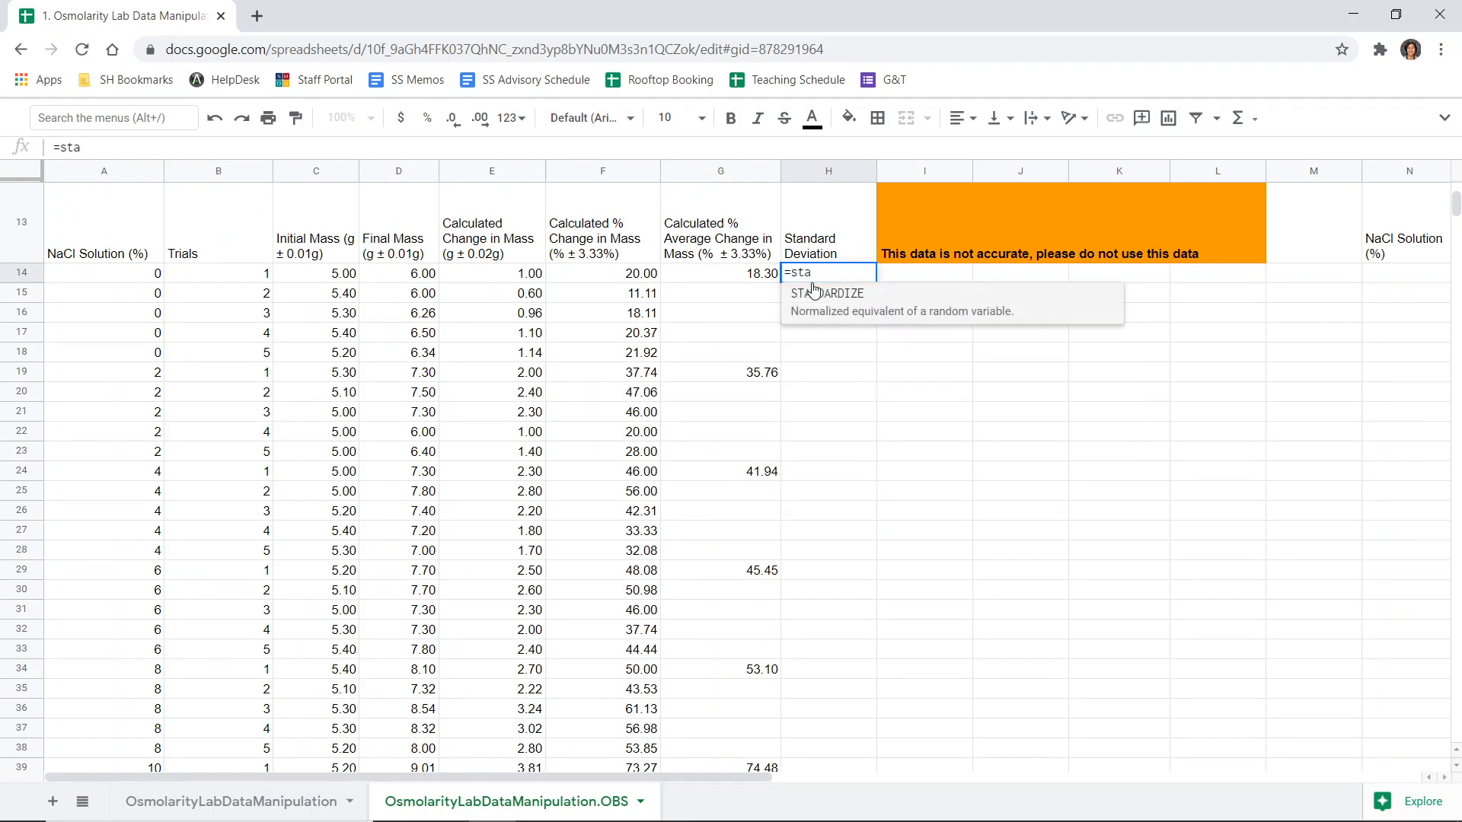
{"action": "key", "text": "BackSpace"}
{"action": "key", "text": "BackSpace"}
{"action": "type", "text": "tdev"}
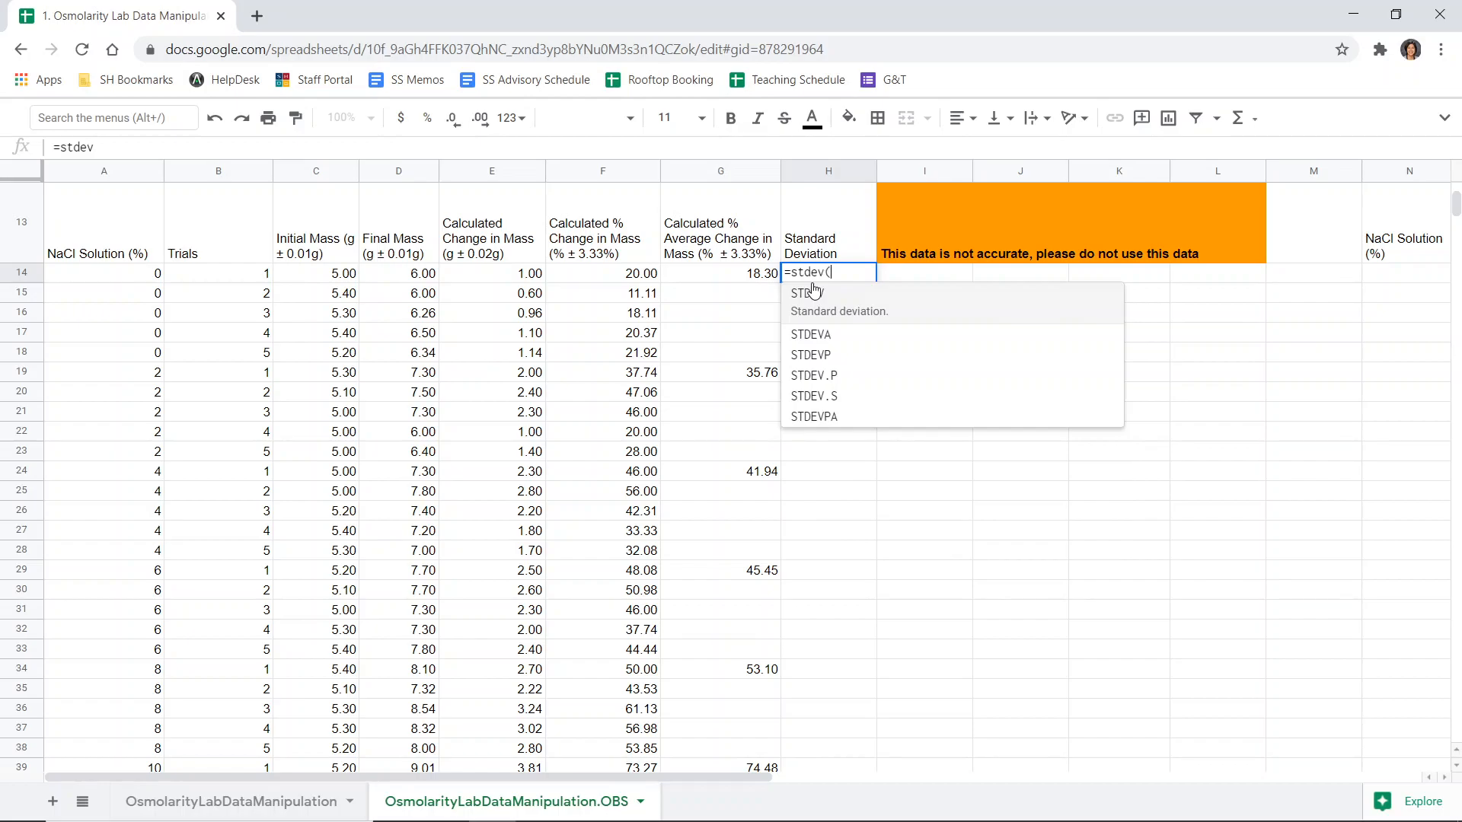
{"action": "type", "text": "("}
{"action": "left_click", "coordinate": [650, 279]}
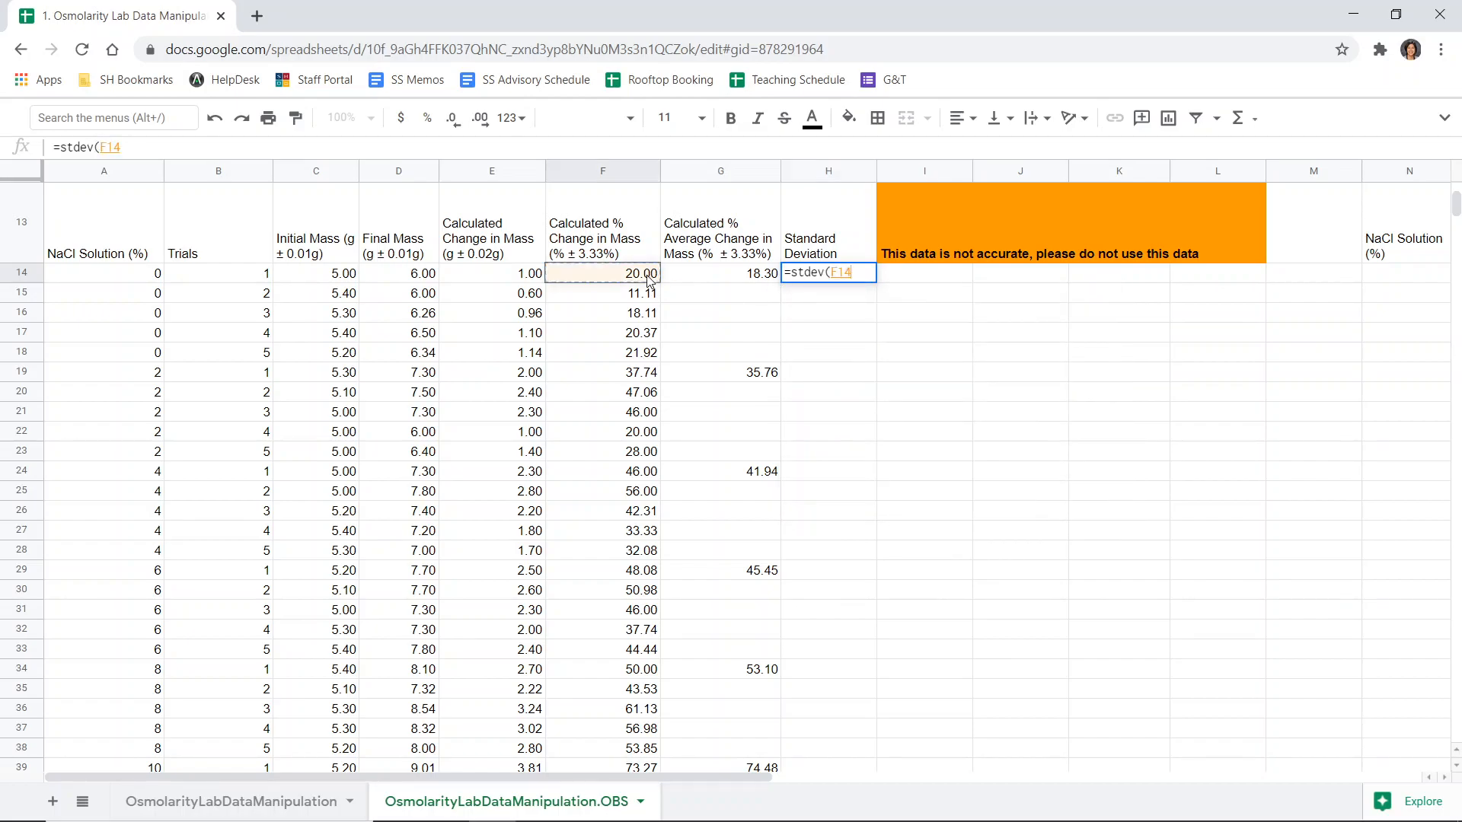
{"action": "left_click_drag", "start_coordinate": [650, 279], "coordinate": [634, 365]}
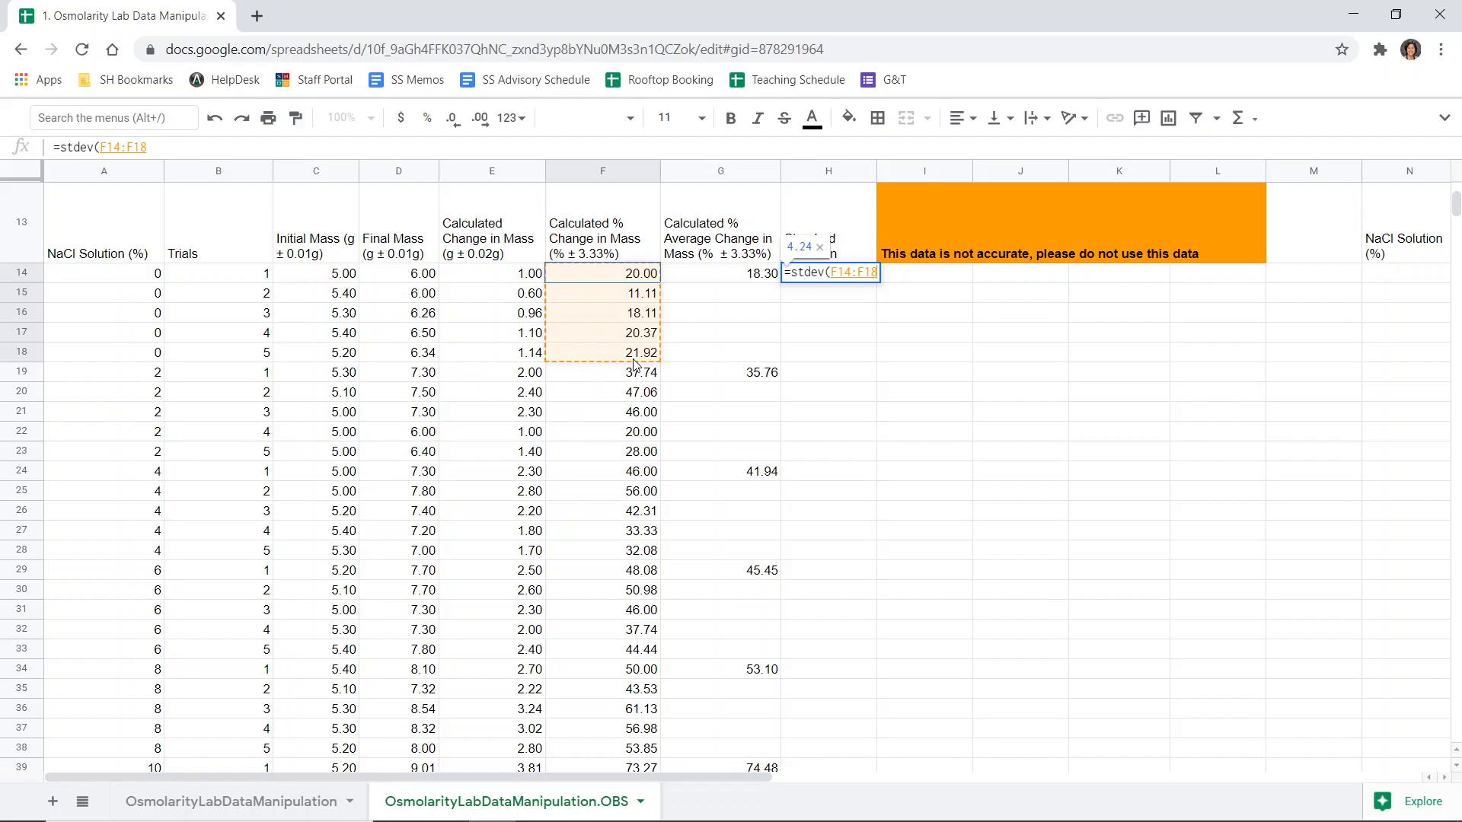
{"action": "type", "text": ")"}
{"action": "key", "text": "Return"}
- Copy the standard deviation formula into the first trial row of each concentration group from 2% to 10%
{"action": "left_click", "coordinate": [844, 276]}
{"action": "key", "text": "ctrl+c"}
{"action": "left_click", "coordinate": [822, 377]}
{"action": "key", "text": "ctrl+v"}
{"action": "left_click", "coordinate": [820, 473]}
{"action": "key", "text": "ctrl+v"}
{"action": "left_click", "coordinate": [820, 570]}
{"action": "key", "text": "ctrl+v"}
{"action": "scroll", "coordinate": [819, 568], "scroll_direction": "down", "scroll_amount": 1}
{"action": "left_click", "coordinate": [823, 591]}
{"action": "key", "text": "ctrl+v"}
{"action": "left_click", "coordinate": [794, 689]}
{"action": "key", "text": "ctrl+v"}
{"action": "scroll", "coordinate": [815, 564], "scroll_direction": "up", "scroll_amount": 5}
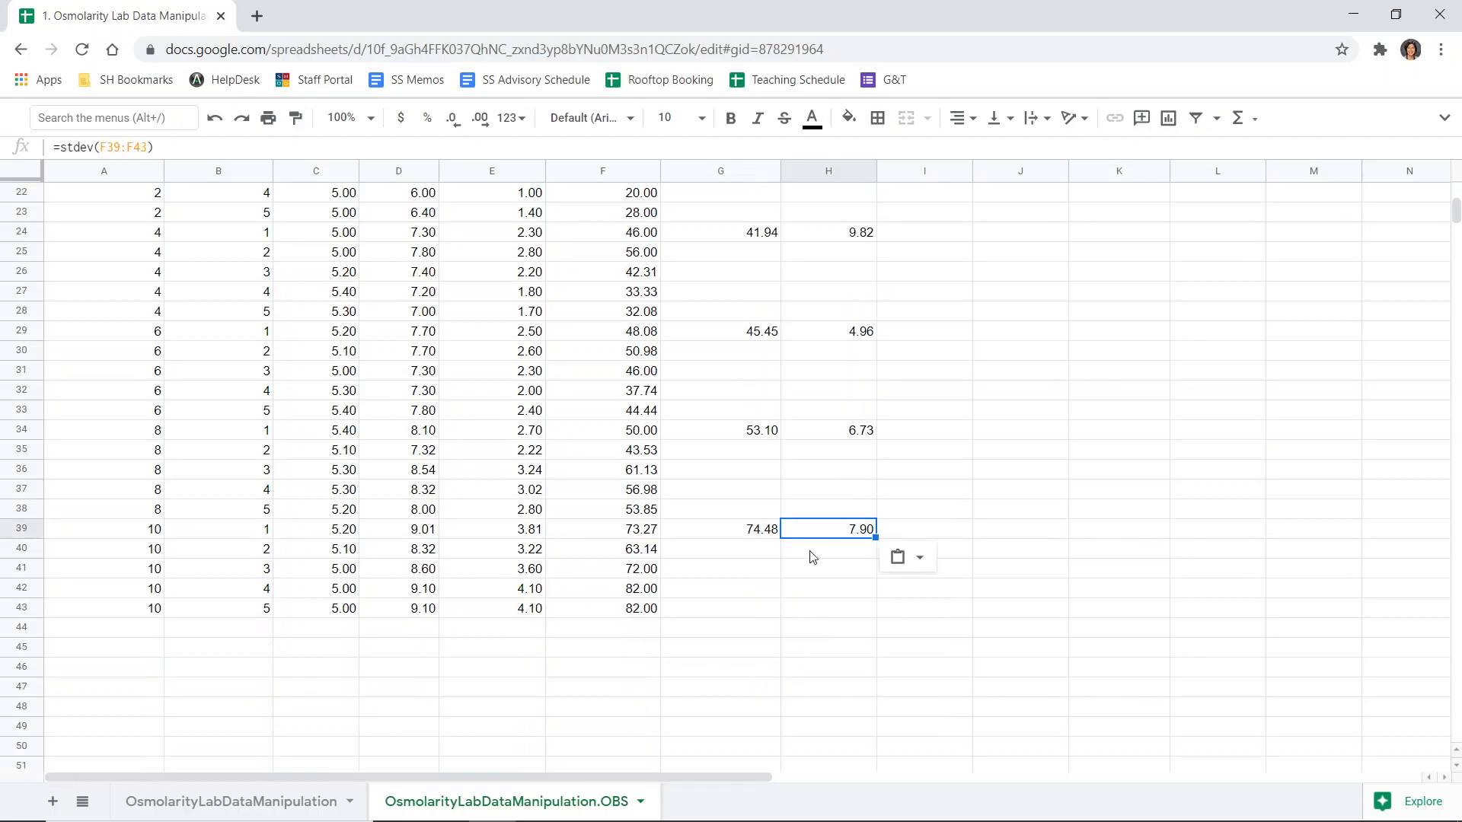
- Decrease and then restore the decimal places of the first average change cell
{"action": "scroll", "coordinate": [865, 571], "scroll_direction": "down", "scroll_amount": 2}
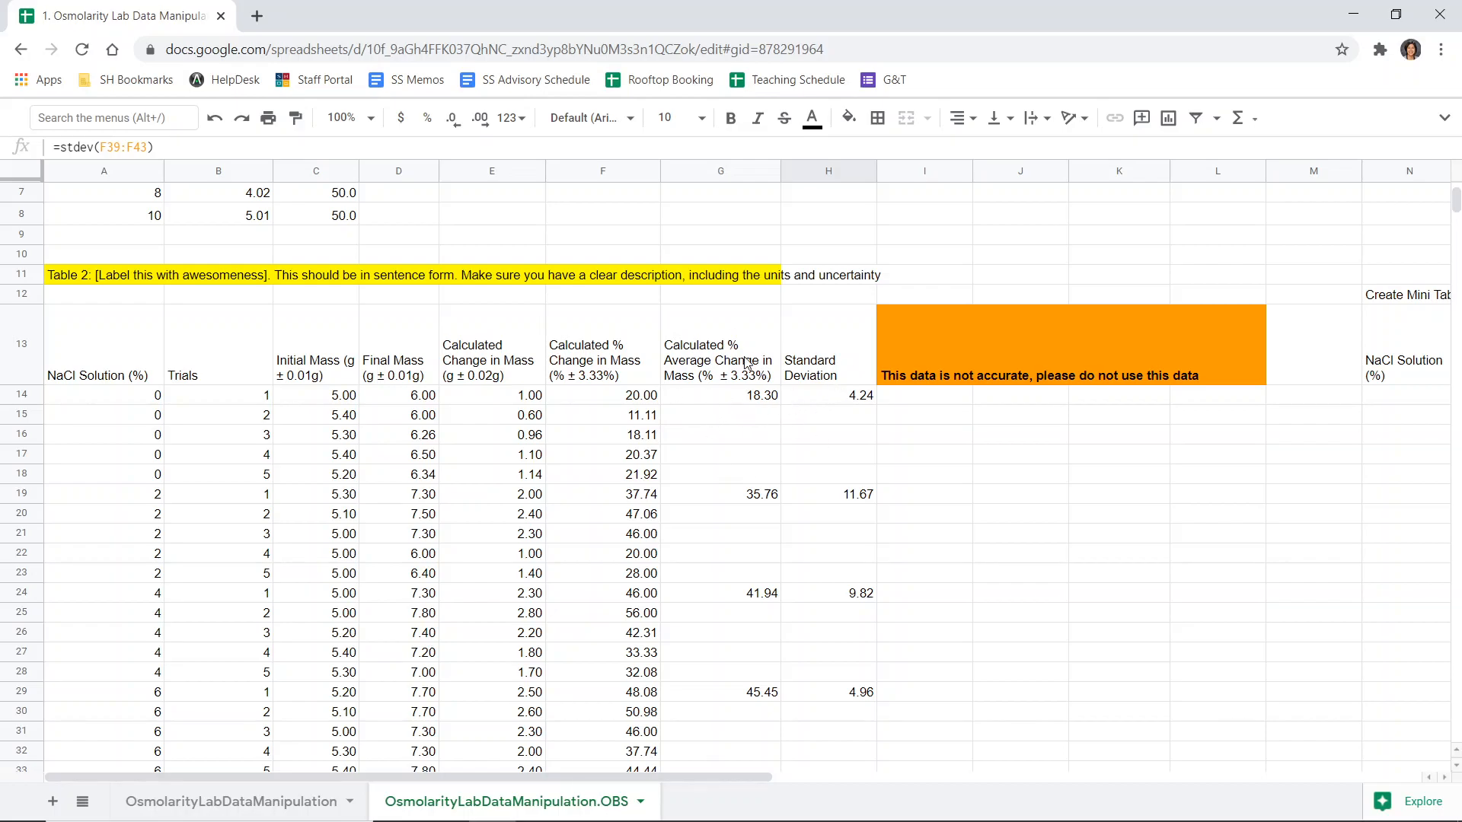
{"action": "left_click", "coordinate": [756, 404]}
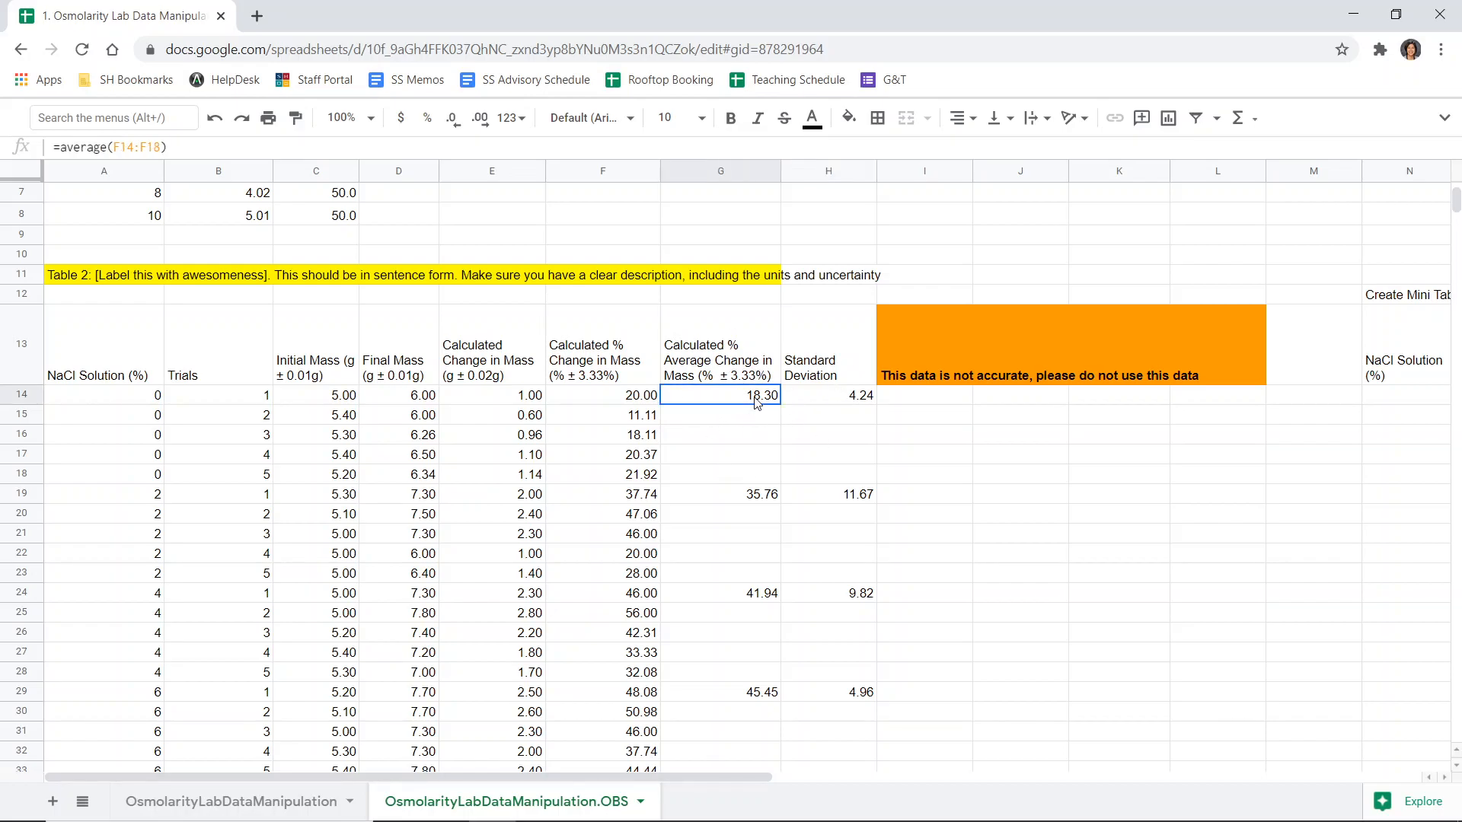
{"action": "left_click", "coordinate": [453, 121]}
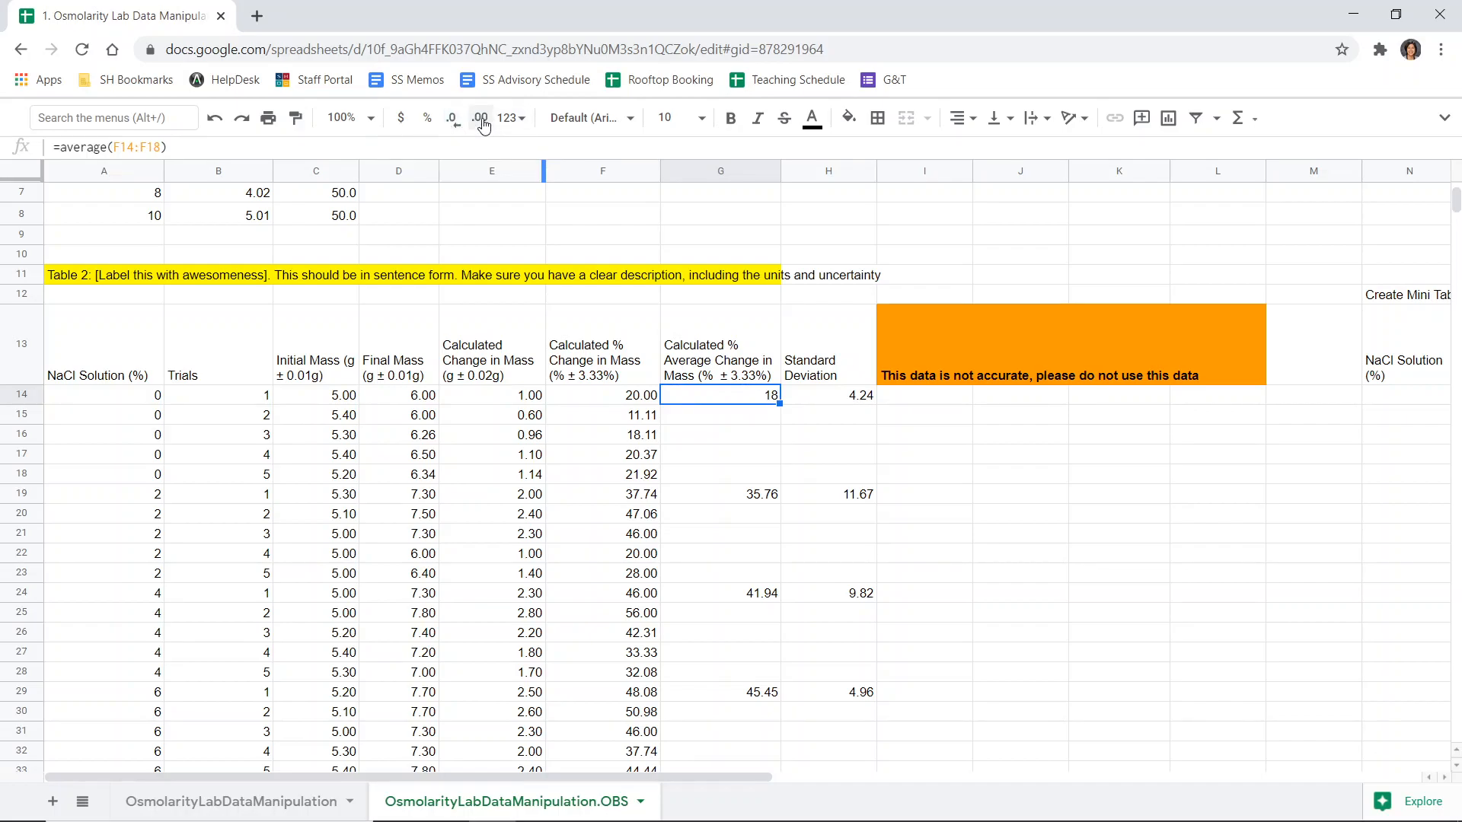
{"action": "left_click", "coordinate": [481, 122]}
{"action": "left_click", "coordinate": [481, 122]}
{"action": "left_click", "coordinate": [481, 122]}
{"action": "left_click", "coordinate": [460, 126]}
{"action": "scroll", "coordinate": [965, 380], "scroll_direction": "down", "scroll_amount": 1}
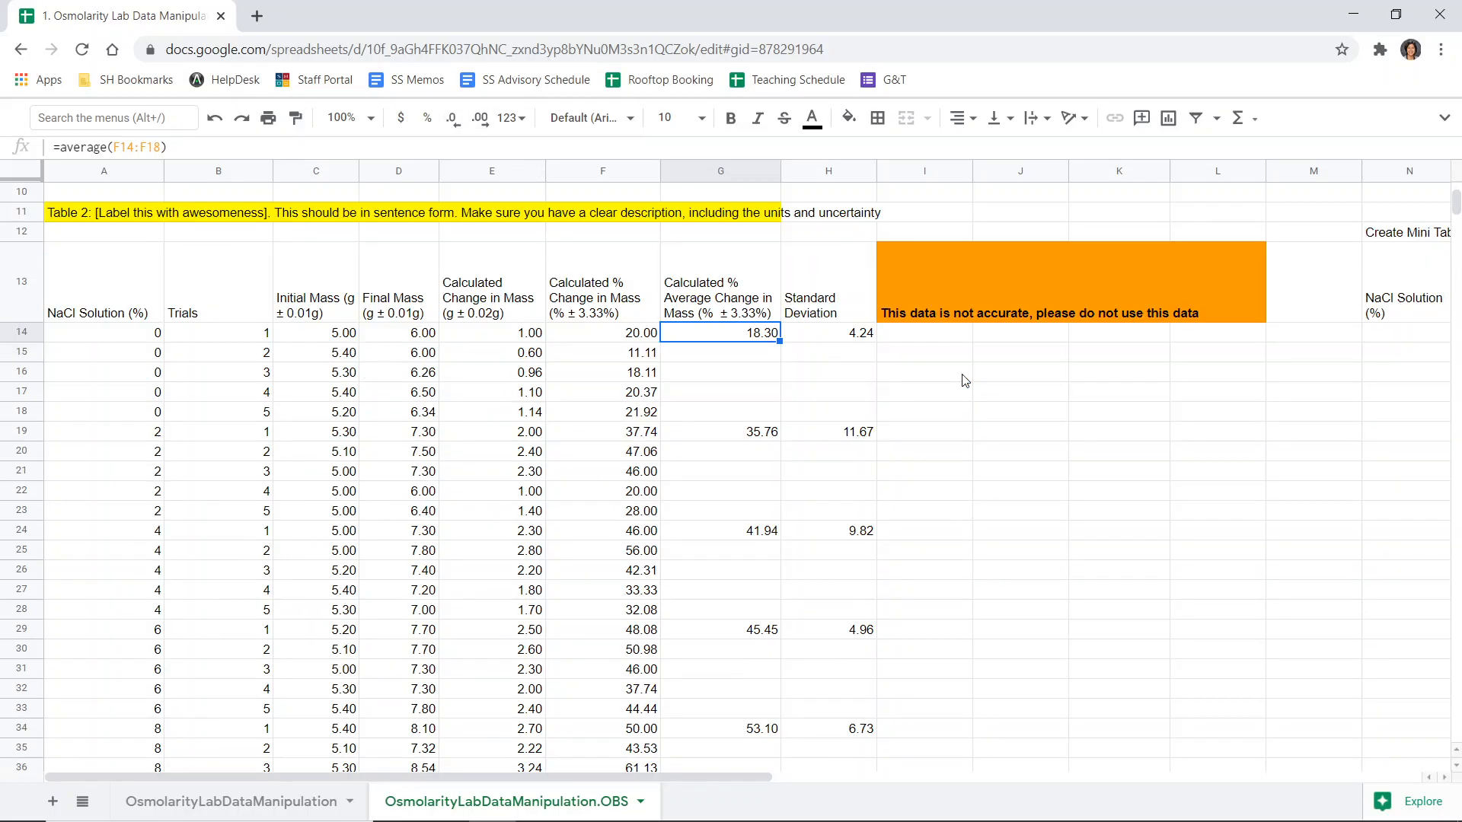
{"action": "scroll", "coordinate": [964, 381], "scroll_direction": "down", "scroll_amount": 2}
{"action": "scroll", "coordinate": [965, 381], "scroll_direction": "up", "scroll_amount": 1}
{"action": "scroll", "coordinate": [965, 381], "scroll_direction": "up", "scroll_amount": 3}
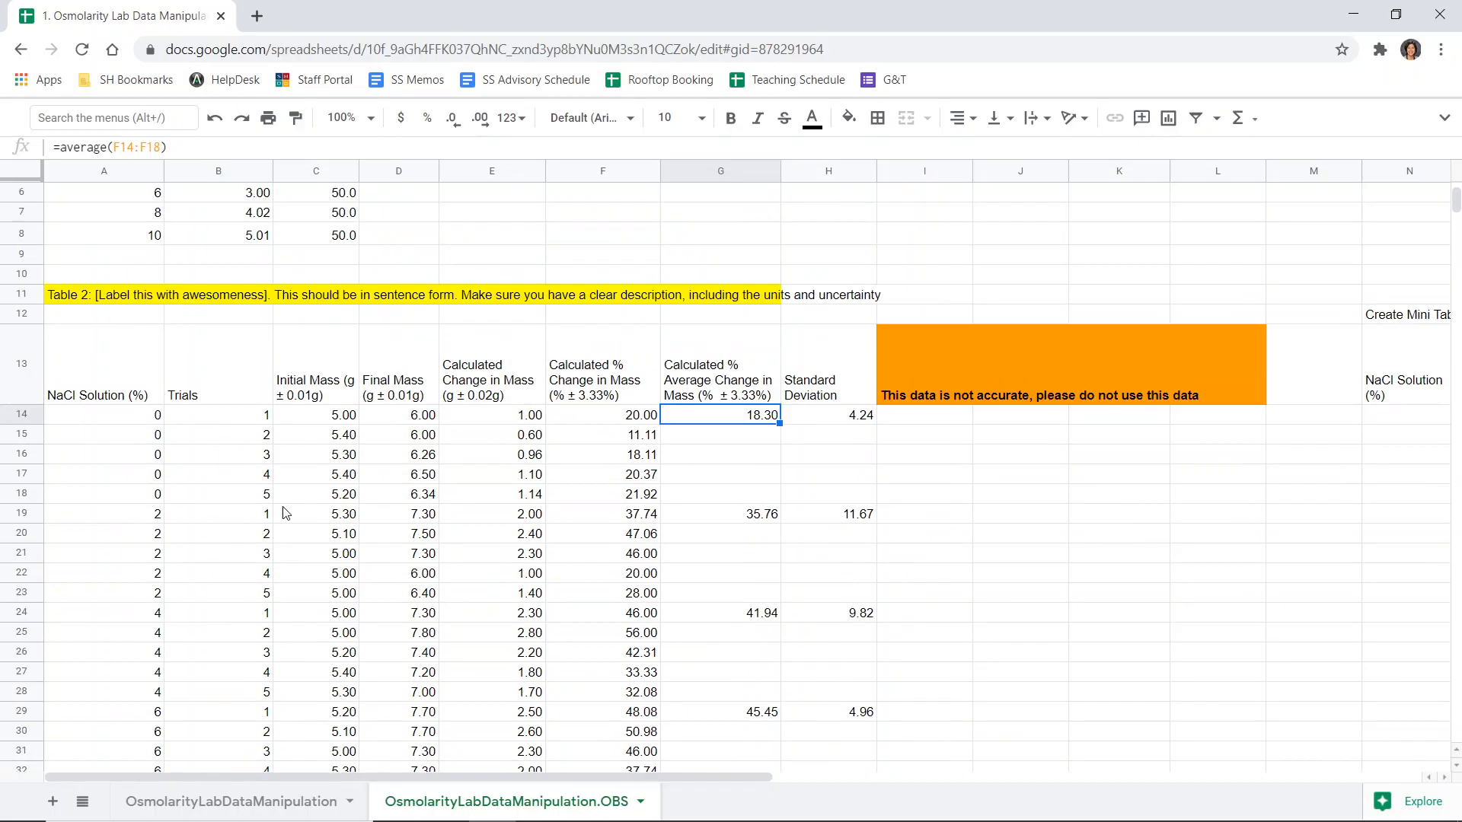
{"action": "scroll", "coordinate": [335, 670], "scroll_direction": "down", "scroll_amount": 1}
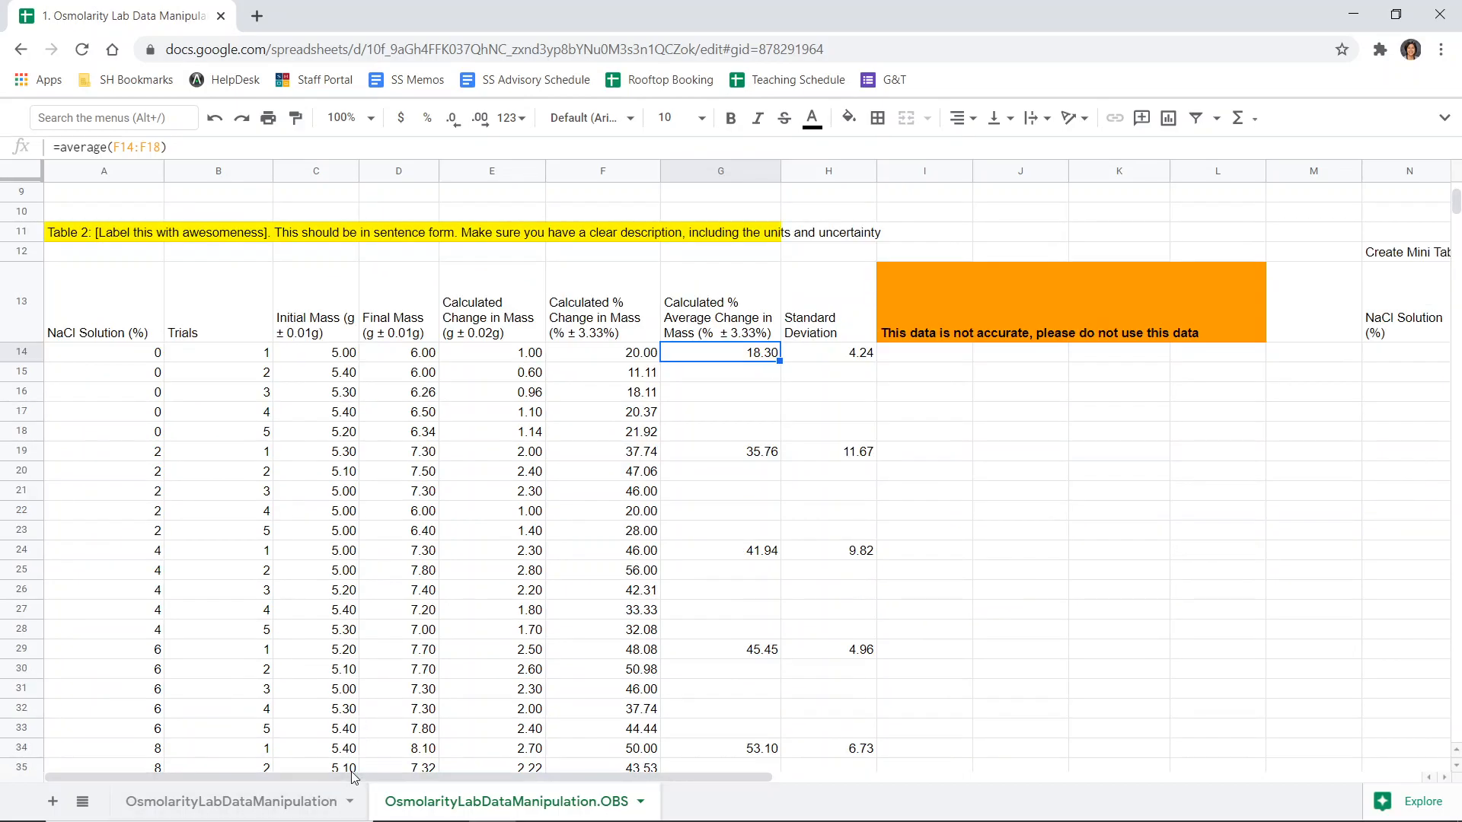
- Enter the NaCl concentrations 0, 2, 4, 6, 8 and 10 in the mini table's NaCl Solution column
{"action": "left_click_drag", "start_coordinate": [353, 777], "coordinate": [357, 784]}
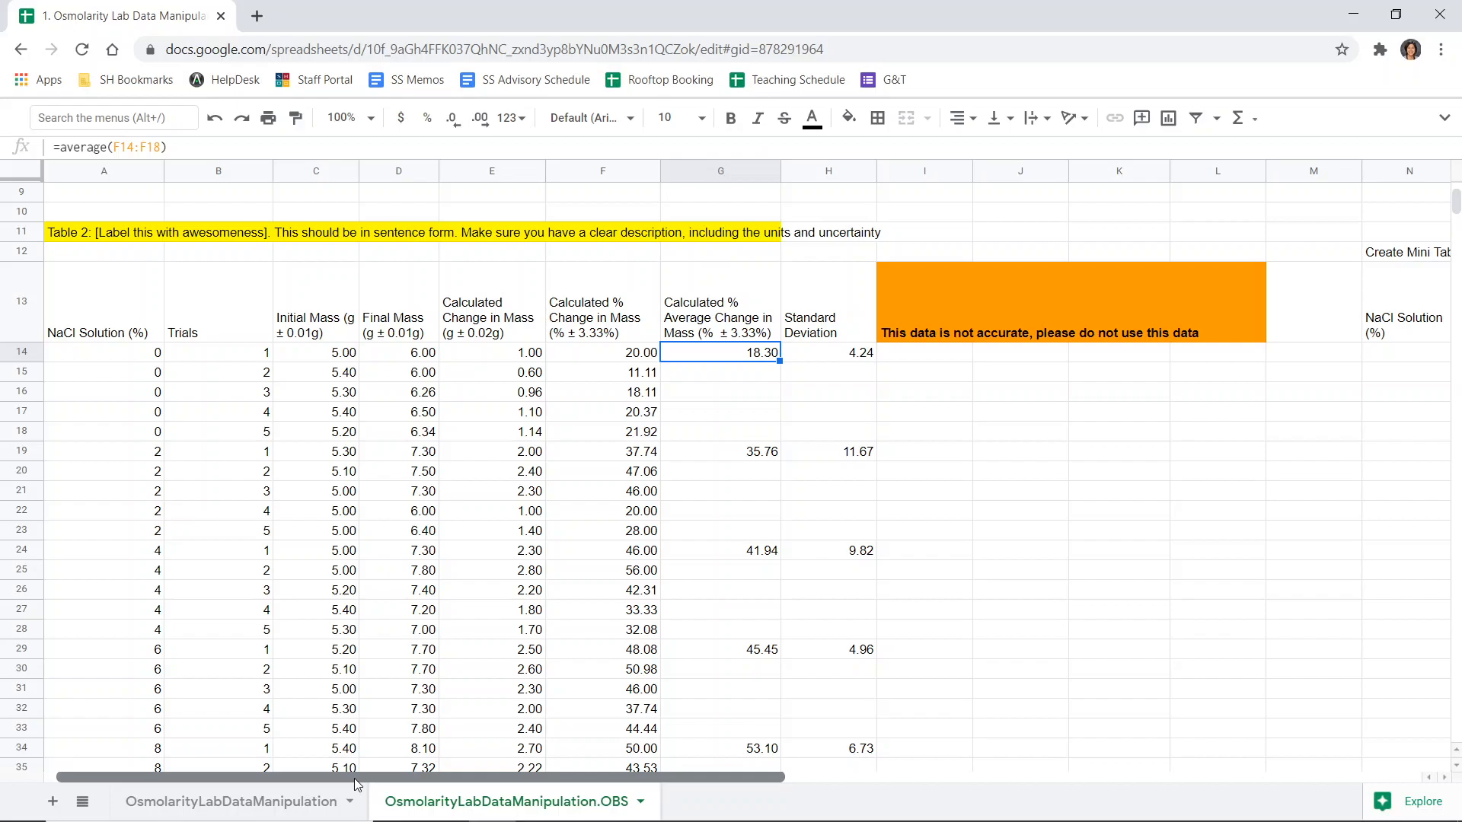
{"action": "left_click_drag", "start_coordinate": [355, 778], "coordinate": [575, 792]}
{"action": "left_click_drag", "start_coordinate": [1029, 249], "coordinate": [1182, 337]}
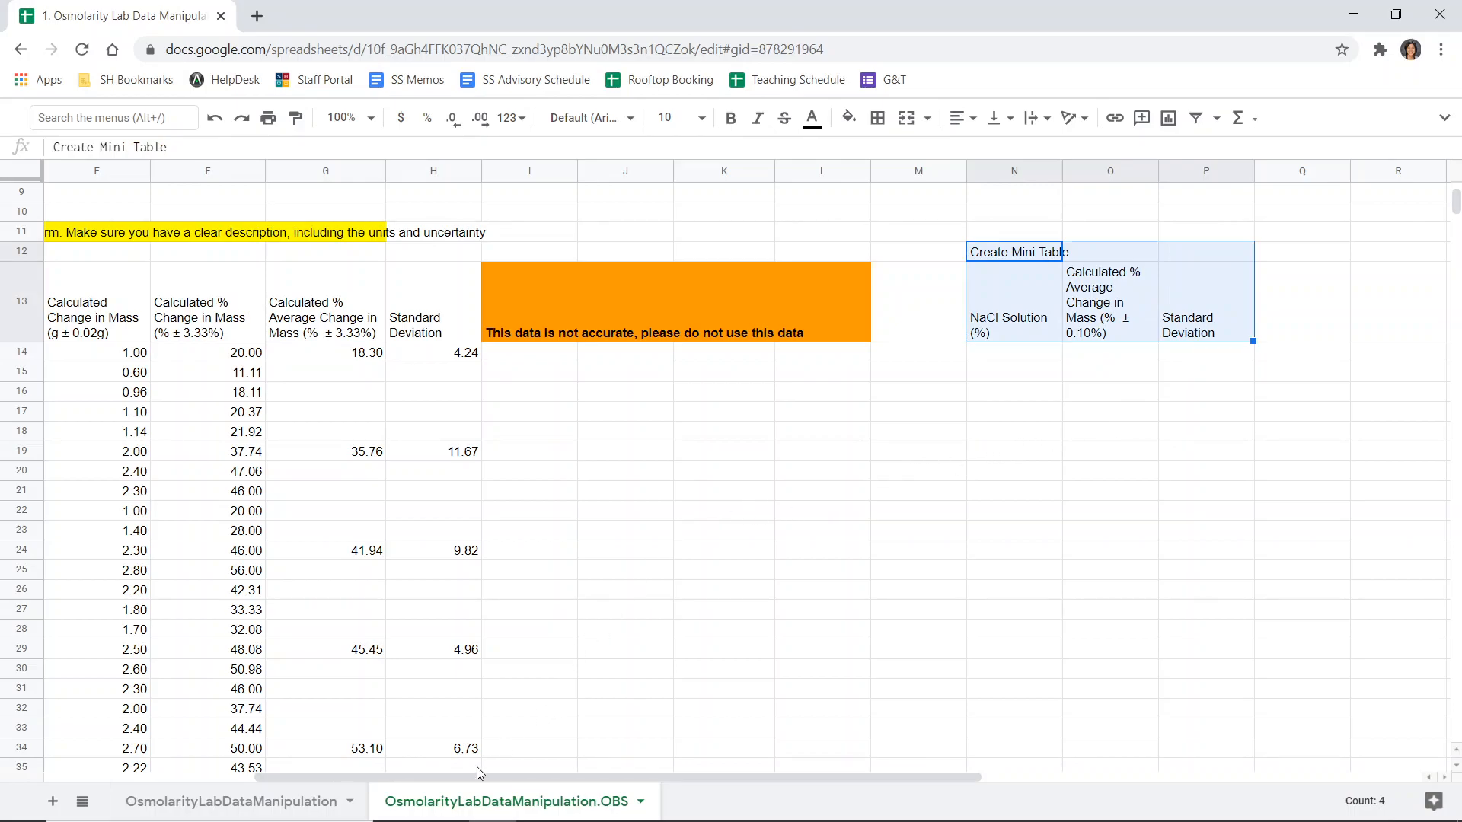
{"action": "left_click_drag", "start_coordinate": [480, 784], "coordinate": [450, 786]}
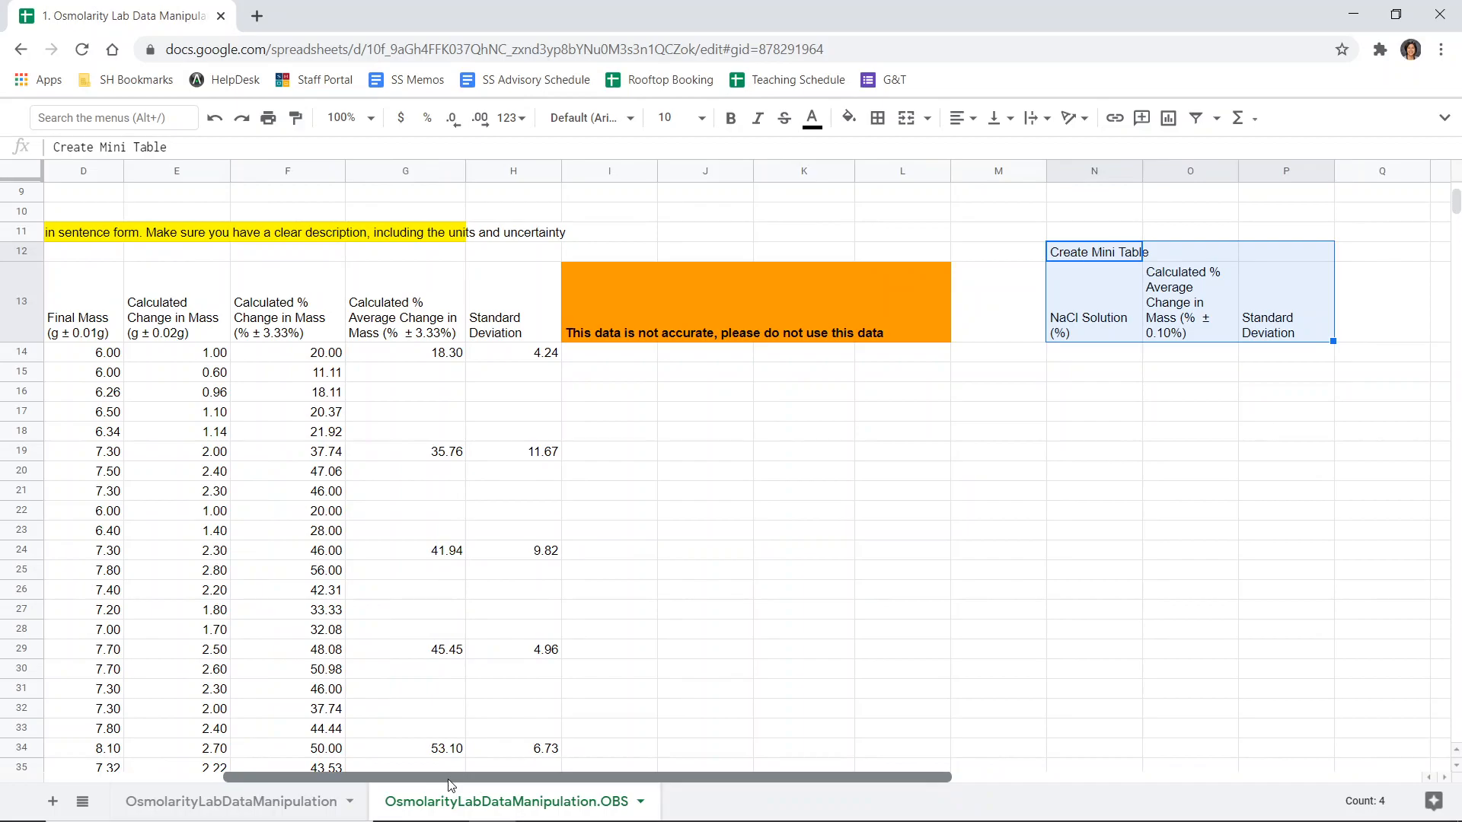
{"action": "left_click", "coordinate": [1115, 361]}
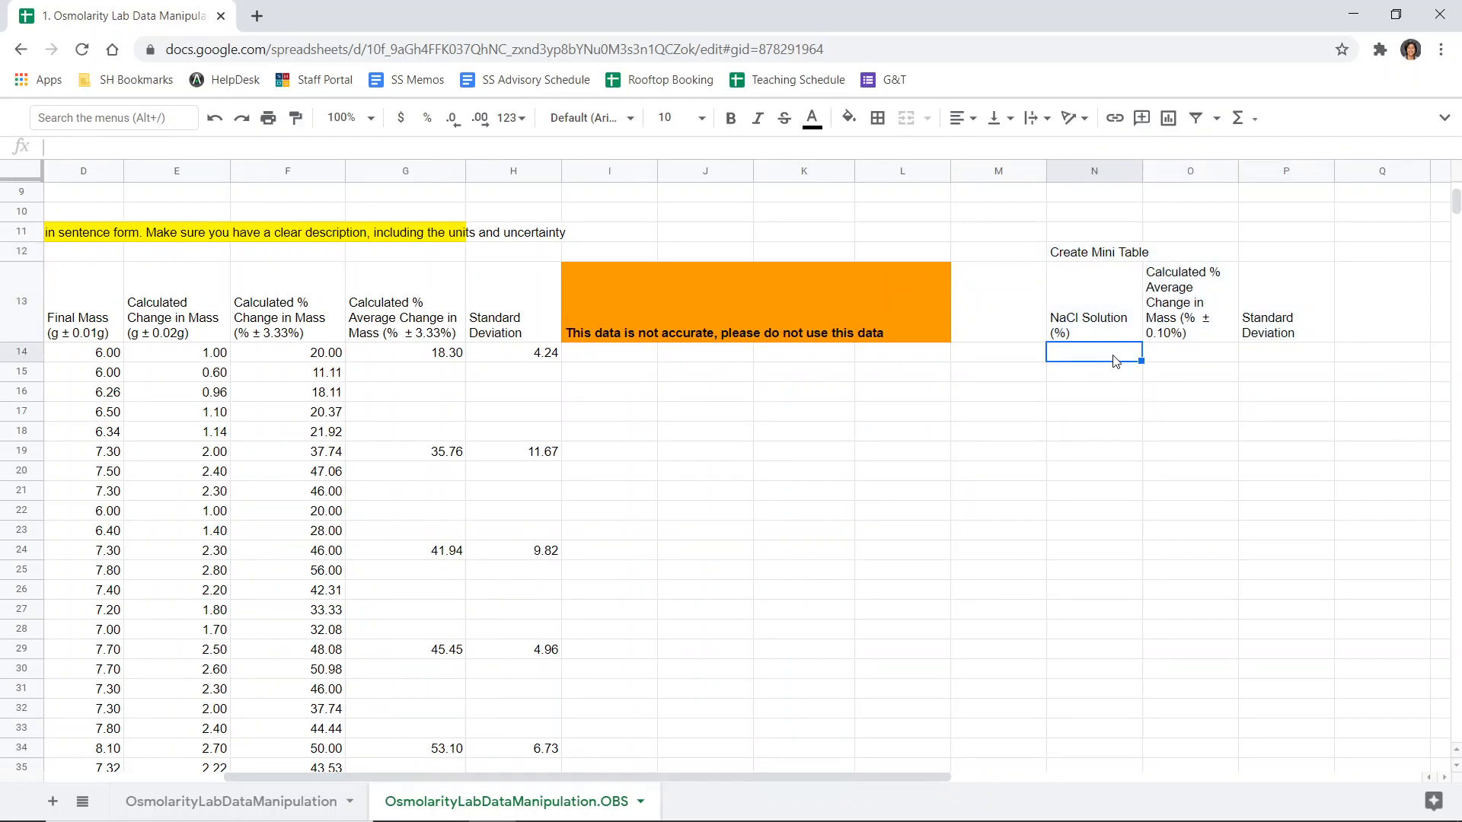
{"action": "type", "text": "0"}
{"action": "key", "text": "Return"}
{"action": "type", "text": "2"}
{"action": "key", "text": "Return"}
{"action": "type", "text": "4"}
{"action": "key", "text": "Return"}
{"action": "type", "text": "6"}
{"action": "key", "text": "Return"}
{"action": "type", "text": "8"}
{"action": "key", "text": "Return"}
{"action": "type", "text": "1"}
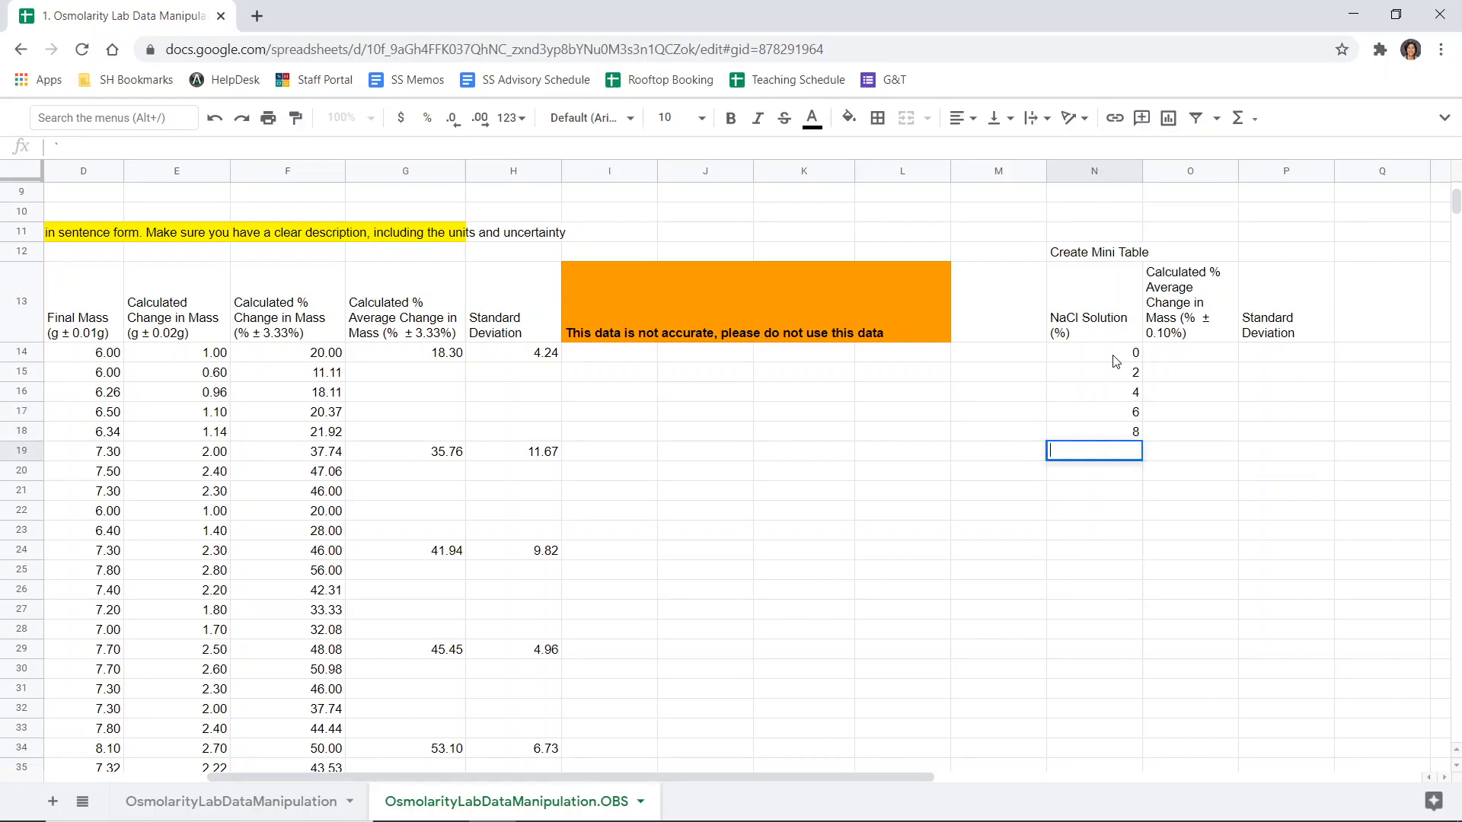
{"action": "type", "text": "0"}
{"action": "key", "text": "Return"}
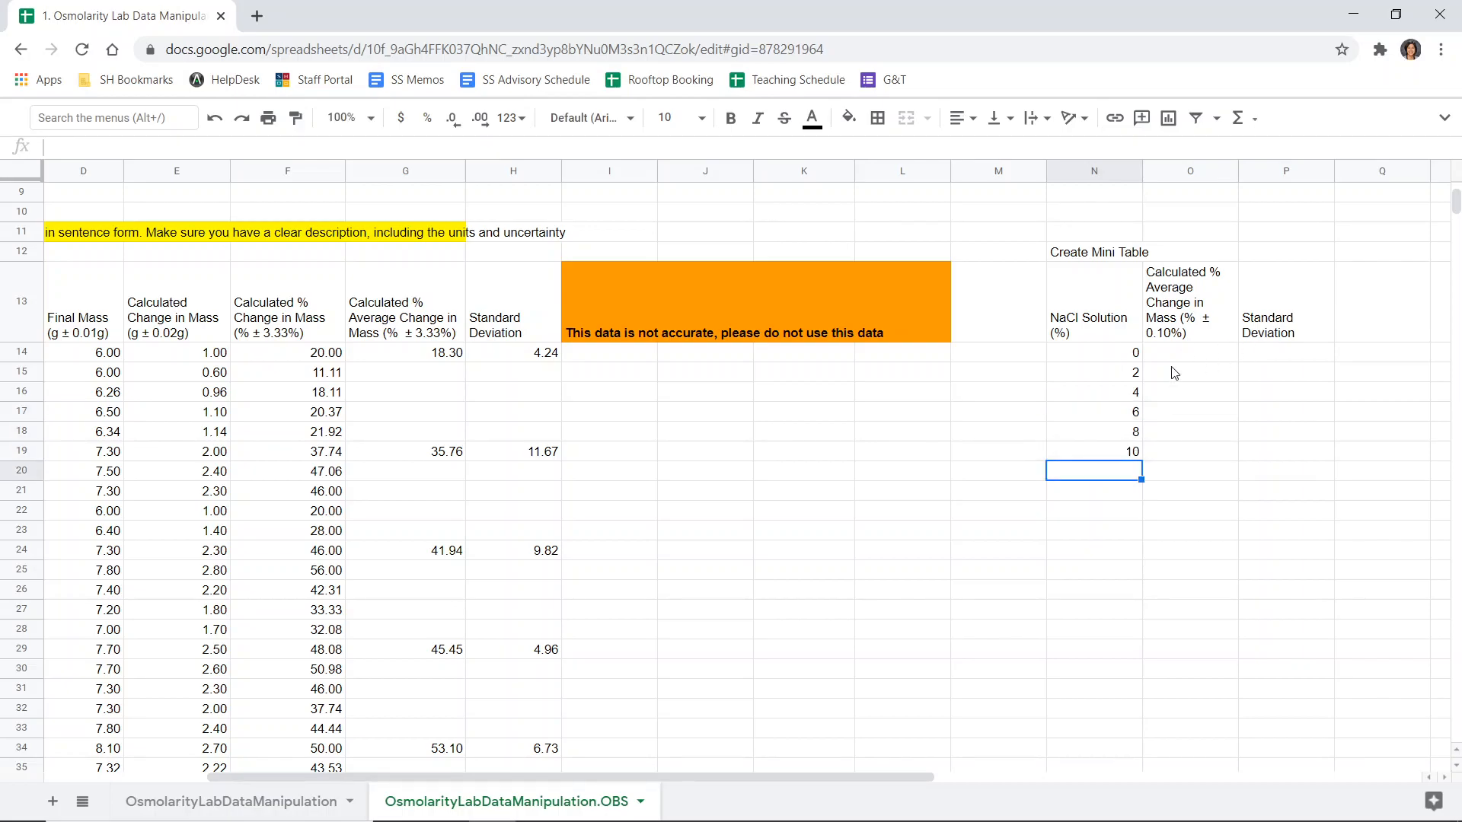
- Paste the 0% average change in mass as a value only into the mini table's first average cell
{"action": "left_click", "coordinate": [1201, 357]}
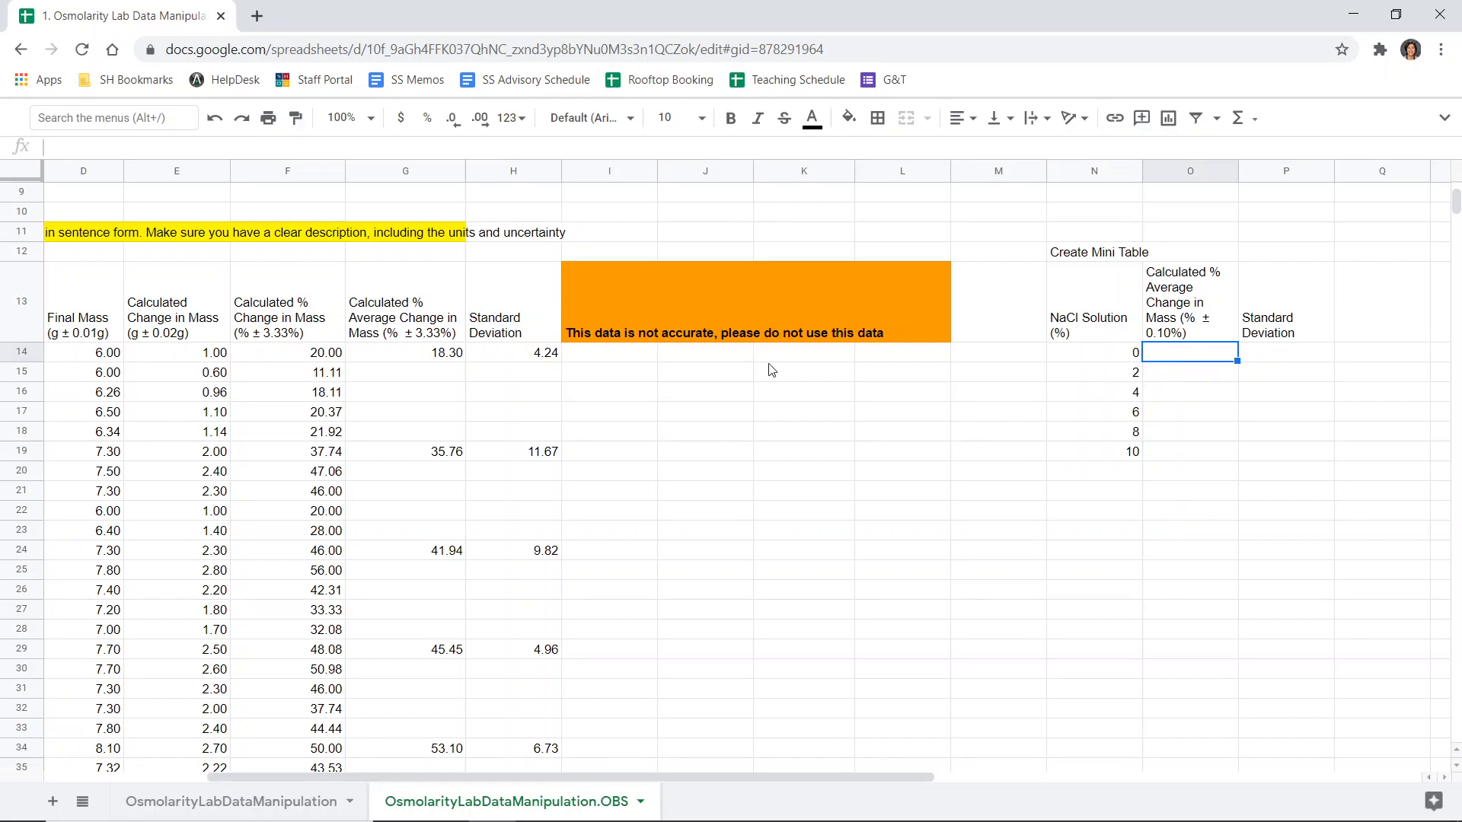
{"action": "left_click", "coordinate": [461, 355]}
{"action": "key", "text": "ctrl+c"}
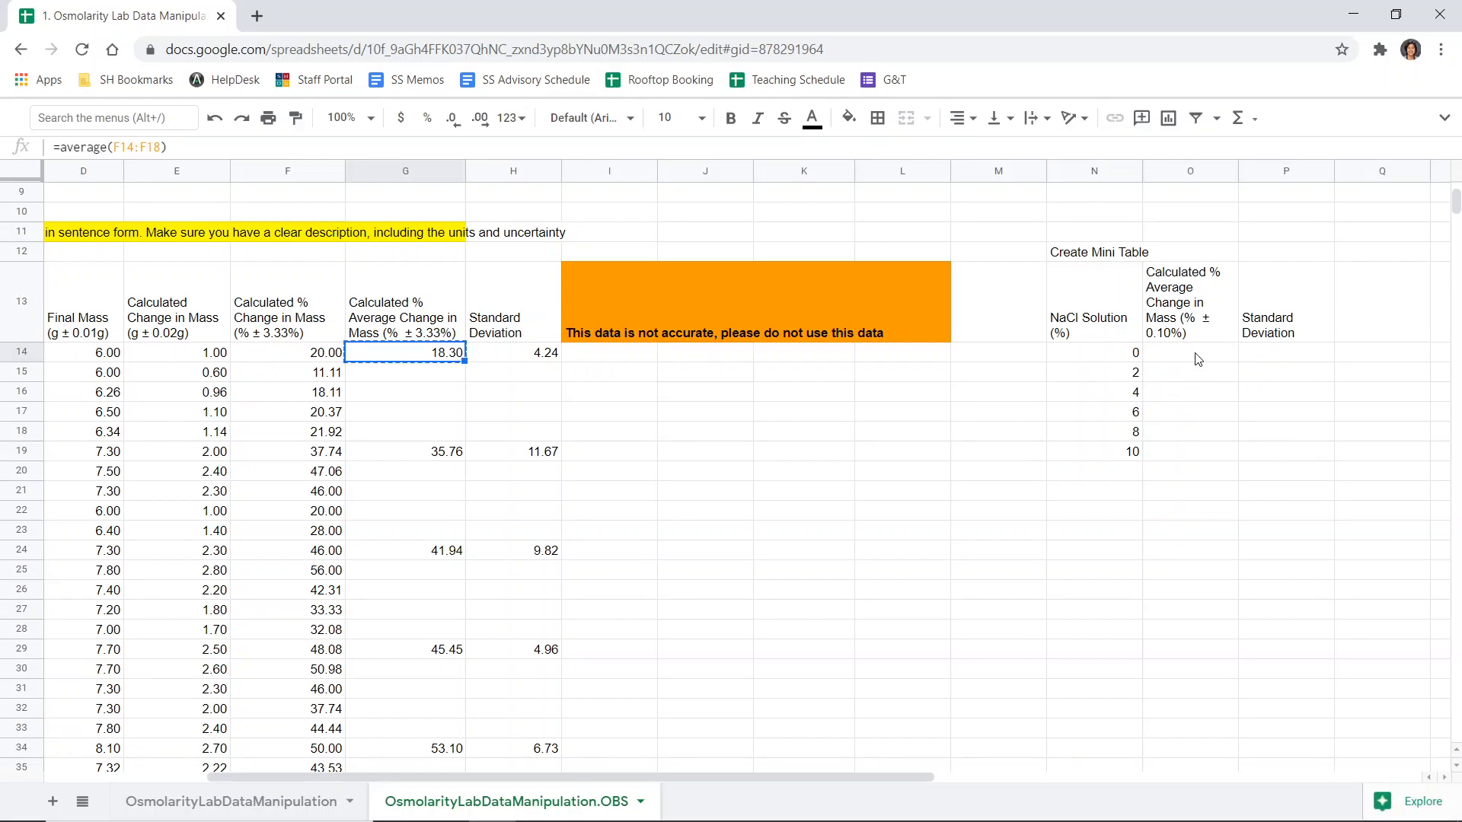
{"action": "left_click", "coordinate": [1199, 356]}
{"action": "key", "text": "ctrl+v"}
{"action": "key", "text": "ctrl+z"}
{"action": "key", "text": "ctrl+shift+v"}
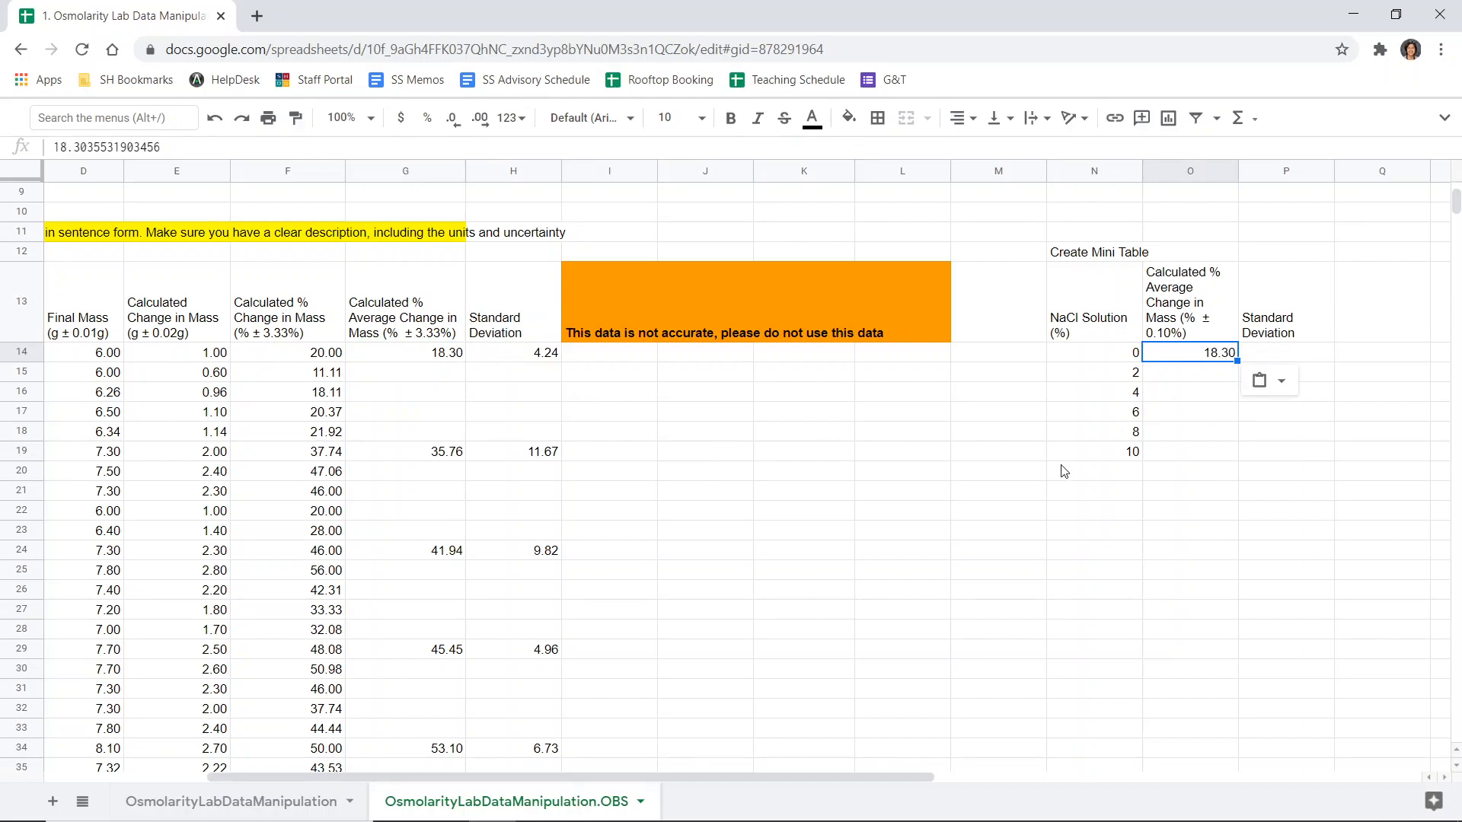
{"action": "right_click", "coordinate": [1191, 354]}
{"action": "mouse_move", "coordinate": [1222, 268]}
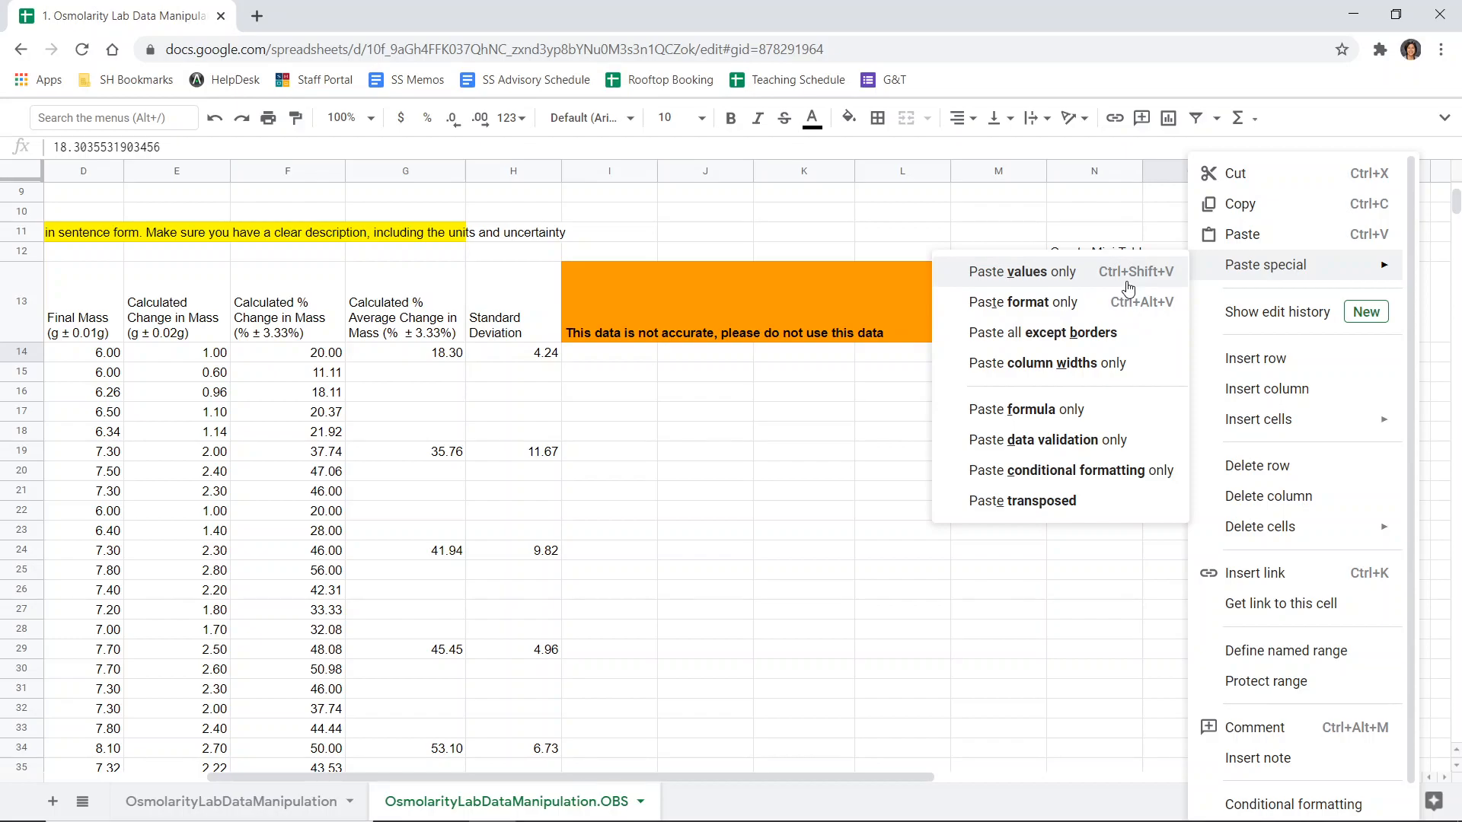
{"action": "left_click", "coordinate": [1072, 276]}
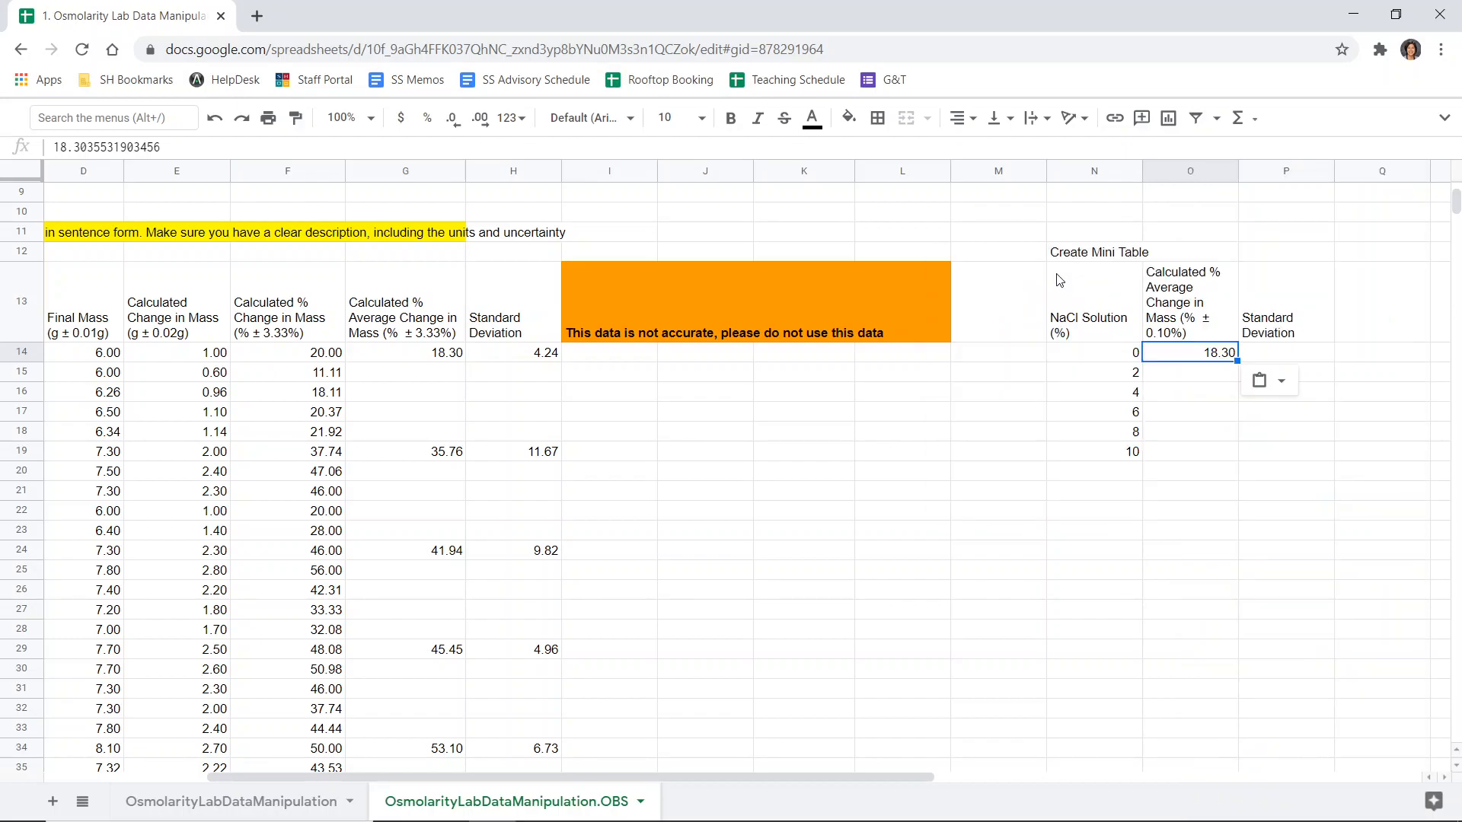
- Paste the average changes for 2%, 4%, 6%, 8% and 10% as values into the mini table's average column
{"action": "left_click", "coordinate": [408, 451]}
{"action": "key", "text": "ctrl+c"}
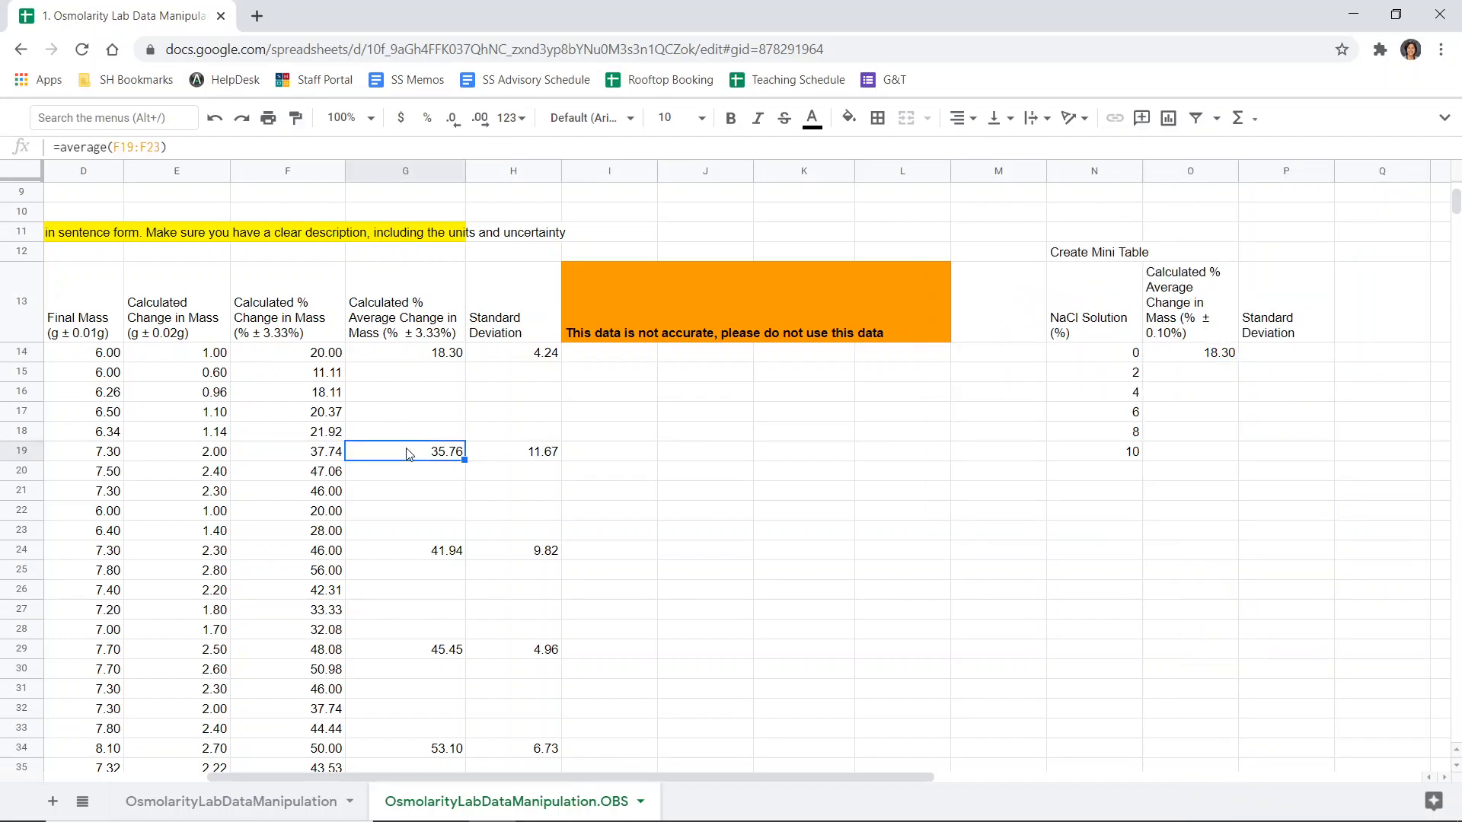
{"action": "left_click", "coordinate": [1211, 379]}
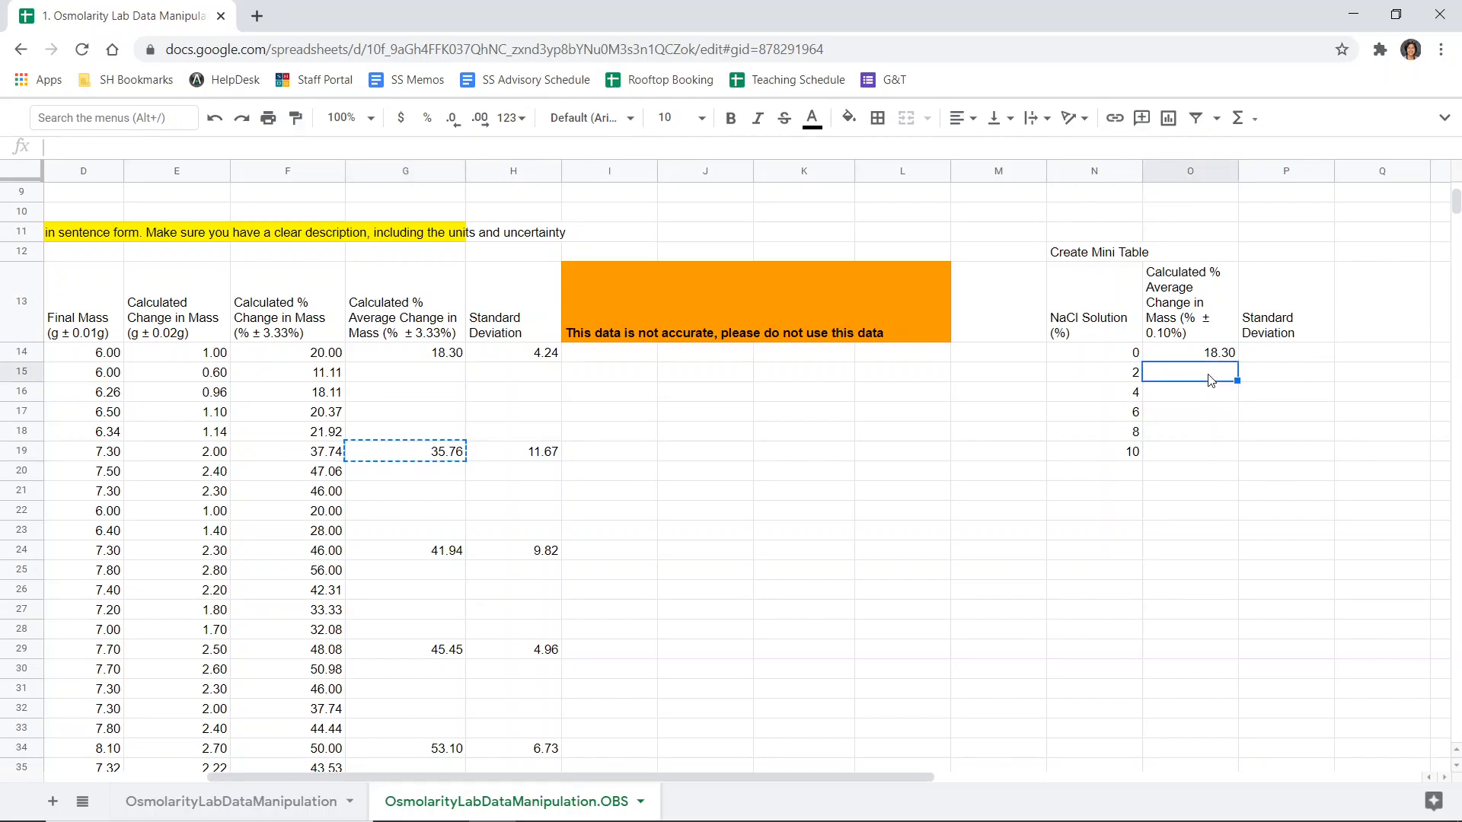
{"action": "key", "text": "ctrl+shift+v"}
{"action": "left_click", "coordinate": [443, 552]}
{"action": "key", "text": "ctrl+c"}
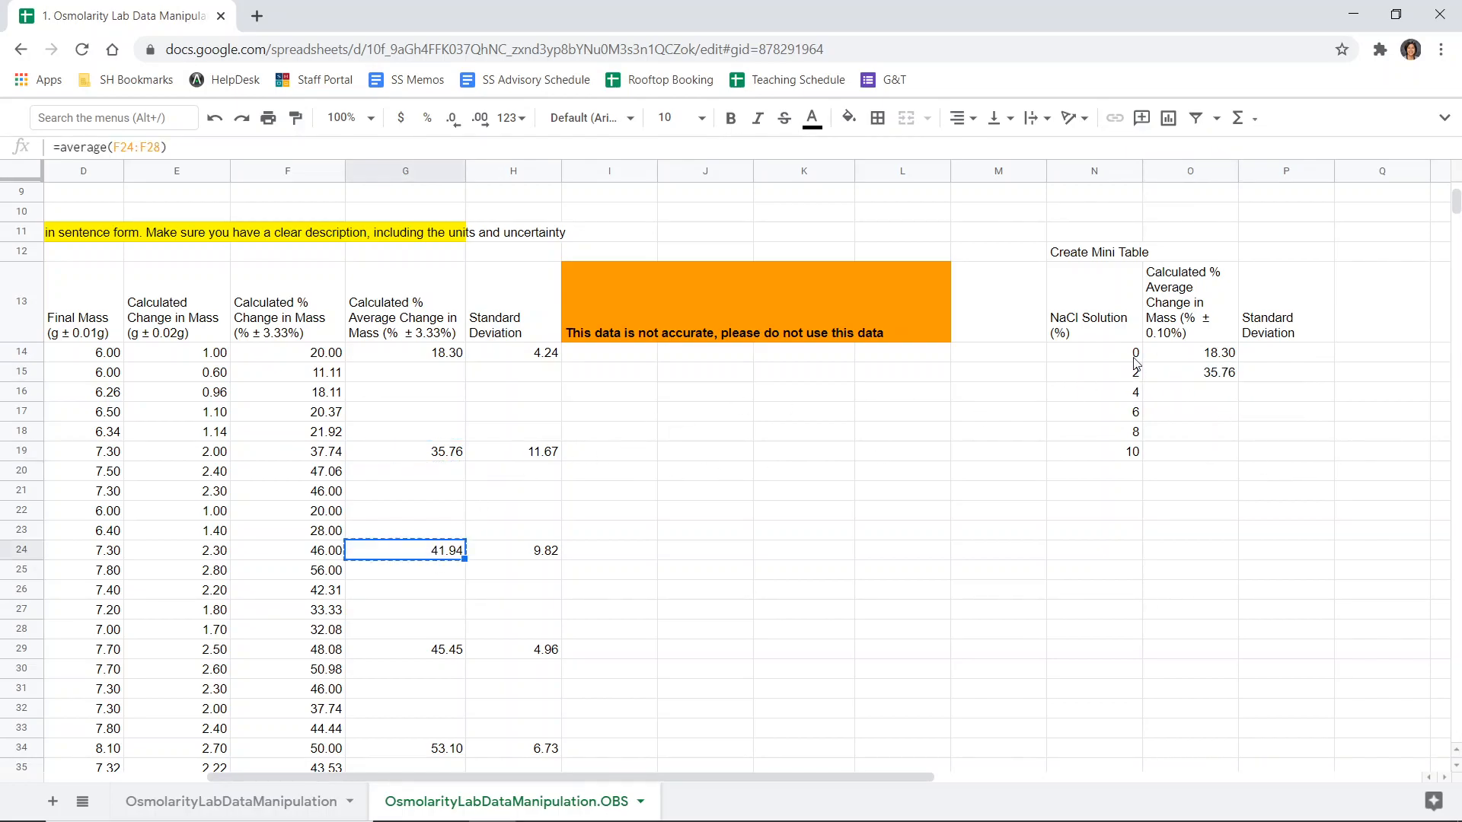
{"action": "left_click", "coordinate": [1171, 395]}
{"action": "key", "text": "ctrl+shift+v"}
{"action": "left_click", "coordinate": [449, 651]}
{"action": "key", "text": "ctrl+c"}
{"action": "left_click", "coordinate": [1200, 415]}
{"action": "key", "text": "ctrl+shift+v"}
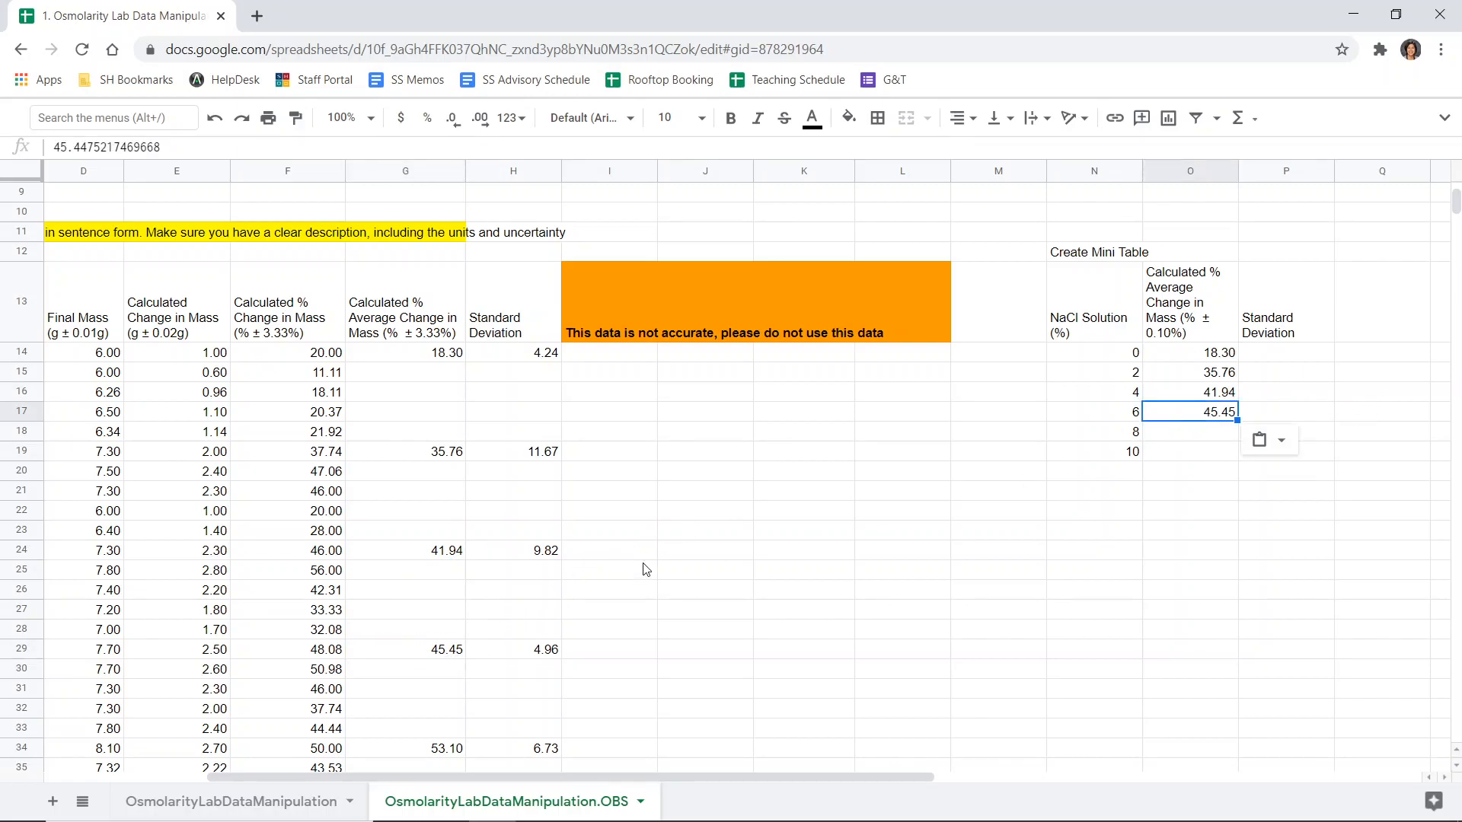
{"action": "left_click", "coordinate": [440, 756]}
{"action": "key", "text": "ctrl+c"}
{"action": "left_click", "coordinate": [1188, 431]}
{"action": "key", "text": "ctrl+shift+v"}
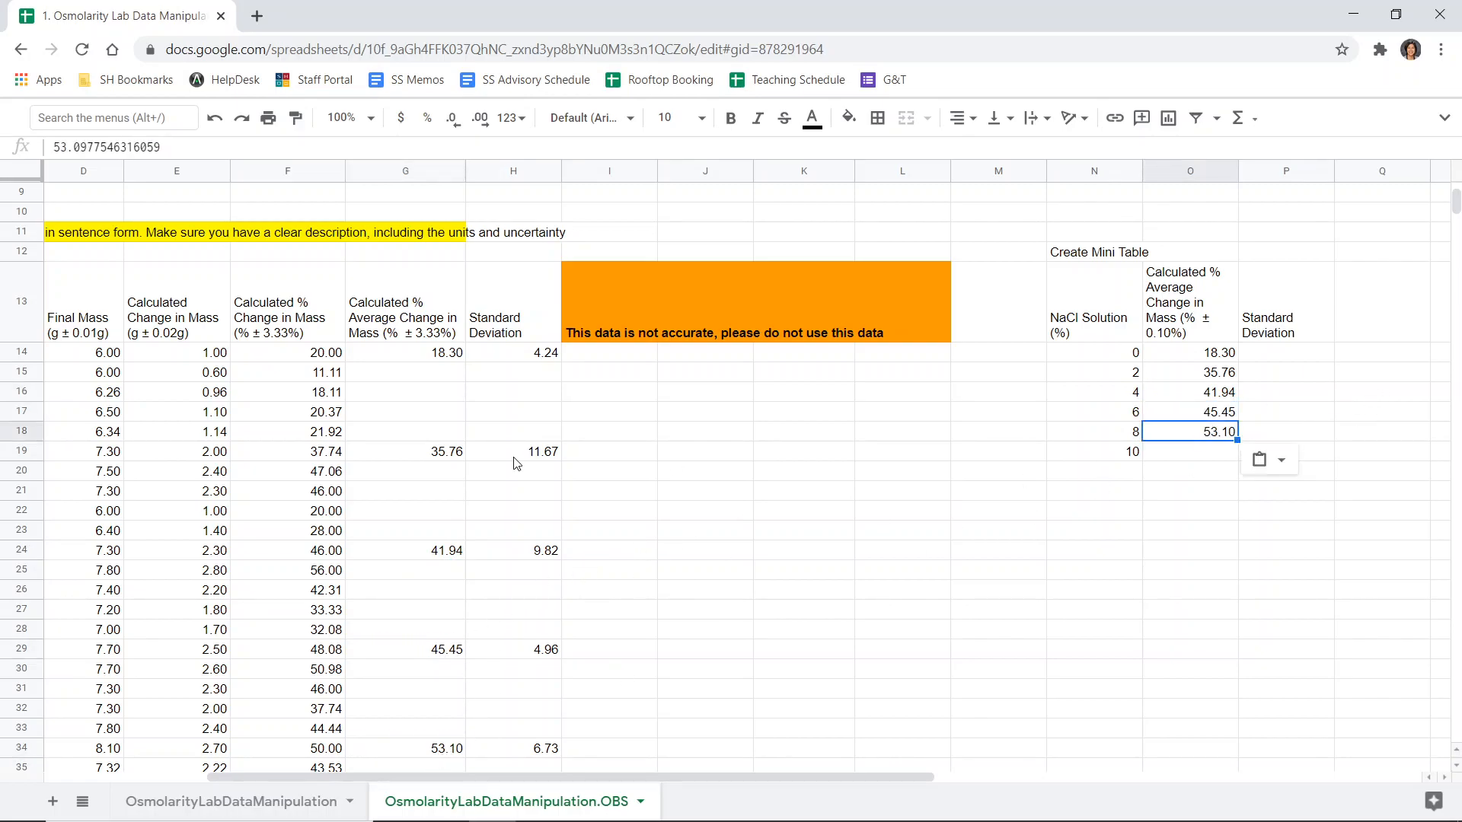
{"action": "scroll", "coordinate": [390, 541], "scroll_direction": "down", "scroll_amount": 3}
{"action": "left_click", "coordinate": [412, 695]}
{"action": "key", "text": "ctrl+c"}
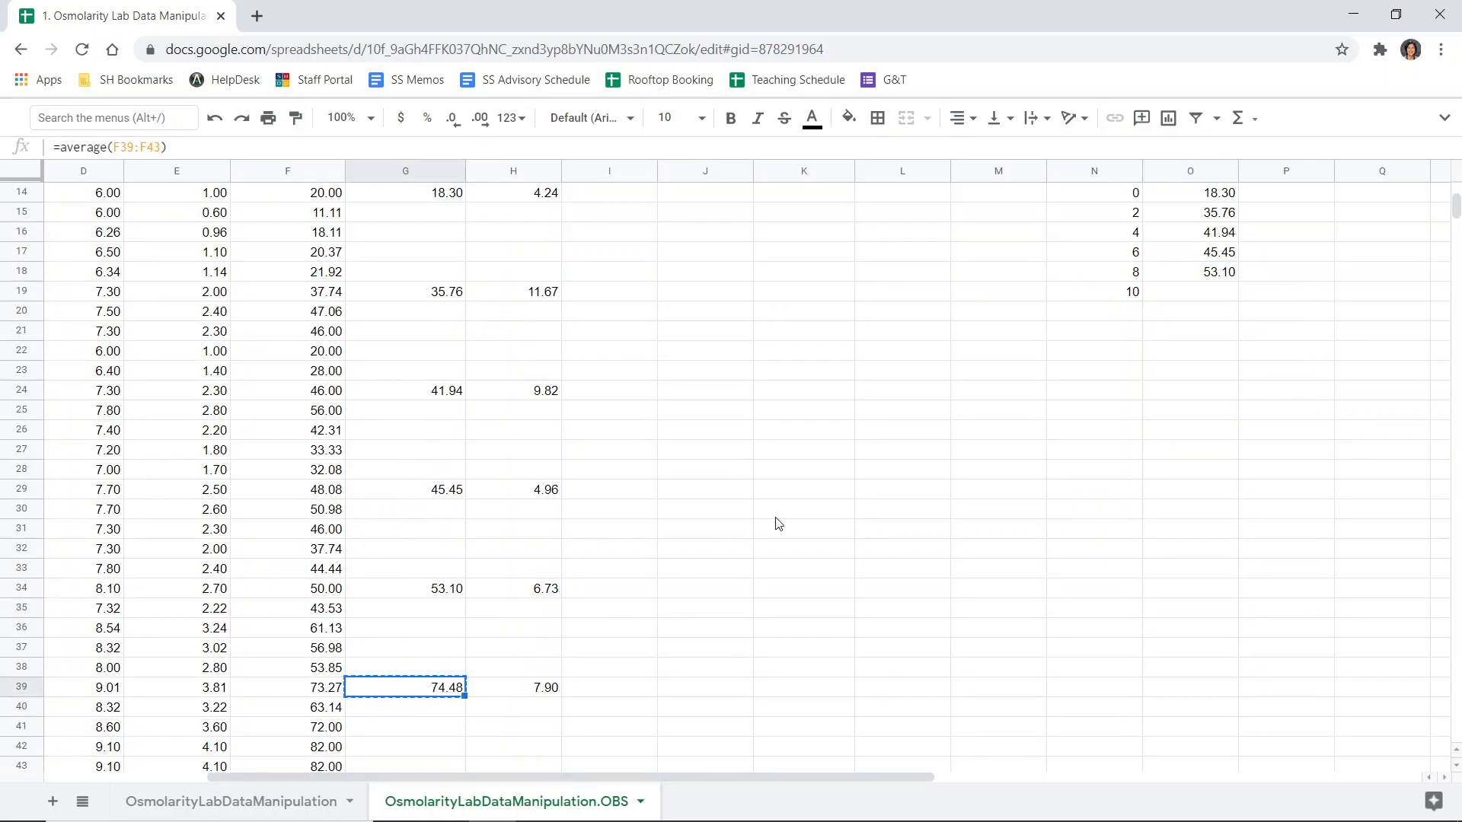
{"action": "left_click", "coordinate": [1185, 299]}
{"action": "key", "text": "ctrl+shift+v"}
- Paste the 0%, 2% and 4% standard deviations as values into the mini table's Standard Deviation column
{"action": "scroll", "coordinate": [751, 342], "scroll_direction": "up", "scroll_amount": 3}
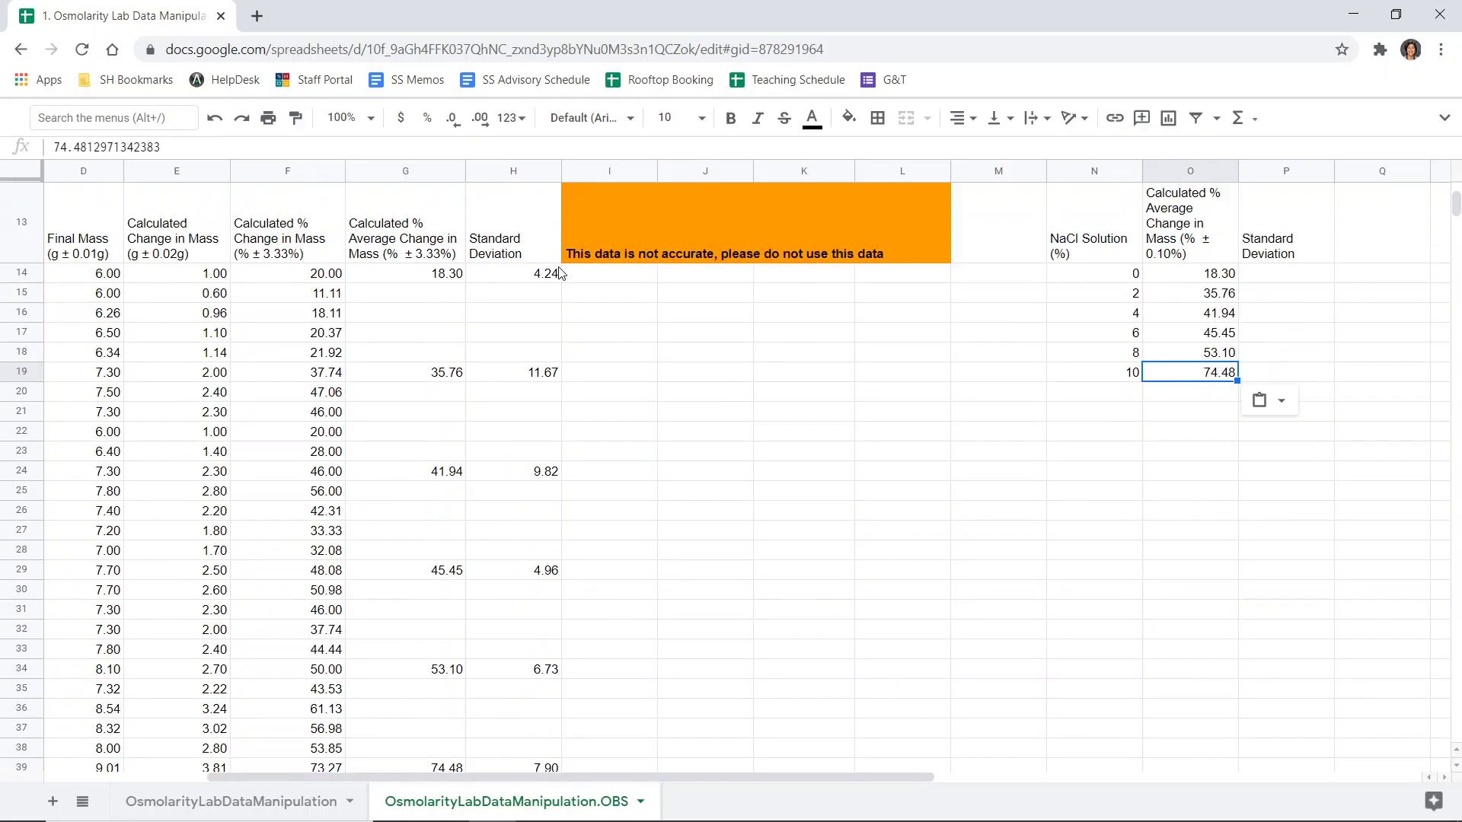
{"action": "left_click", "coordinate": [547, 358]}
{"action": "key", "text": "ctrl+c"}
{"action": "left_click", "coordinate": [1287, 358]}
{"action": "key", "text": "ctrl+v"}
{"action": "key", "text": "ctrl+z"}
{"action": "key", "text": "ctrl+shift+v"}
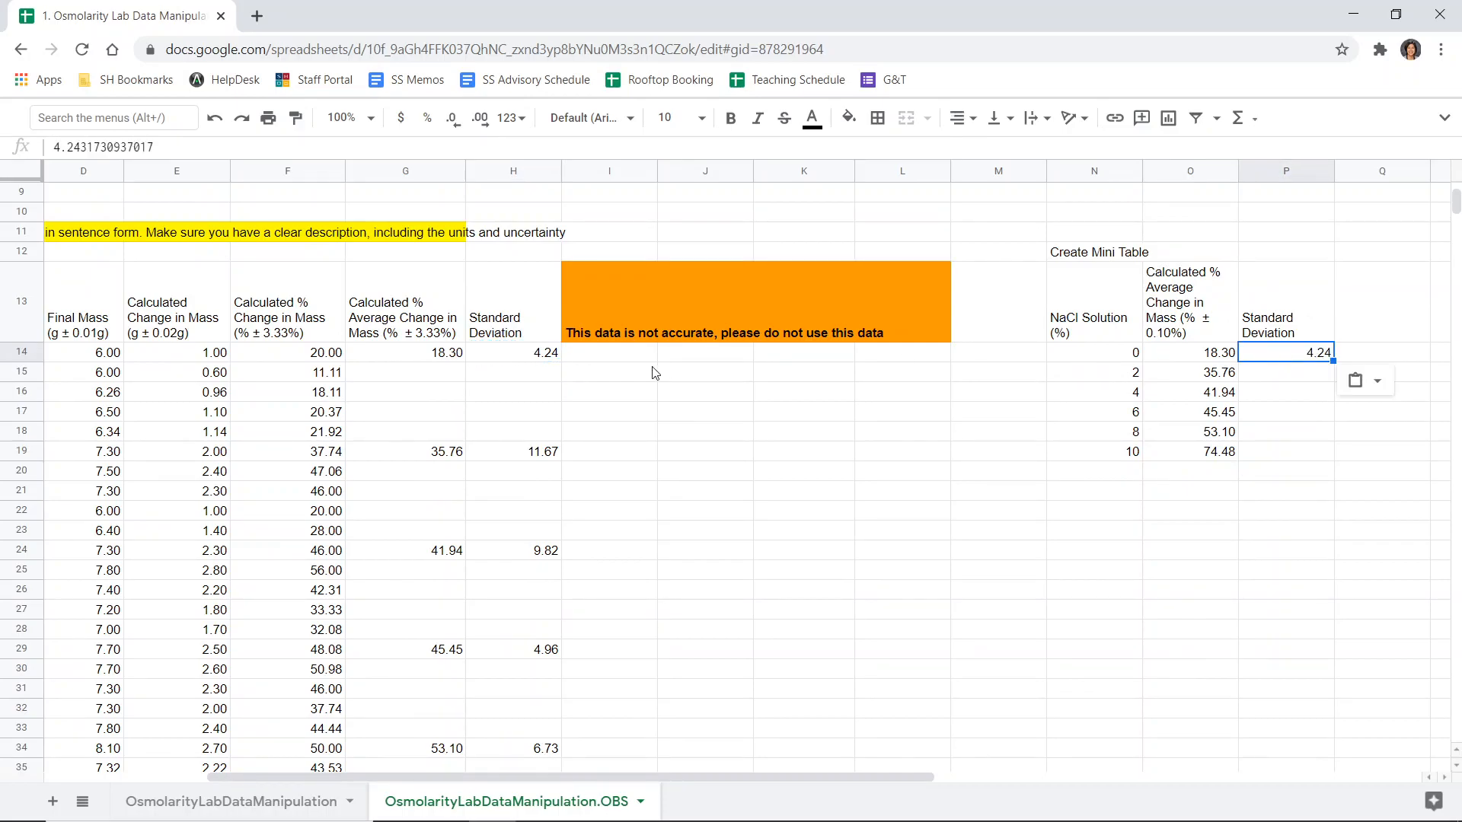
{"action": "left_click", "coordinate": [552, 456]}
{"action": "key", "text": "ctrl+c"}
{"action": "left_click", "coordinate": [1307, 373]}
{"action": "key", "text": "ctrl+shift+v"}
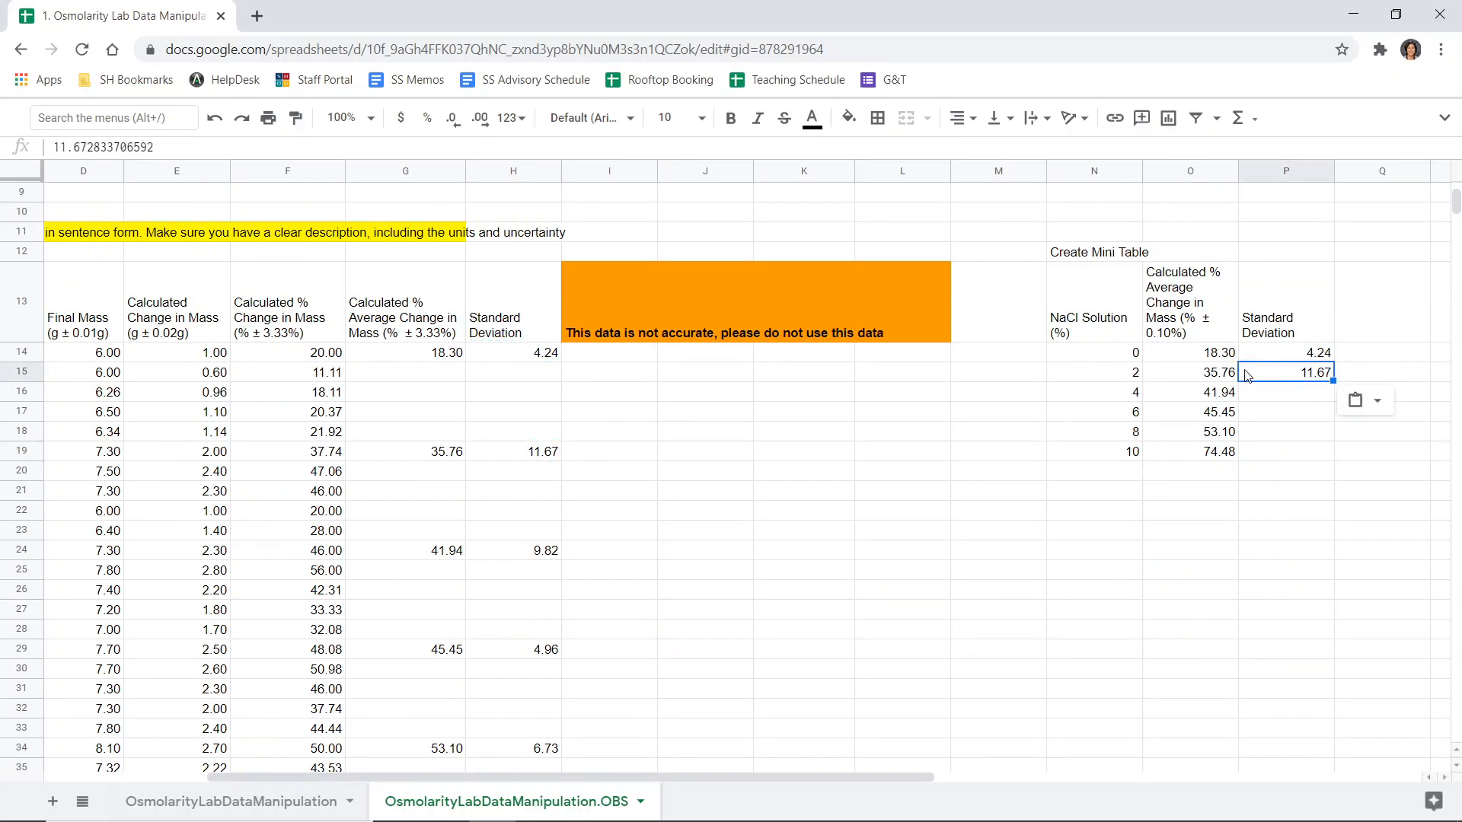
{"action": "left_click", "coordinate": [545, 553]}
{"action": "key", "text": "ctrl+c"}
{"action": "left_click", "coordinate": [1311, 394]}
{"action": "key", "text": "ctrl+shift+v"}
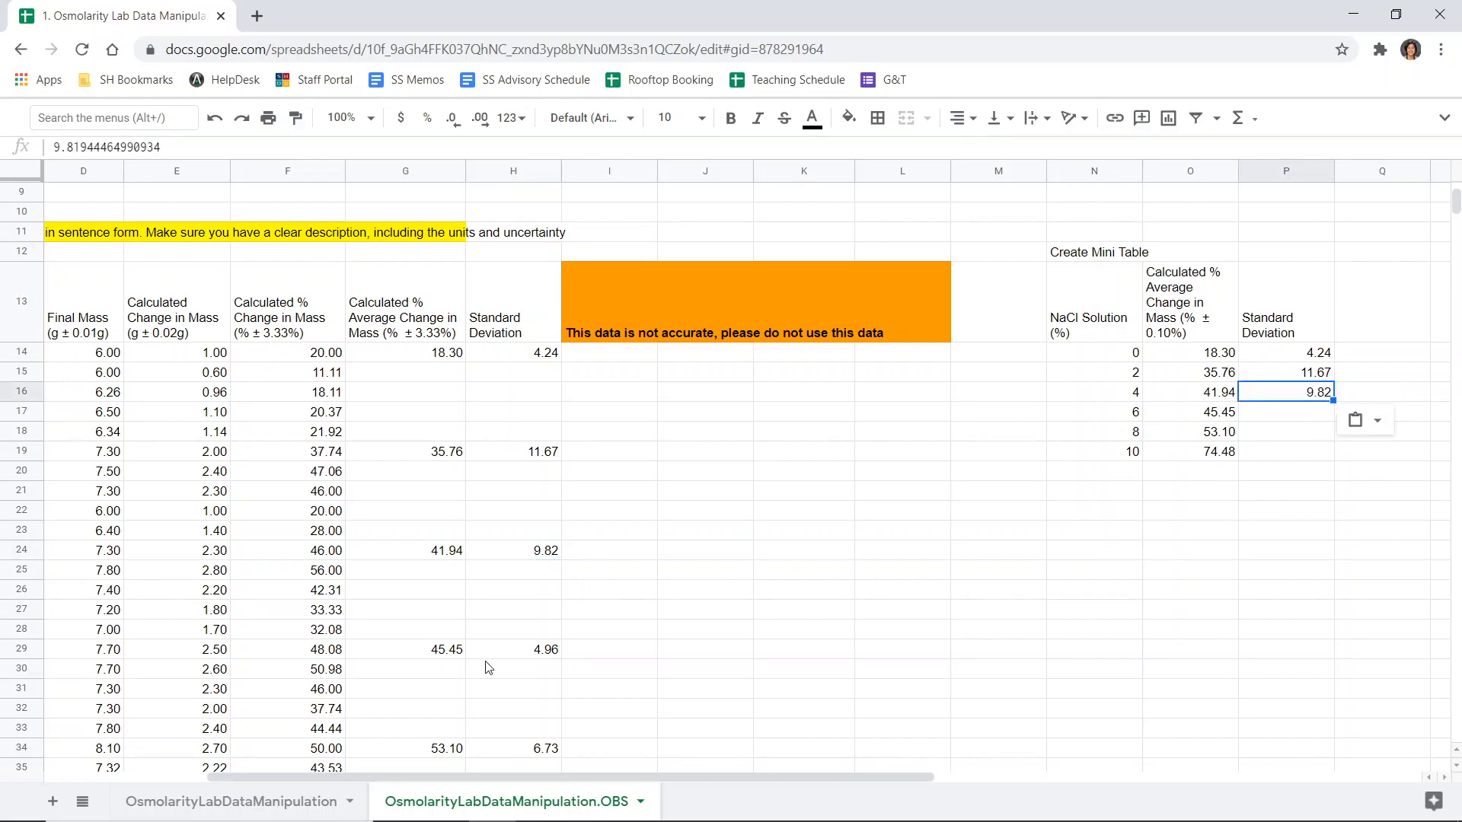
- Paste the 6%, 8% and 10% standard deviations as values into the mini table's Standard Deviation column
{"action": "left_click", "coordinate": [537, 652]}
{"action": "key", "text": "ctrl+c"}
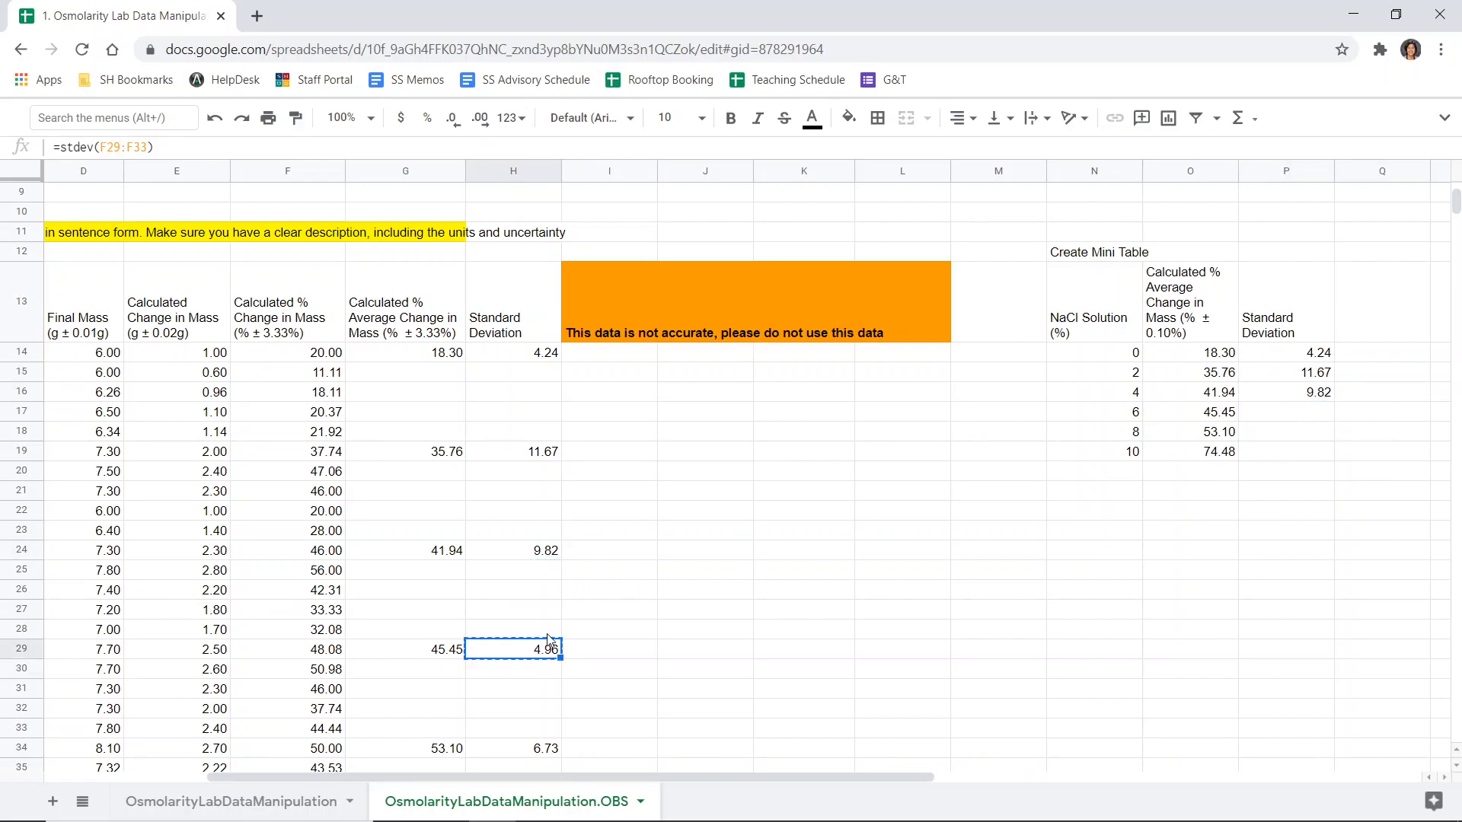
{"action": "left_click", "coordinate": [1308, 418]}
{"action": "key", "text": "ctrl+shift+v"}
{"action": "scroll", "coordinate": [636, 539], "scroll_direction": "down", "scroll_amount": 2}
{"action": "left_click", "coordinate": [541, 675]}
{"action": "key", "text": "ctrl+c"}
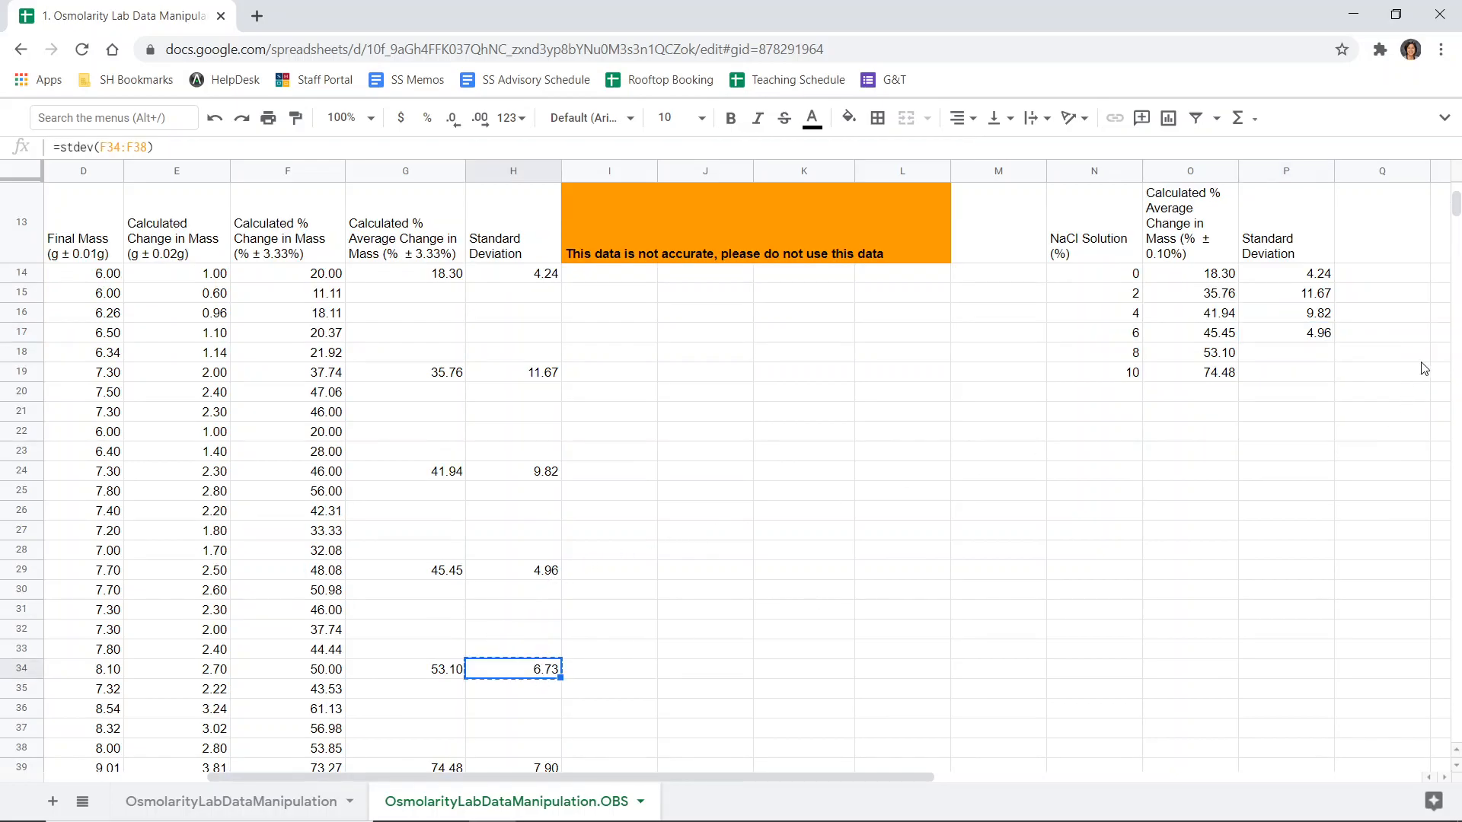
{"action": "left_click", "coordinate": [1285, 354]}
{"action": "key", "text": "ctrl+shift+v"}
{"action": "scroll", "coordinate": [847, 498], "scroll_direction": "down", "scroll_amount": 1}
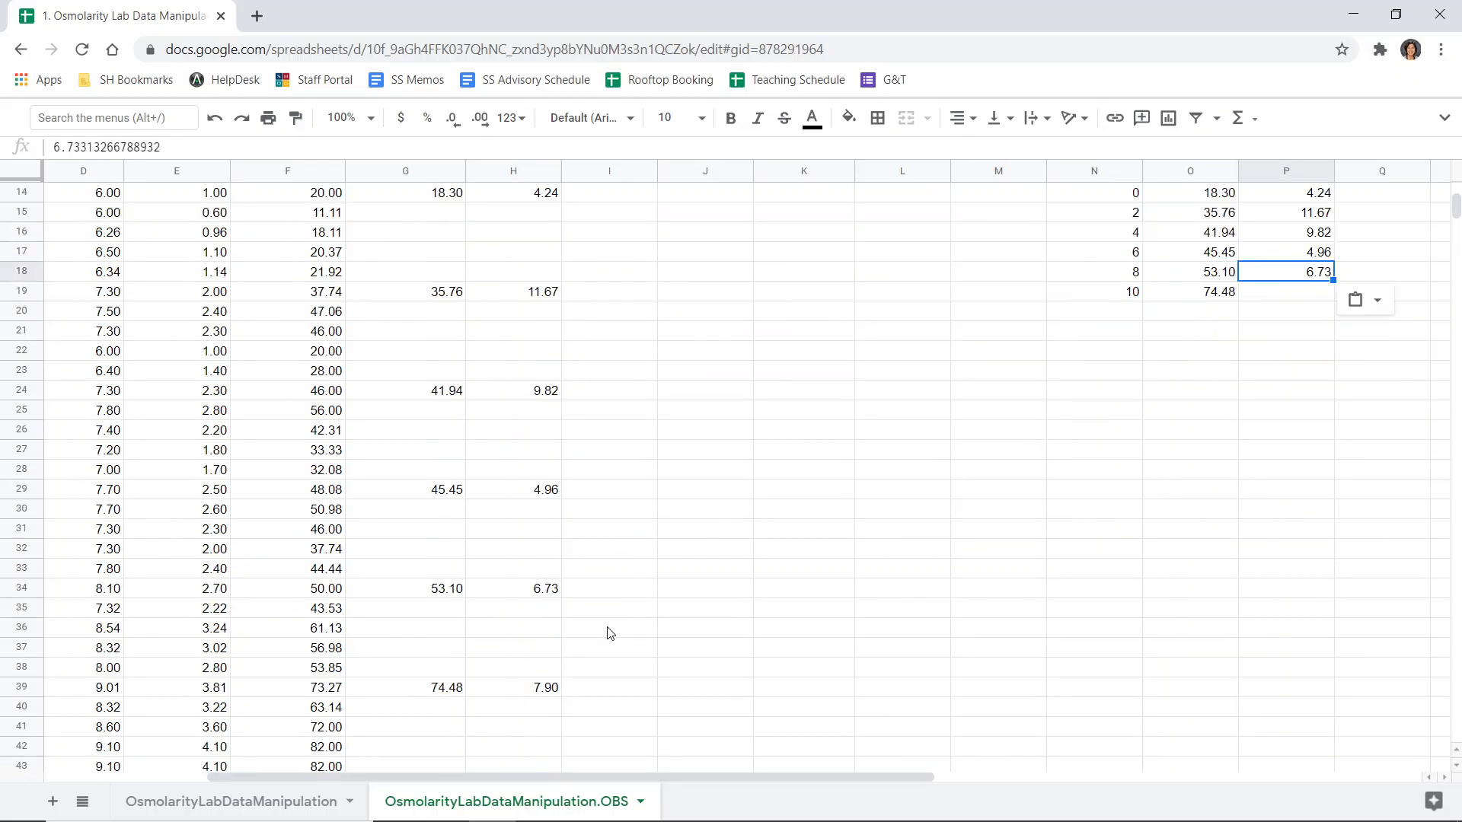
{"action": "left_click", "coordinate": [545, 687]}
{"action": "key", "text": "ctrl+c"}
{"action": "left_click", "coordinate": [1295, 297]}
{"action": "key", "text": "ctrl+shift+v"}
- Copy the whole mini table and paste it into the Logger Pro data set
{"action": "left_click", "coordinate": [1061, 418]}
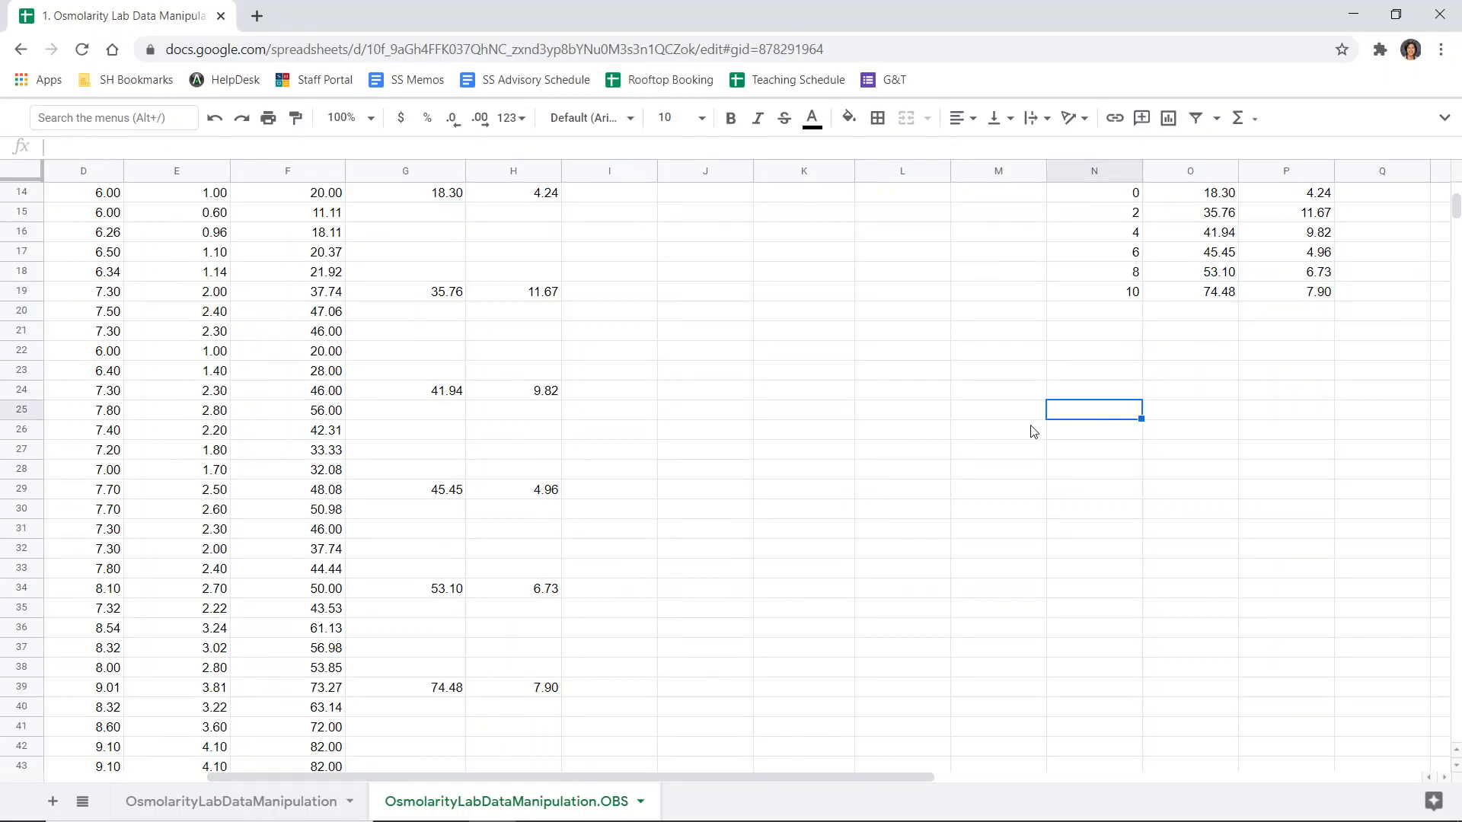
{"action": "scroll", "coordinate": [1089, 449], "scroll_direction": "up", "scroll_amount": 5}
{"action": "left_click_drag", "start_coordinate": [1119, 558], "coordinate": [1318, 659]}
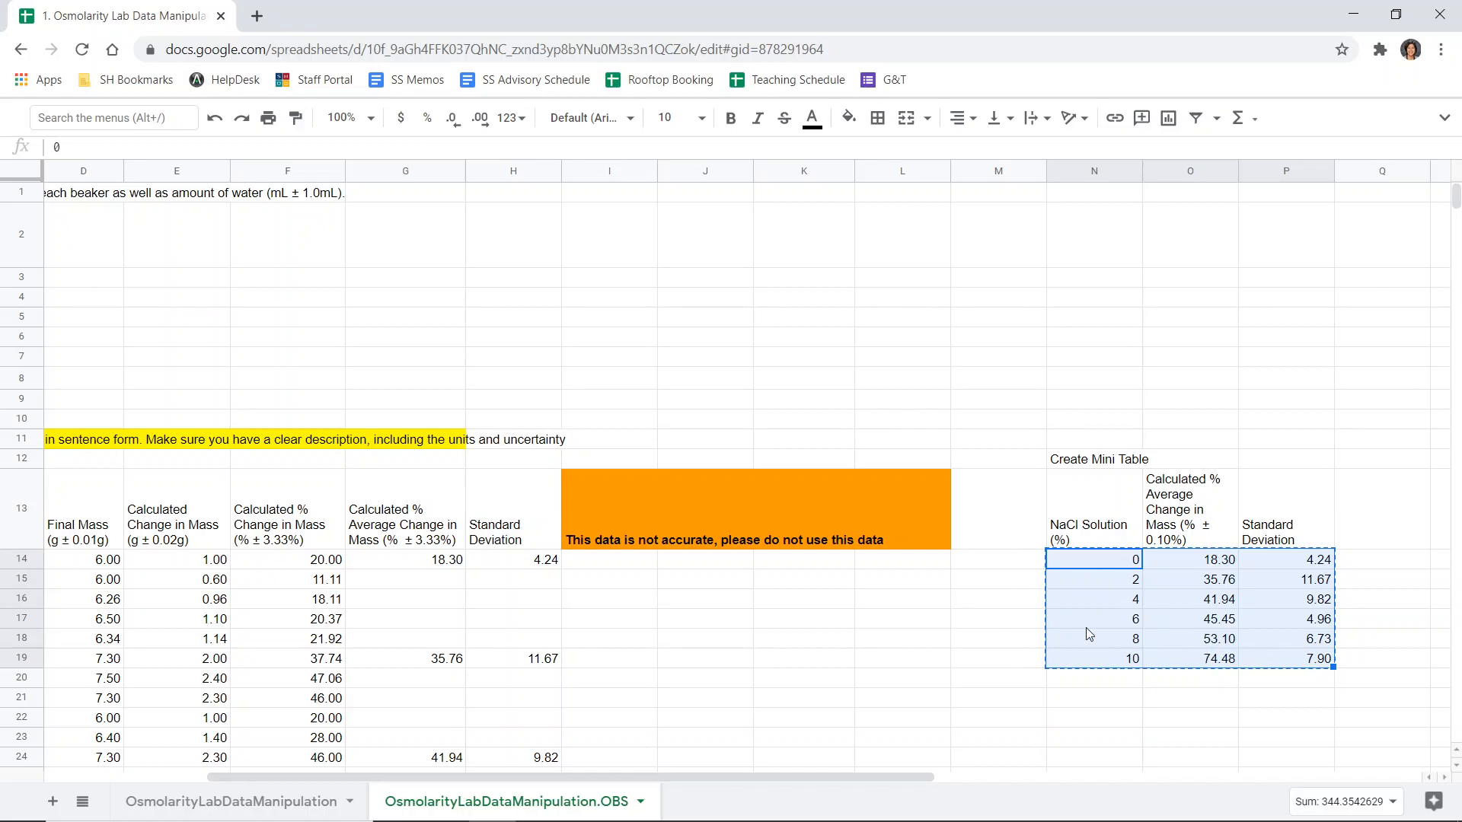
{"action": "left_click_drag", "start_coordinate": [777, 786], "coordinate": [889, 705]}
{"action": "key", "text": "alt+Tab"}
{"action": "key", "text": "alt+Tab"}
{"action": "key", "text": "alt+Tab"}
{"action": "key", "text": "alt+Tab"}
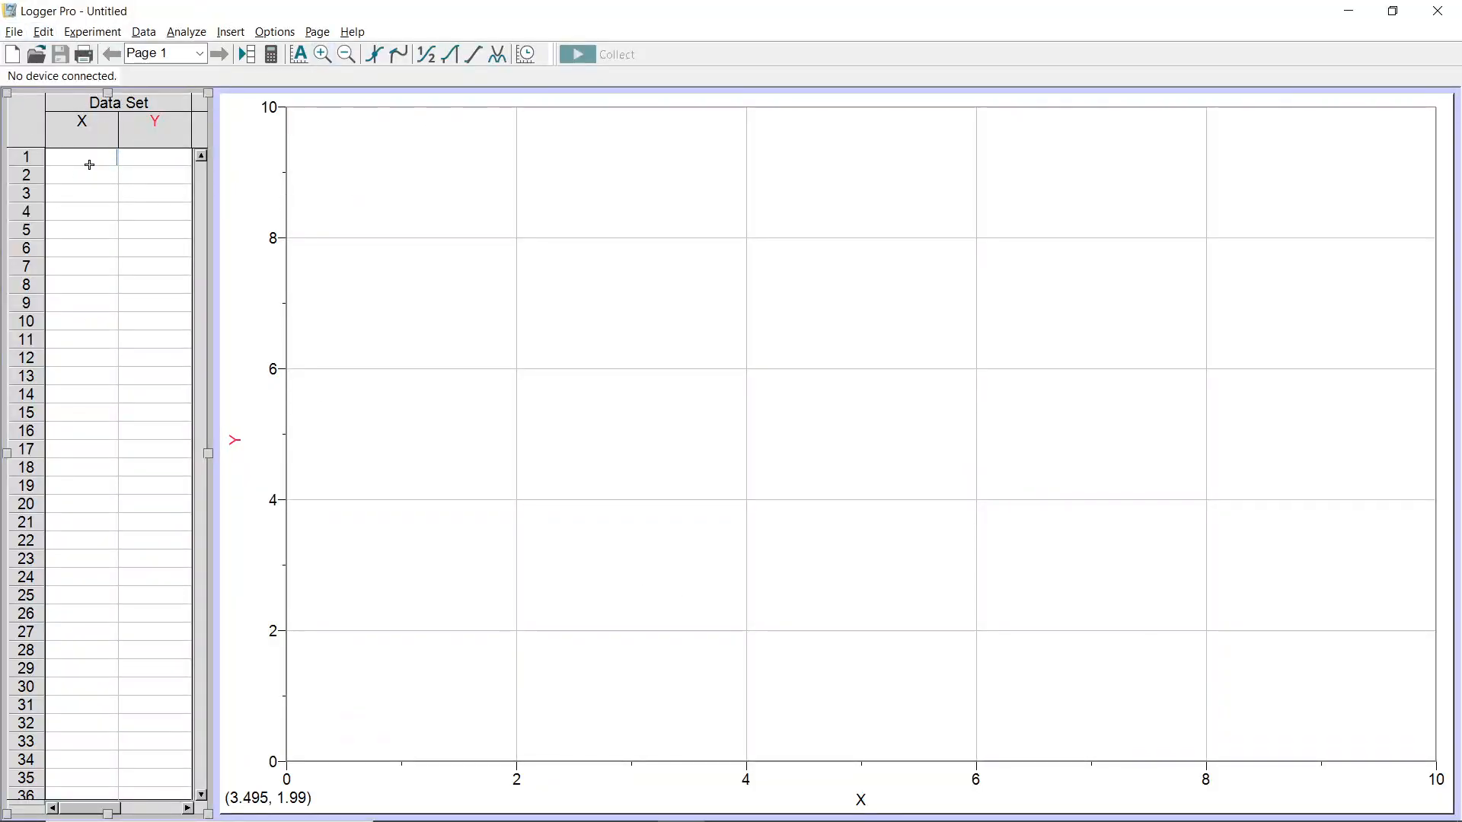
{"action": "key", "text": "ctrl+v"}
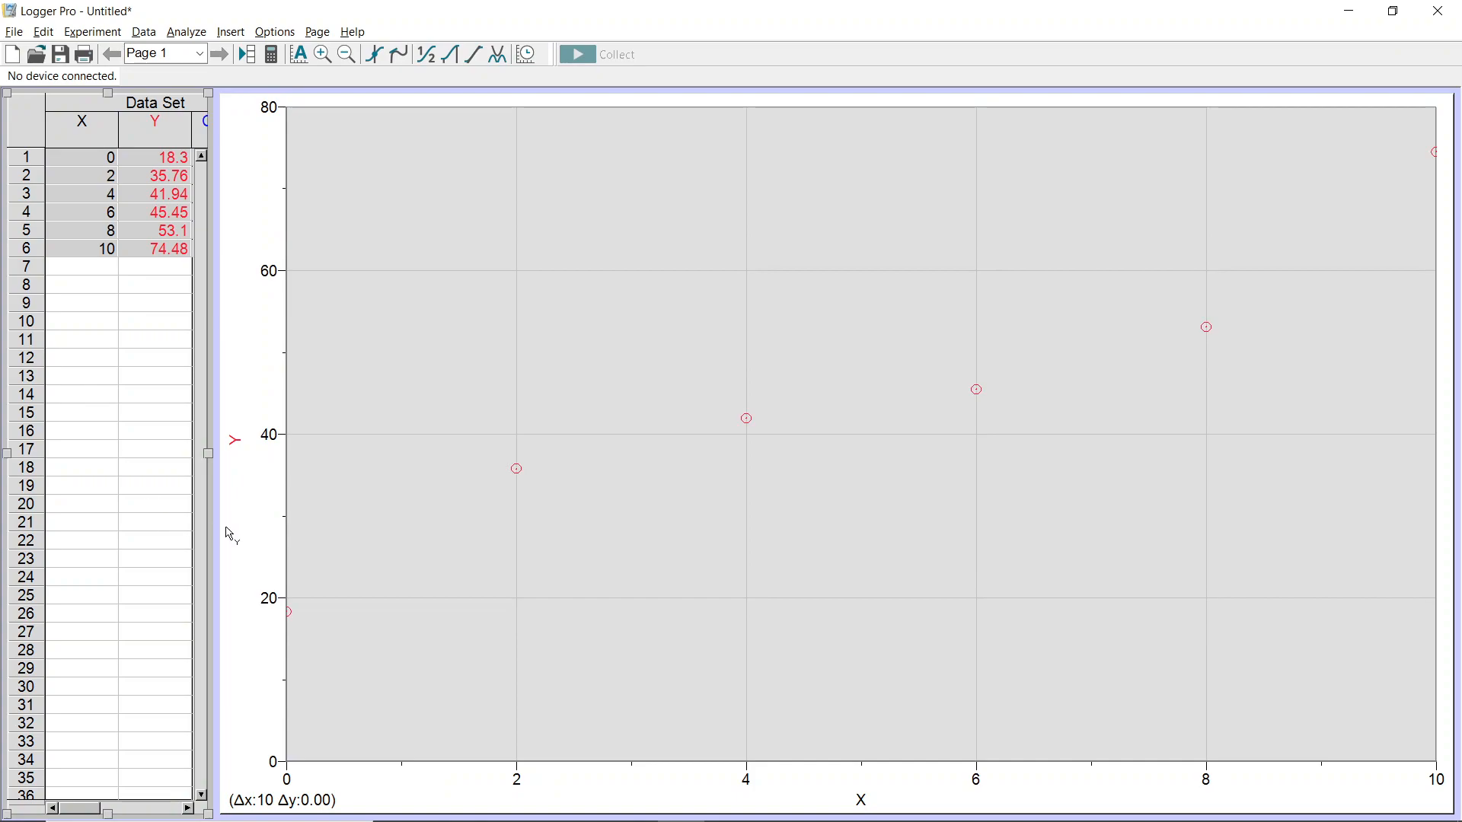
- Resize the data table pane wider so the third column of pasted data is shown beside the graph
{"action": "left_click_drag", "start_coordinate": [219, 451], "coordinate": [355, 451]}
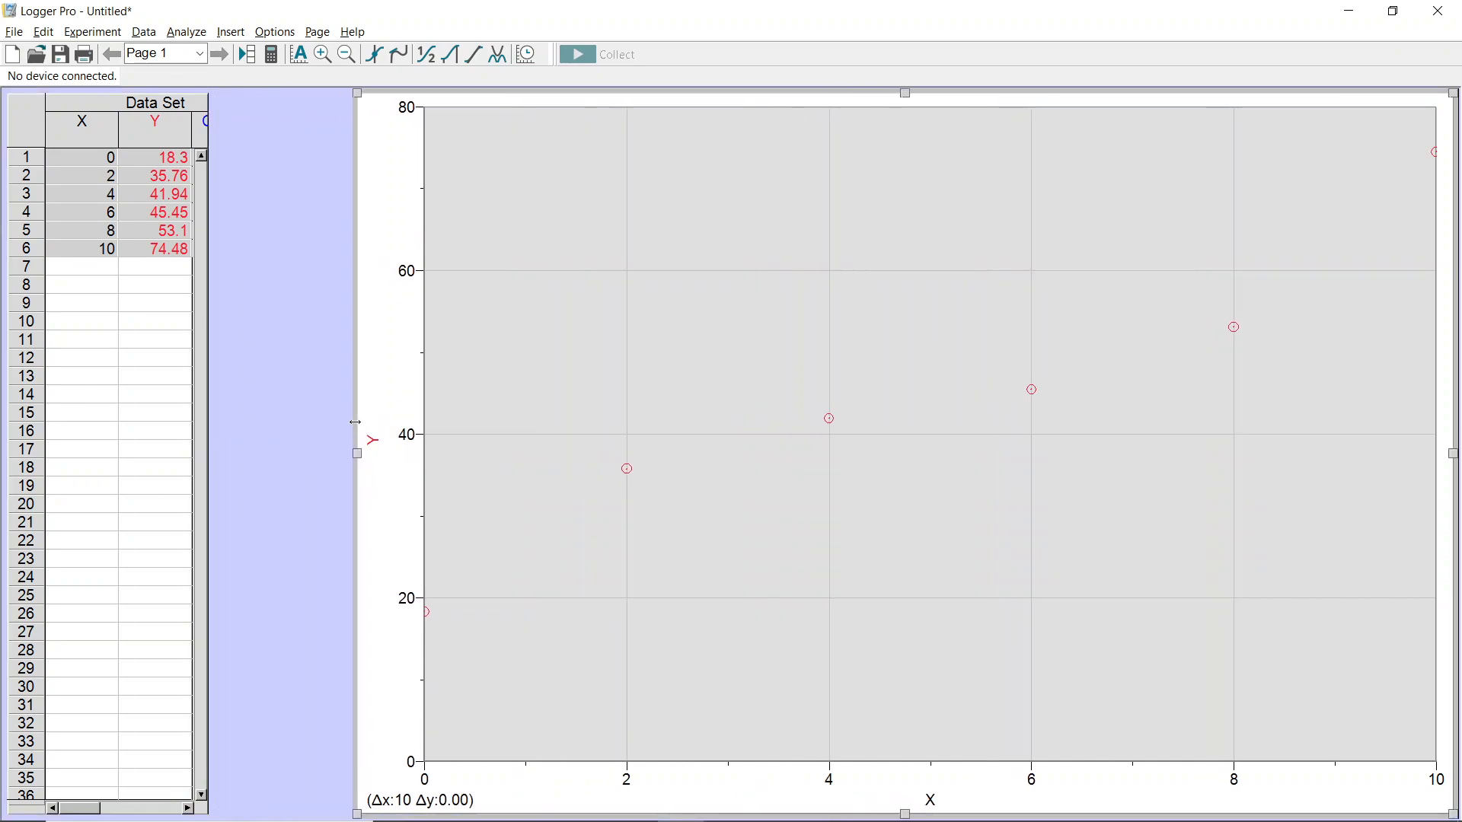
{"action": "left_click", "coordinate": [207, 462]}
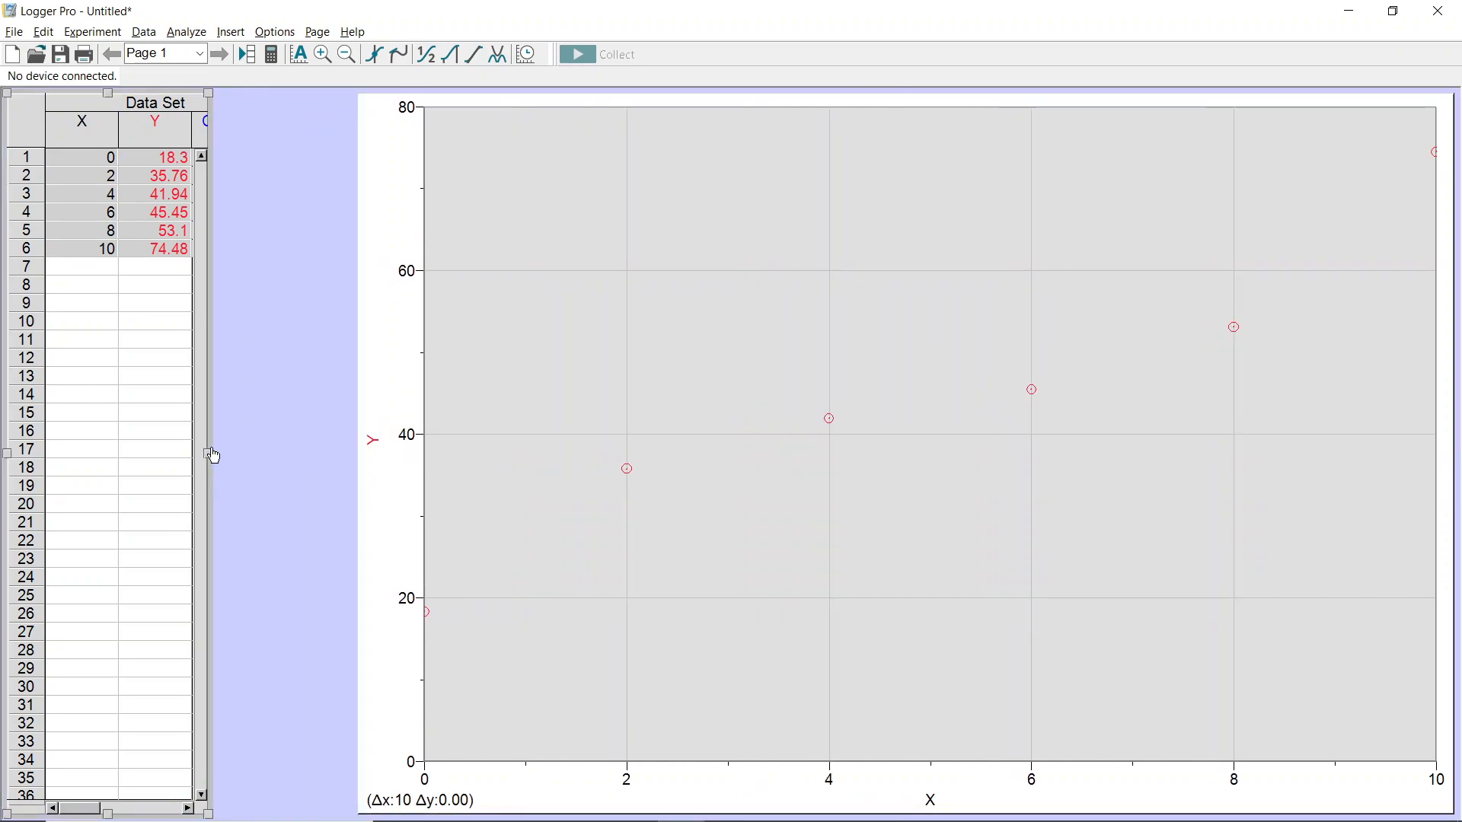
{"action": "left_click_drag", "start_coordinate": [211, 457], "coordinate": [367, 457]}
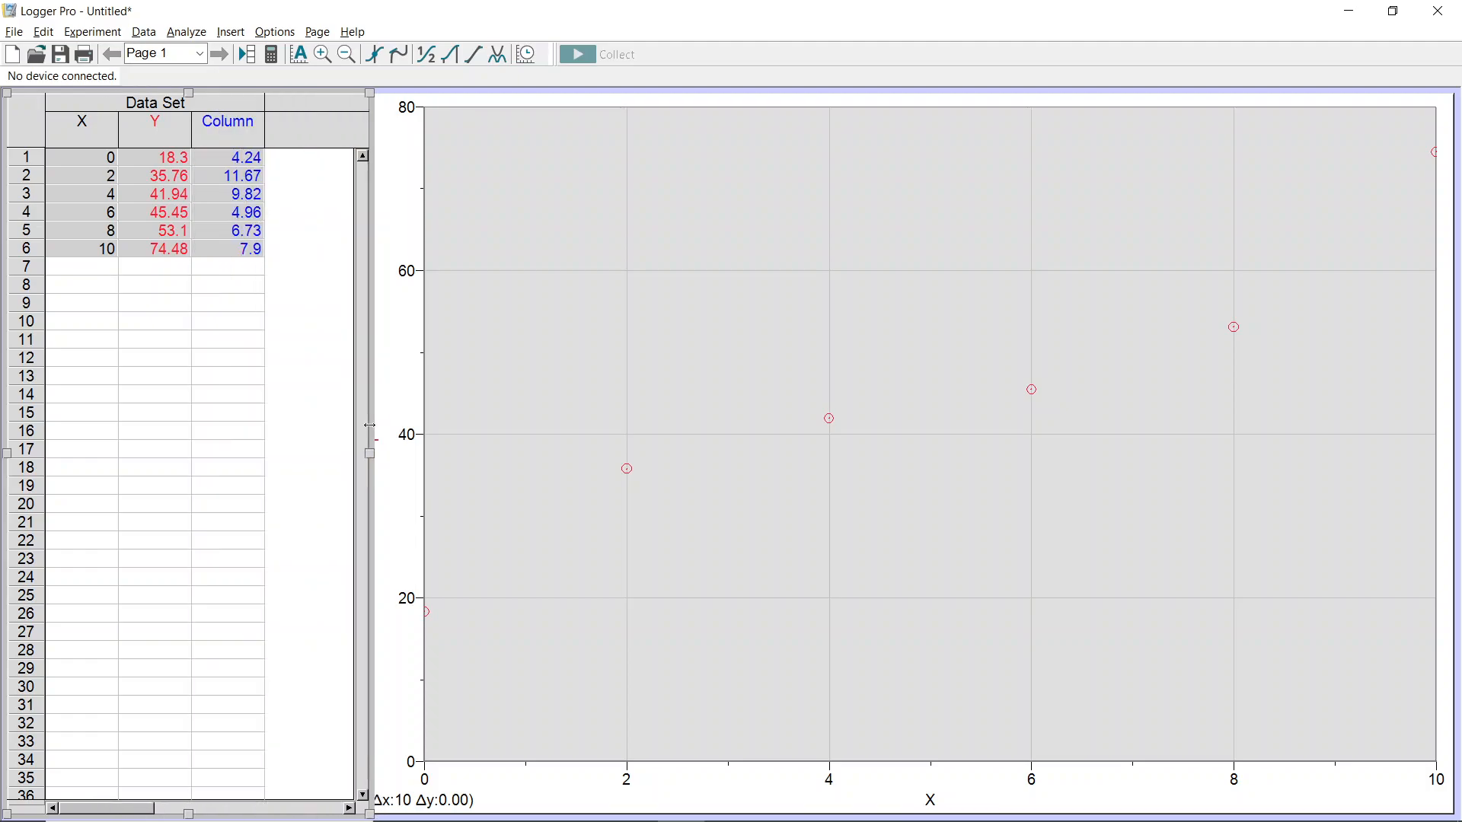
- Define the X column as NaCl Solution with short name NaCl % and units %, showing 2 decimal places
{"action": "double_click", "coordinate": [108, 138]}
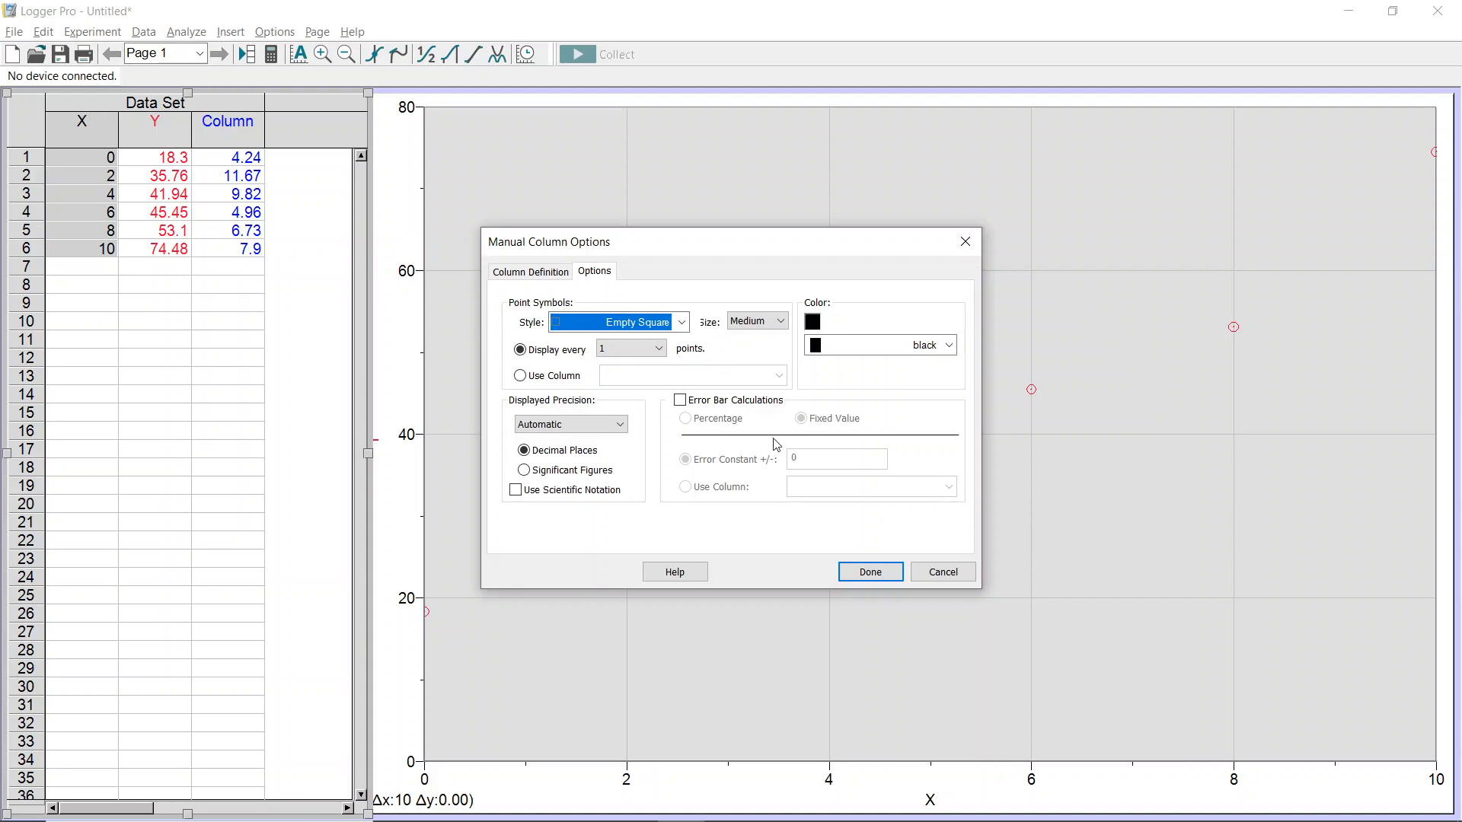
{"action": "left_click", "coordinate": [515, 273]}
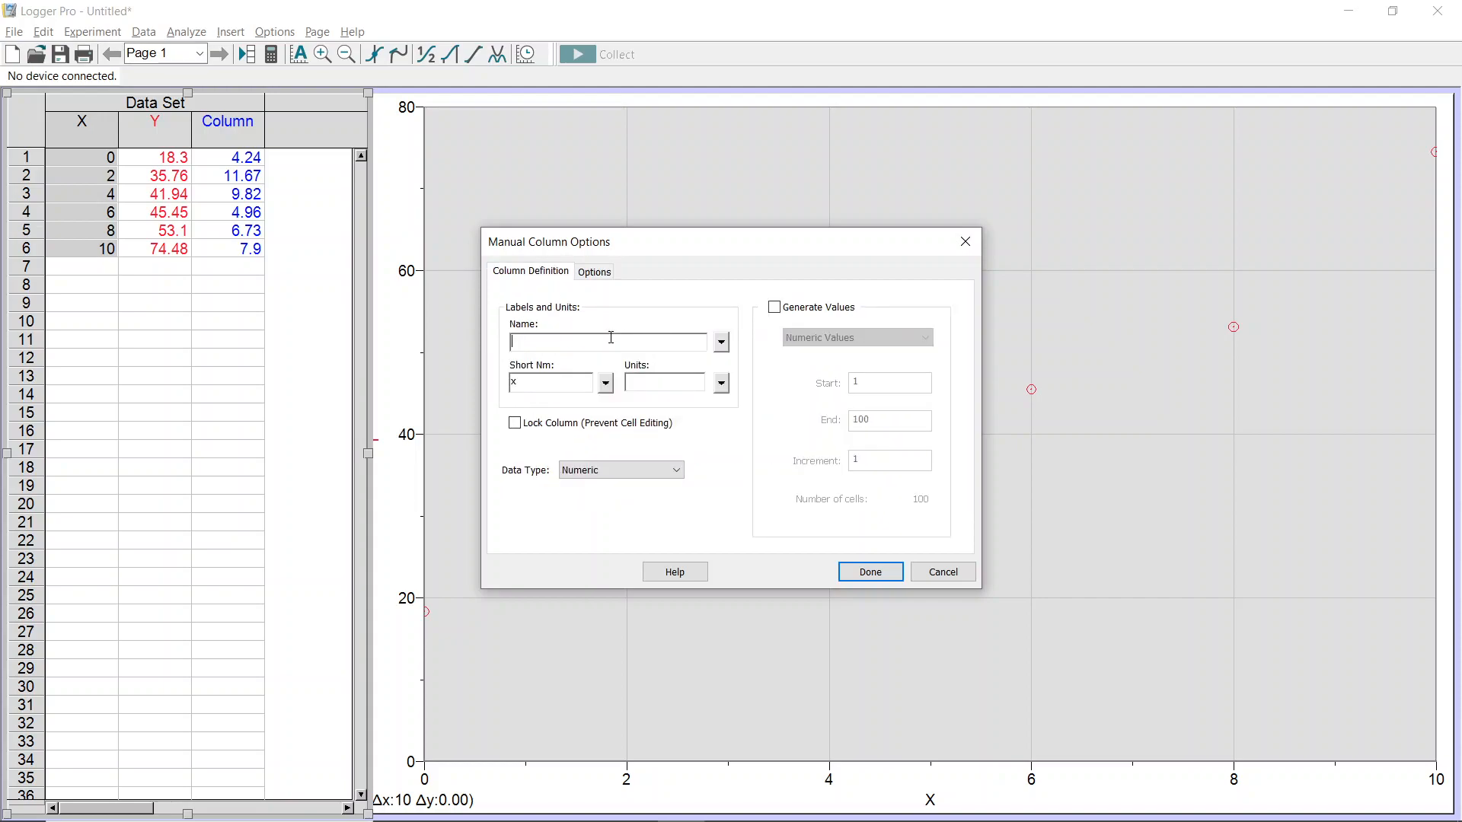
{"action": "type", "text": "N"}
{"action": "key", "text": "BackSpace"}
{"action": "type", "text": "NaCl Solution"}
{"action": "left_click", "coordinate": [606, 276]}
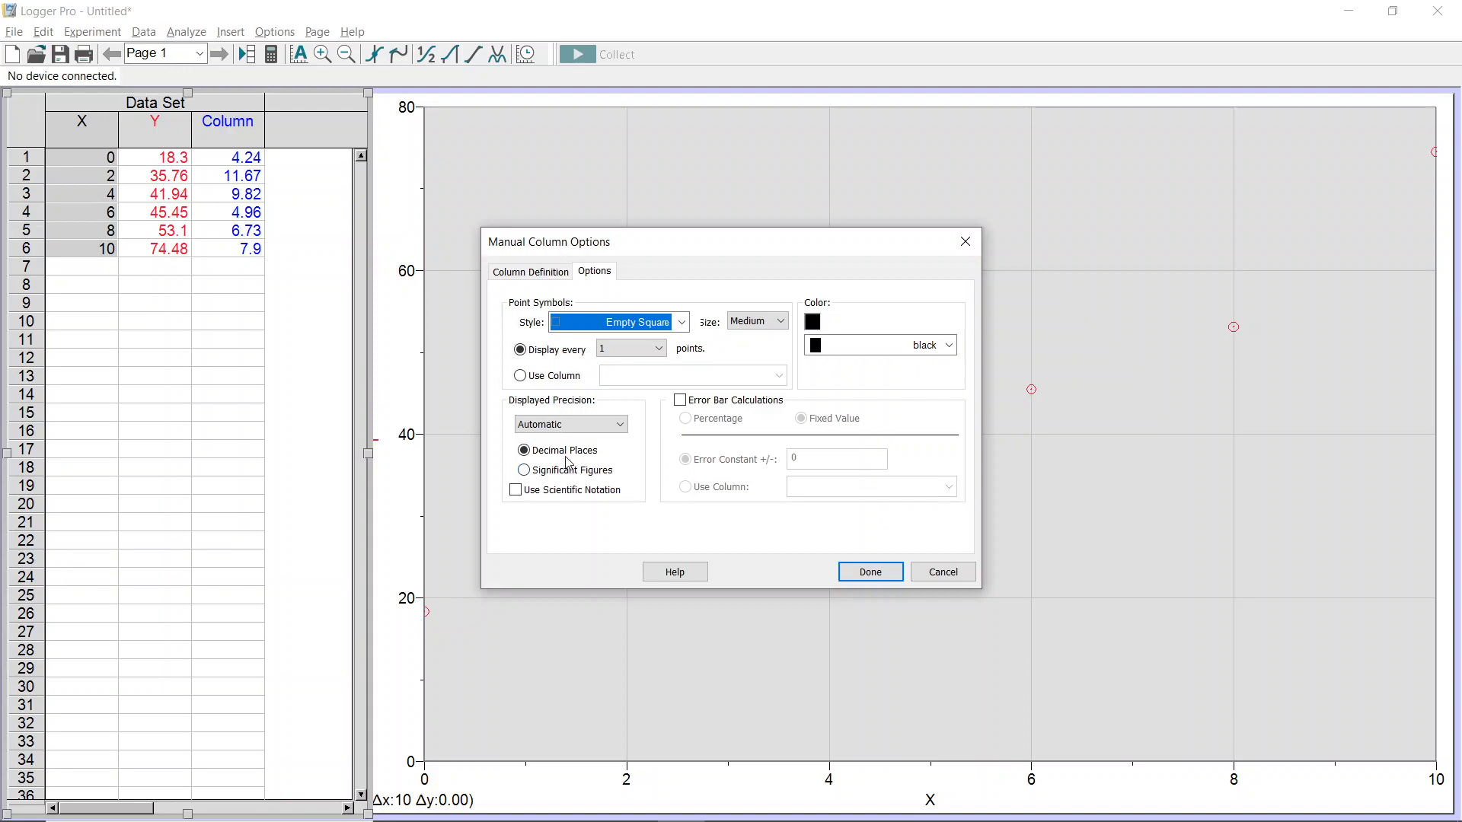
{"action": "left_click", "coordinate": [566, 426]}
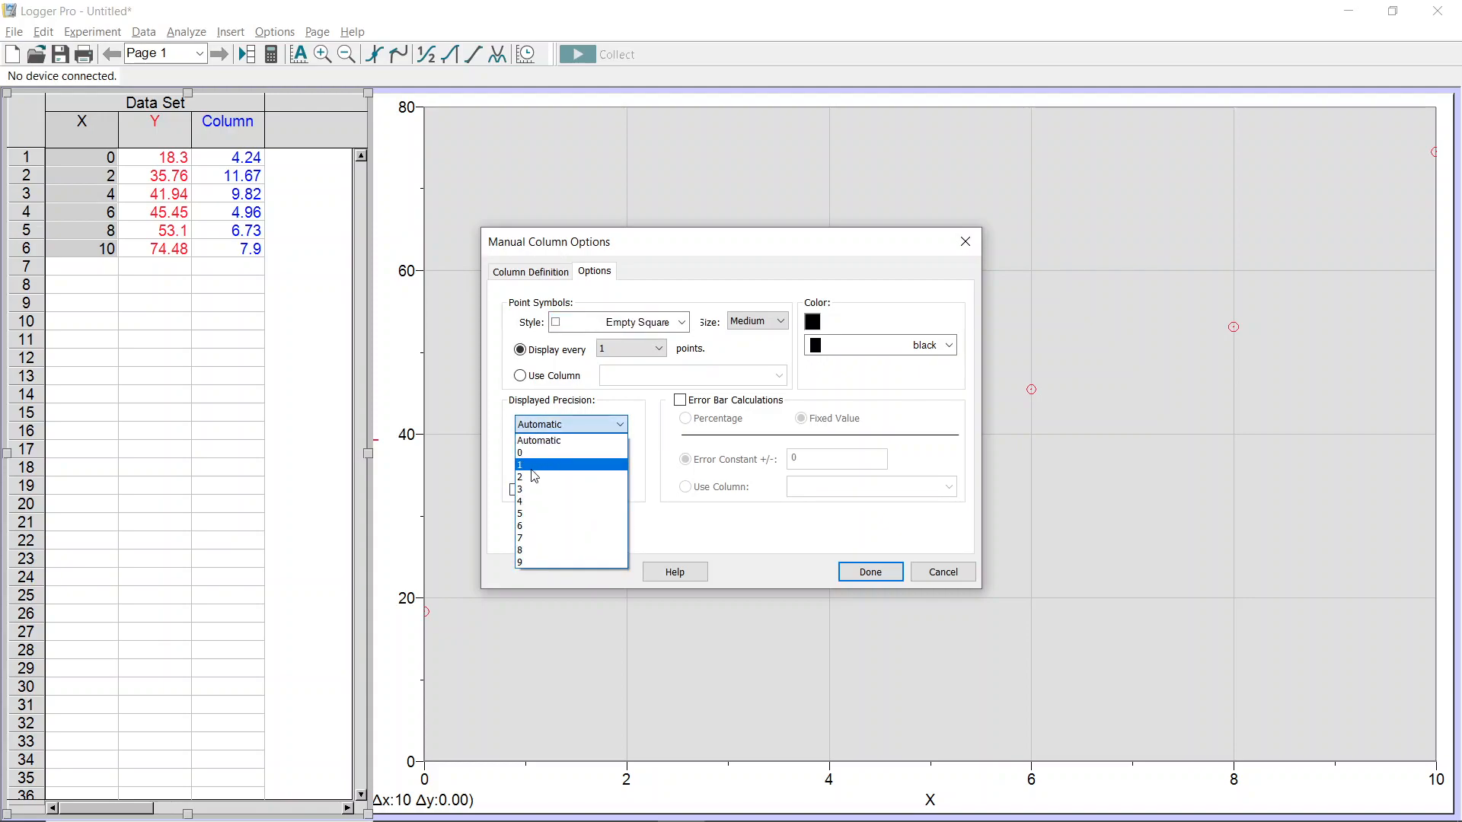
{"action": "left_click", "coordinate": [535, 477]}
{"action": "left_click", "coordinate": [871, 572]}
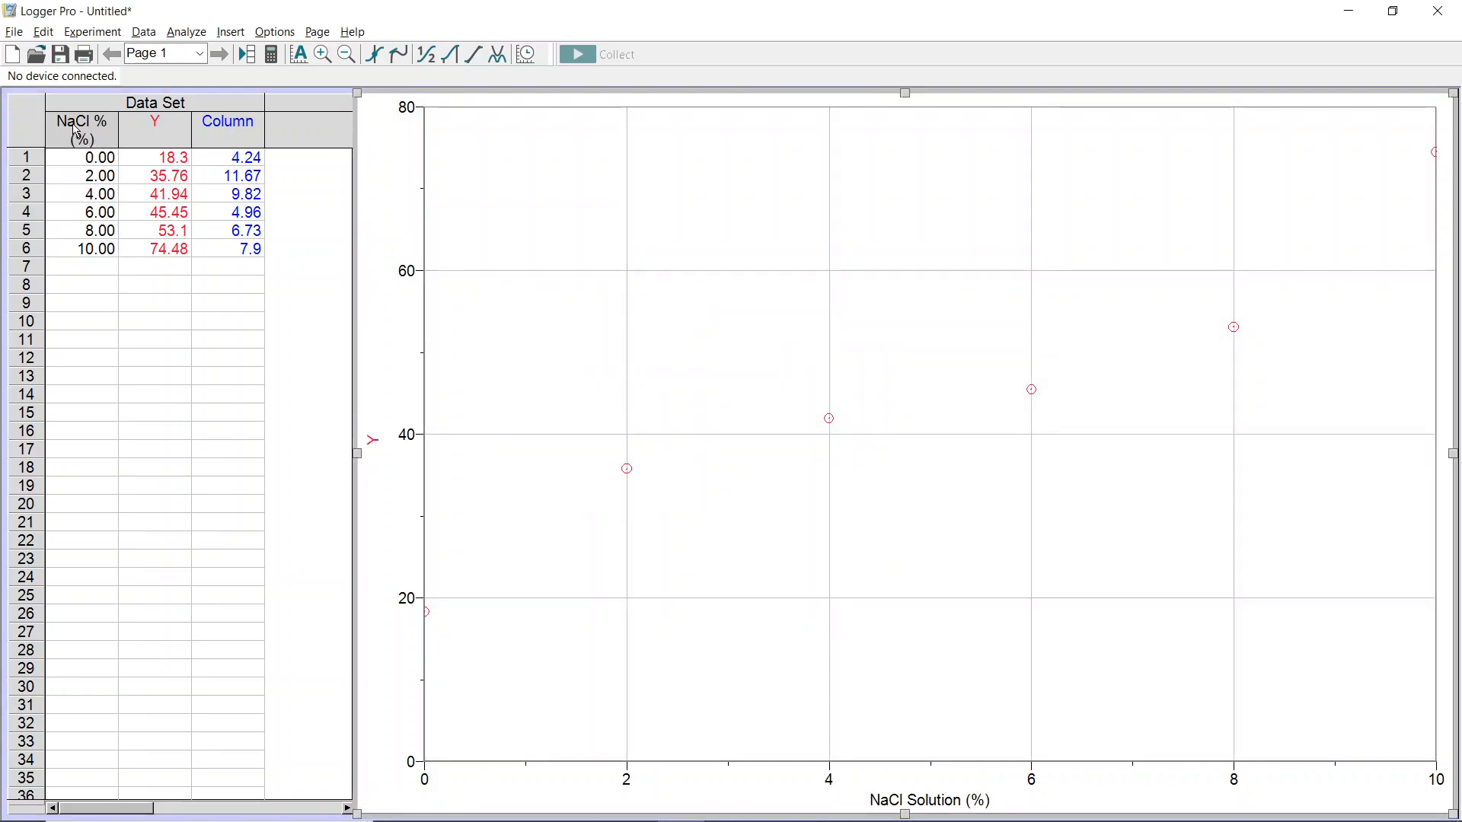
- Name the Y column Calculated Average Percent Change in Mass, short name % Change, units %, with 2 decimal places
{"action": "left_click", "coordinate": [77, 134]}
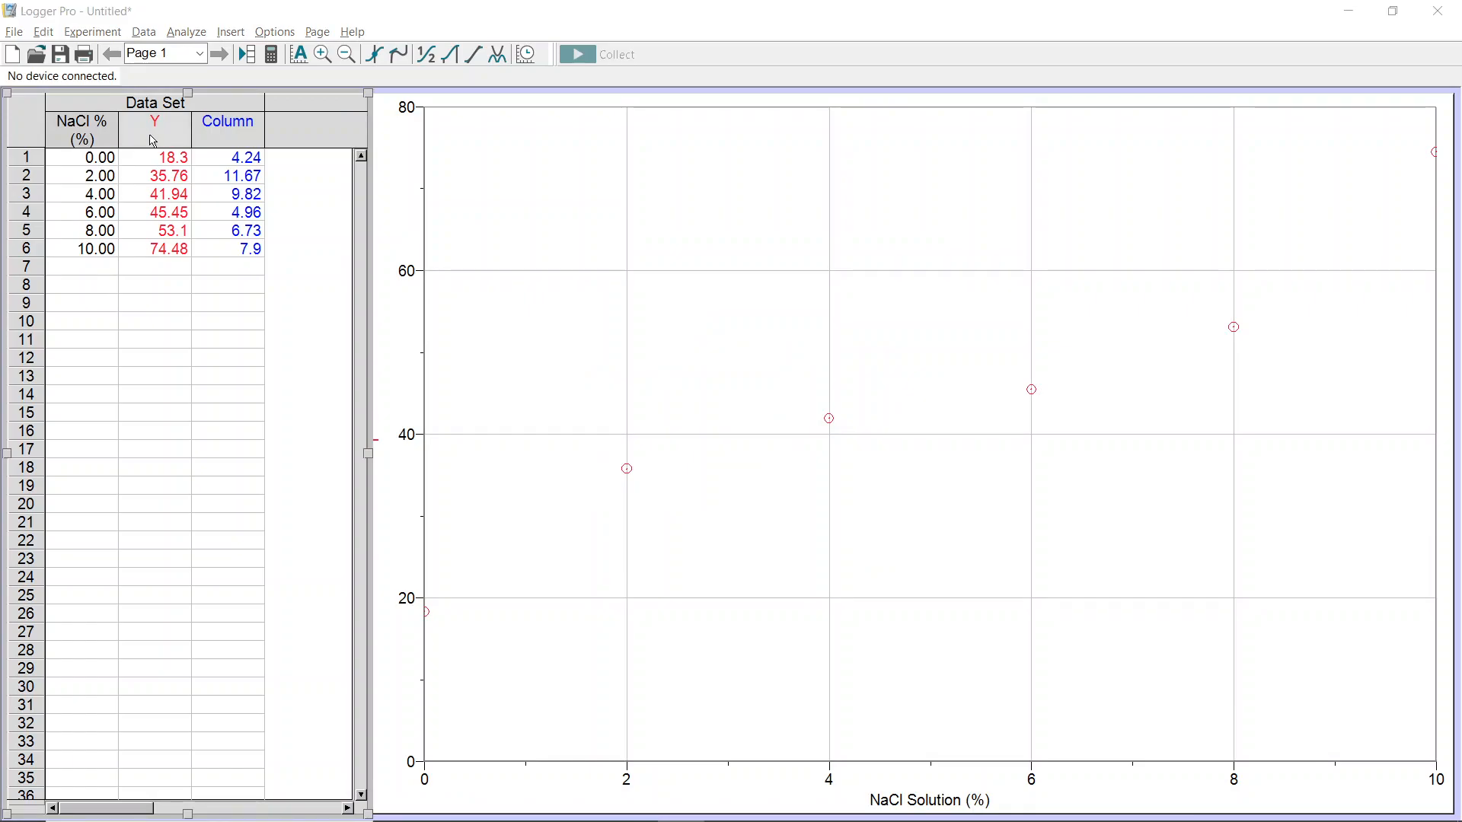
{"action": "double_click", "coordinate": [153, 141]}
{"action": "left_click", "coordinate": [531, 273]}
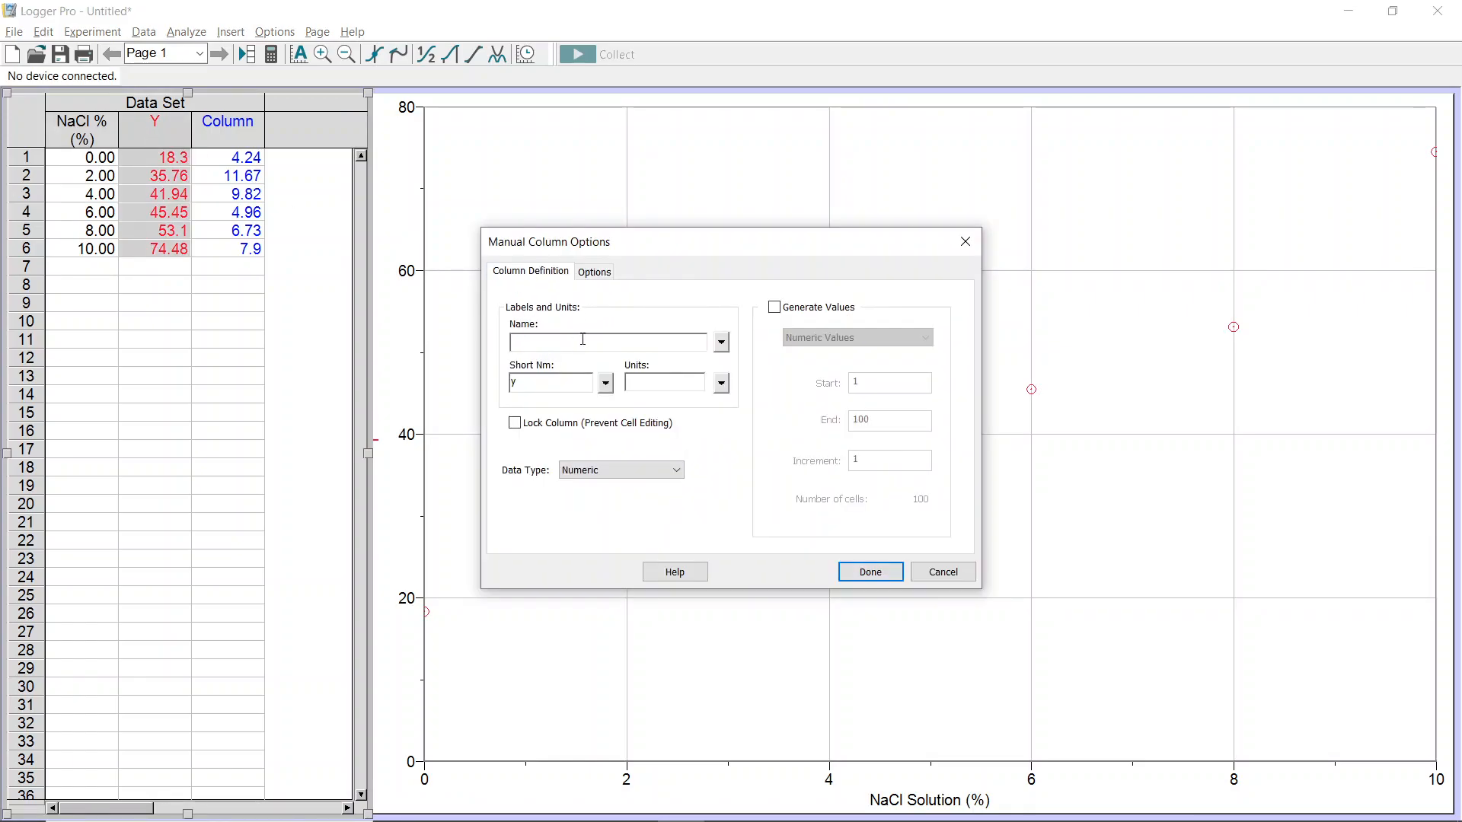
{"action": "type", "text": "Calculated Average"}
{"action": "type", "text": "Percent Change in Mass"}
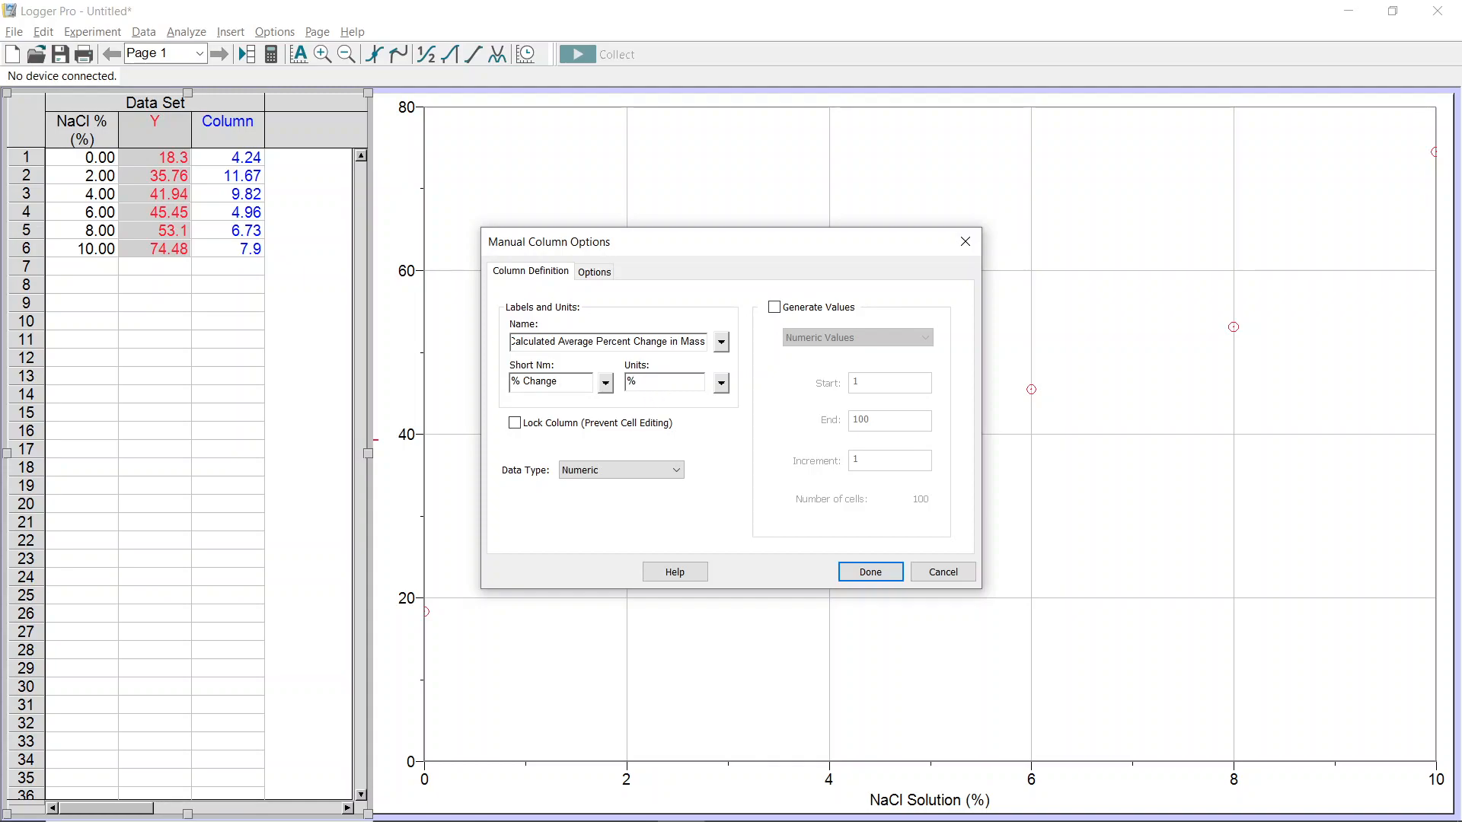
{"action": "left_click", "coordinate": [595, 273]}
{"action": "left_click", "coordinate": [539, 472]}
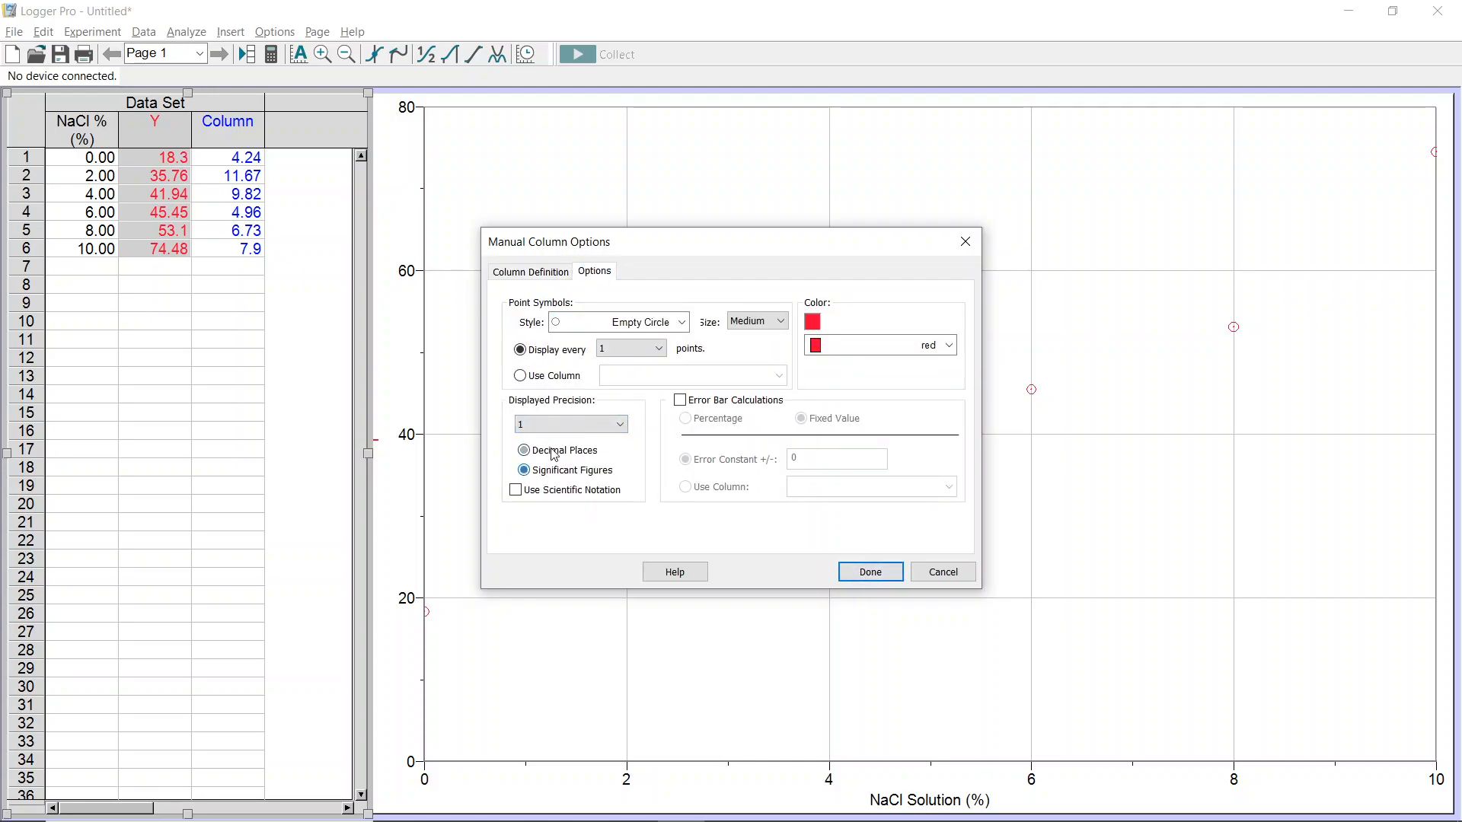
{"action": "left_click", "coordinate": [570, 426]}
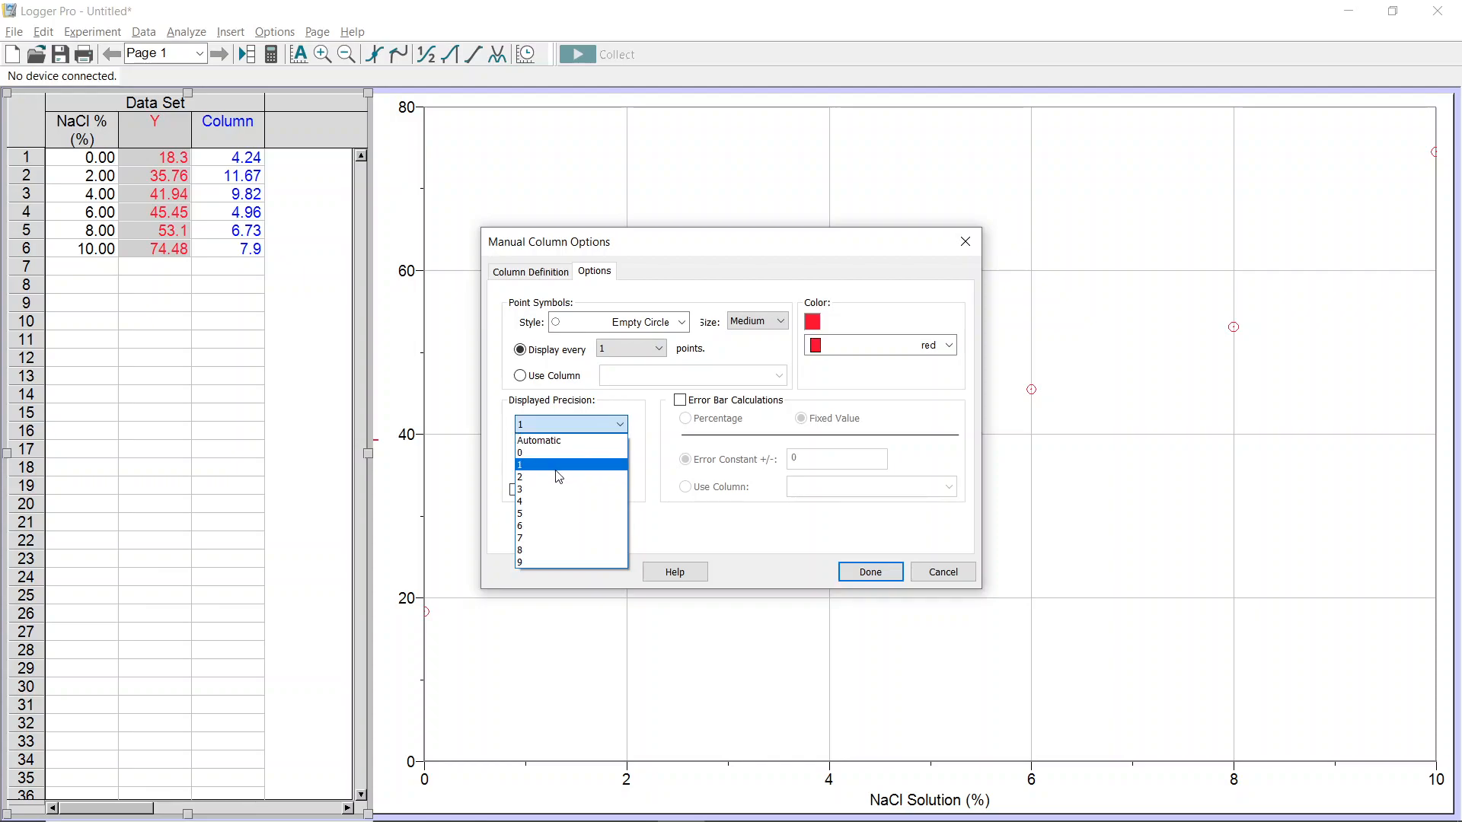
{"action": "left_click", "coordinate": [555, 477]}
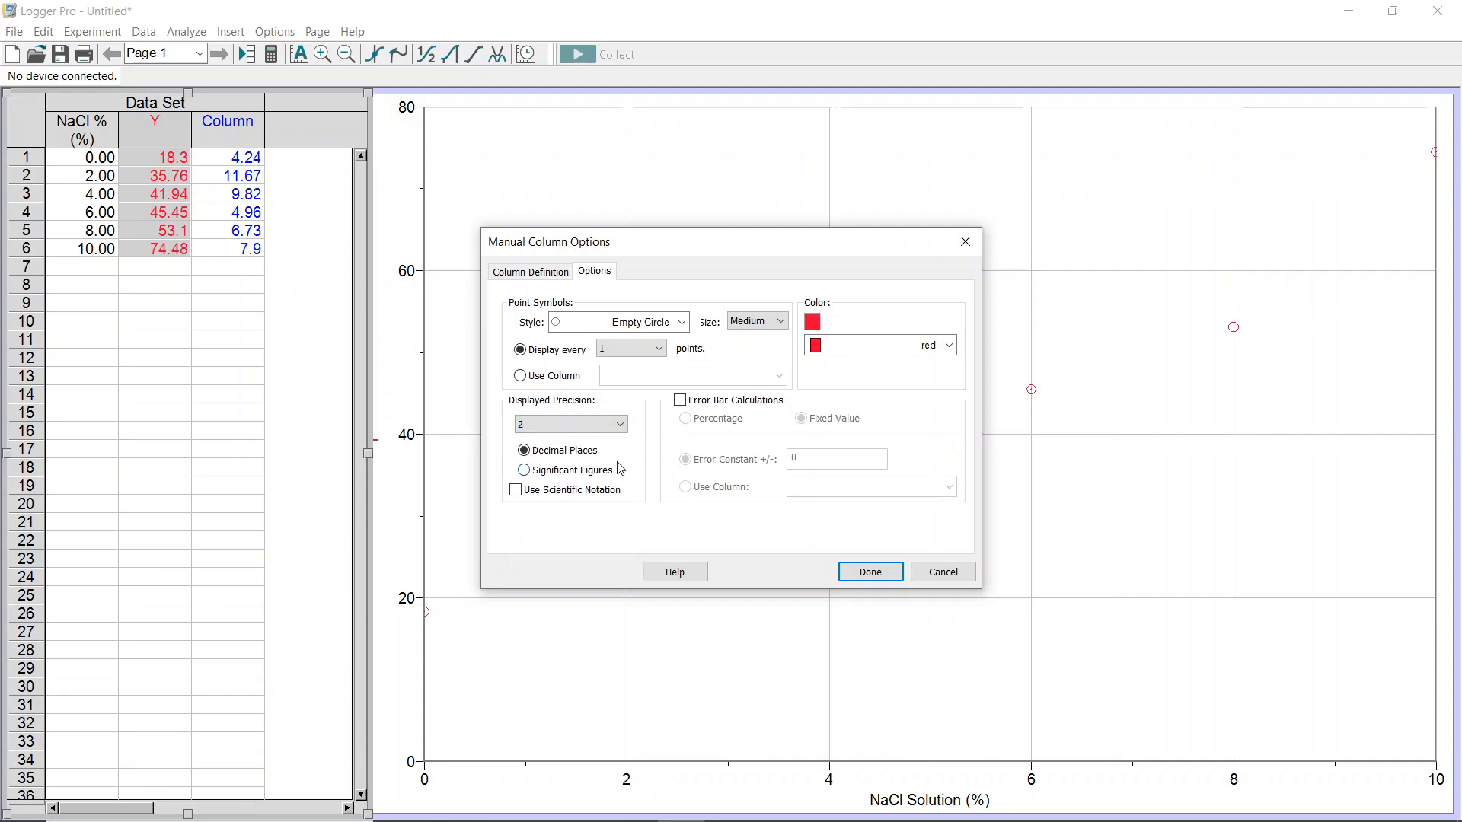
{"action": "left_click", "coordinate": [868, 572]}
- Name the third column Standard Deviation with short name STDEV and set it to 2 decimal places
{"action": "double_click", "coordinate": [249, 142]}
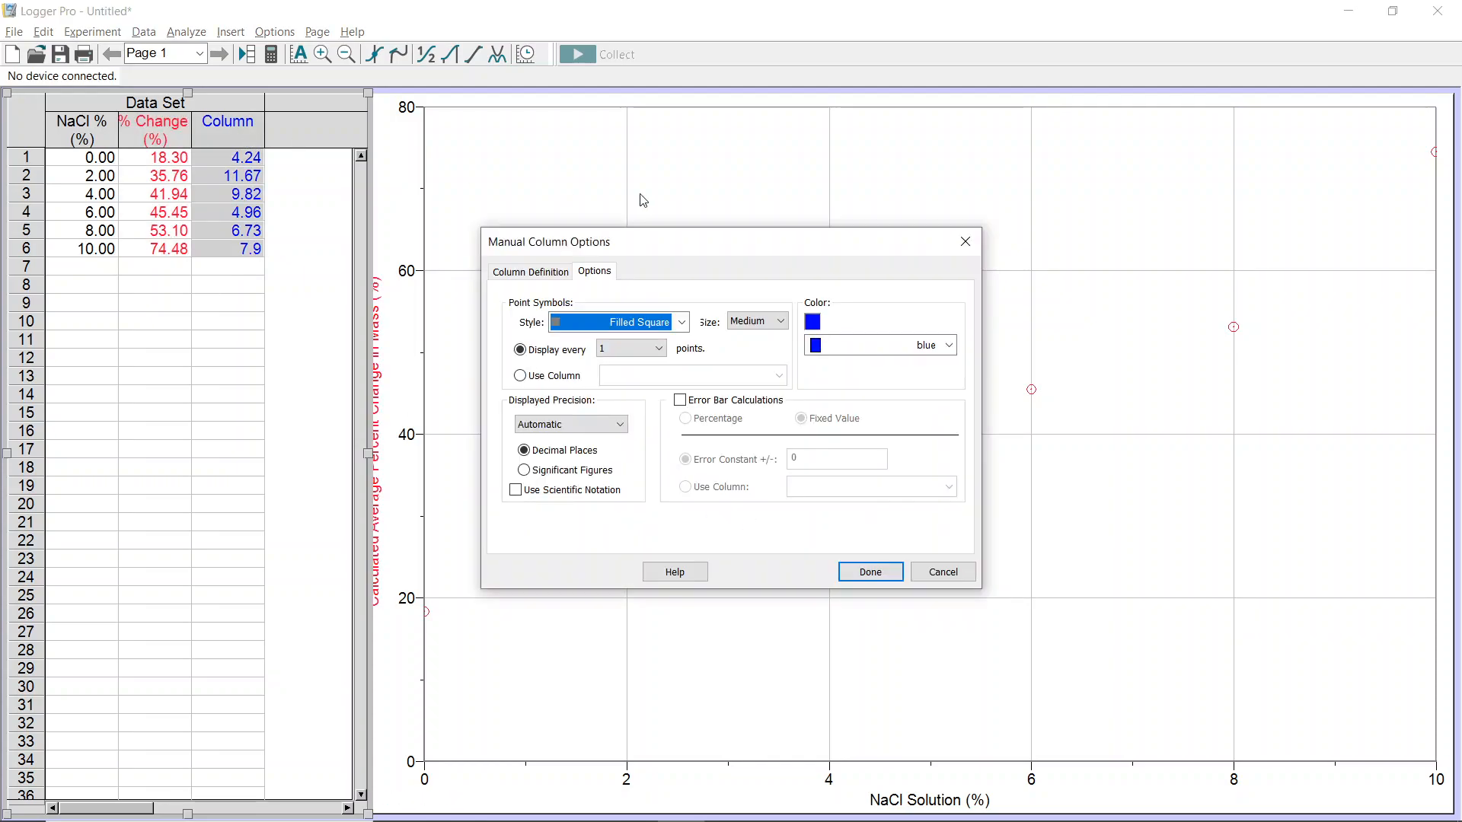
{"action": "left_click", "coordinate": [544, 272]}
{"action": "key", "text": "BackSpace"}
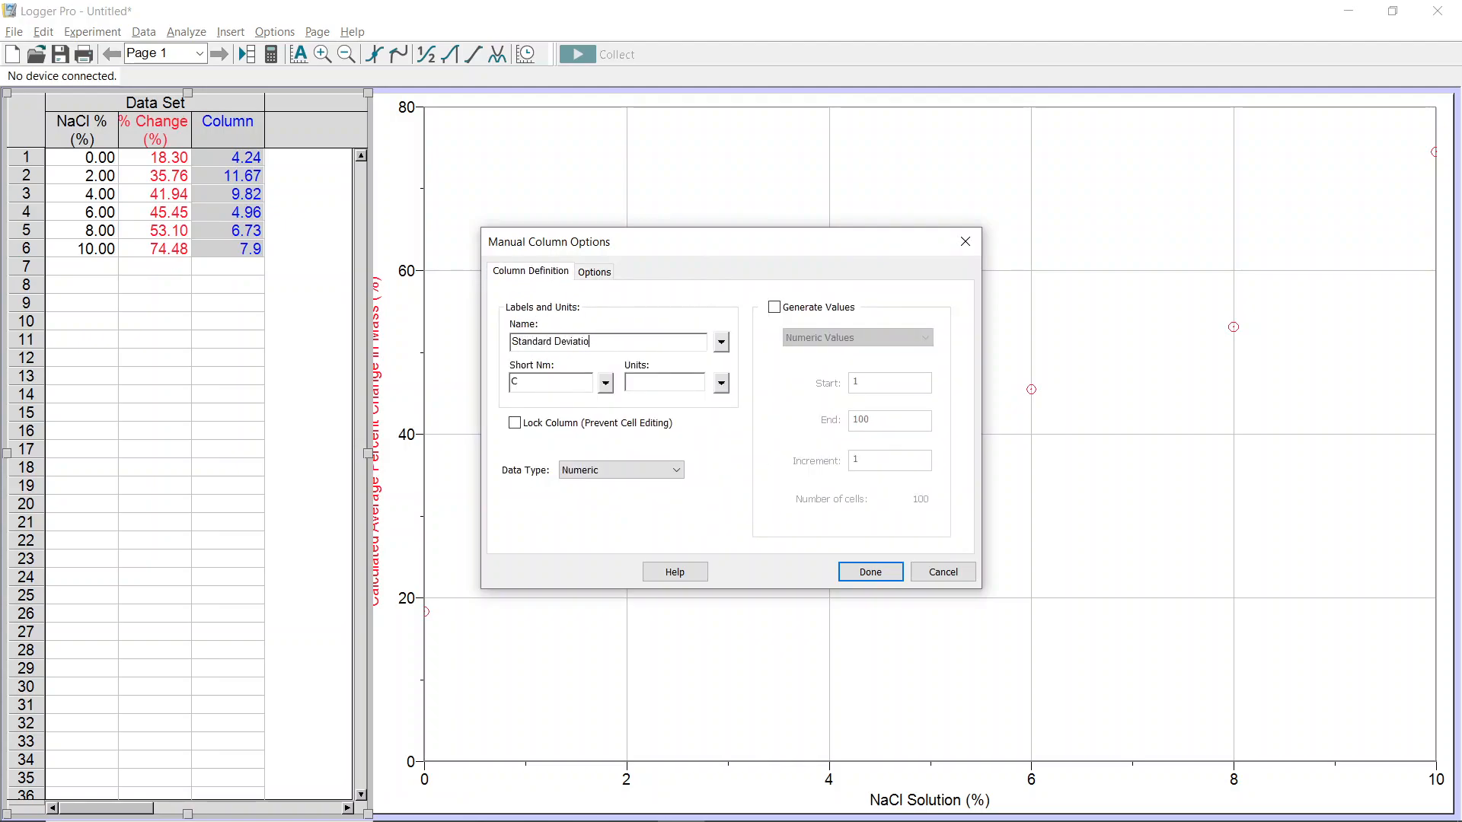
{"action": "left_click", "coordinate": [563, 384]}
{"action": "type", "text": "STDEV"}
{"action": "left_click", "coordinate": [599, 276]}
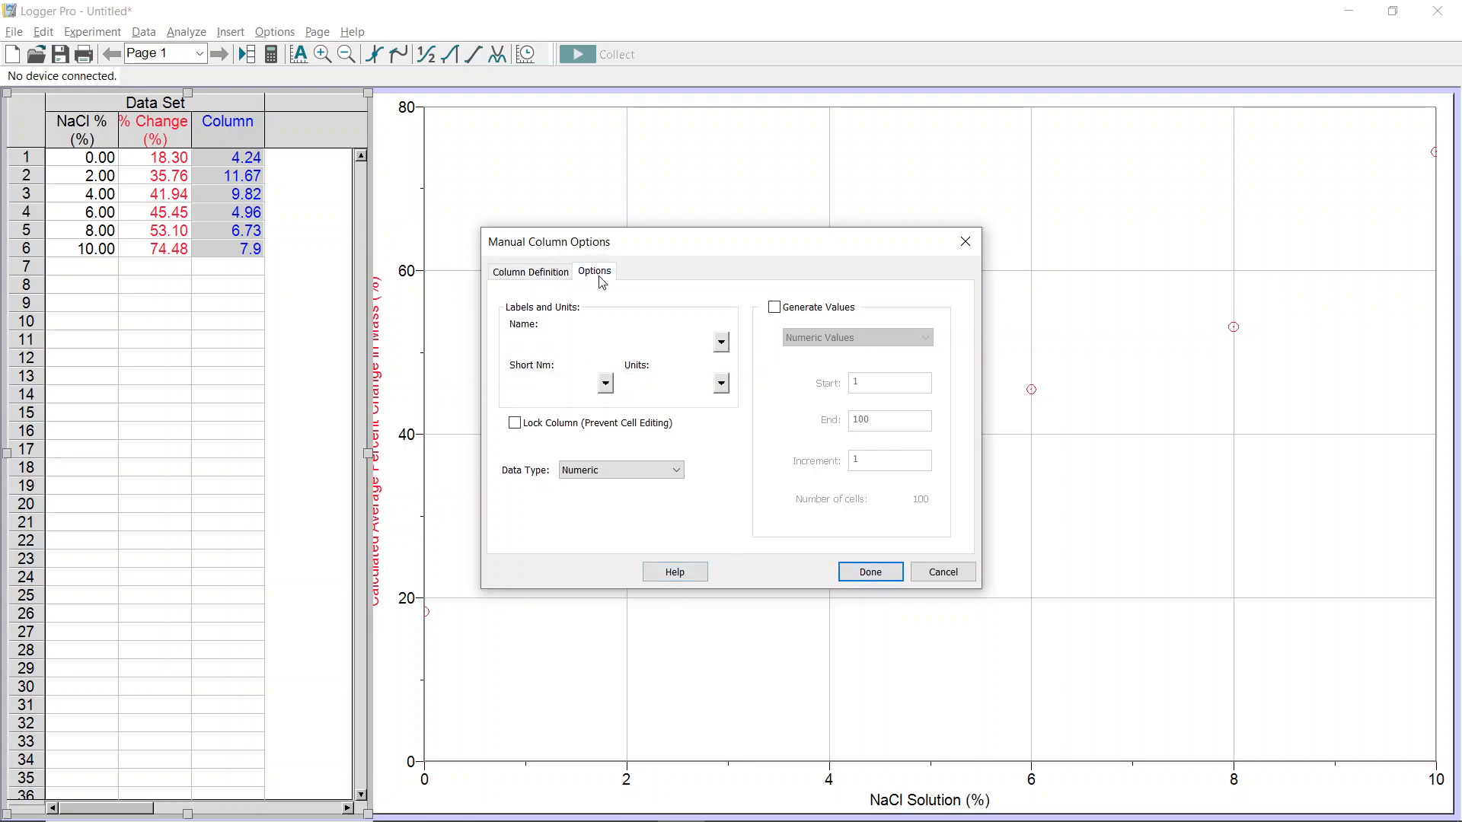
{"action": "left_click", "coordinate": [564, 424]}
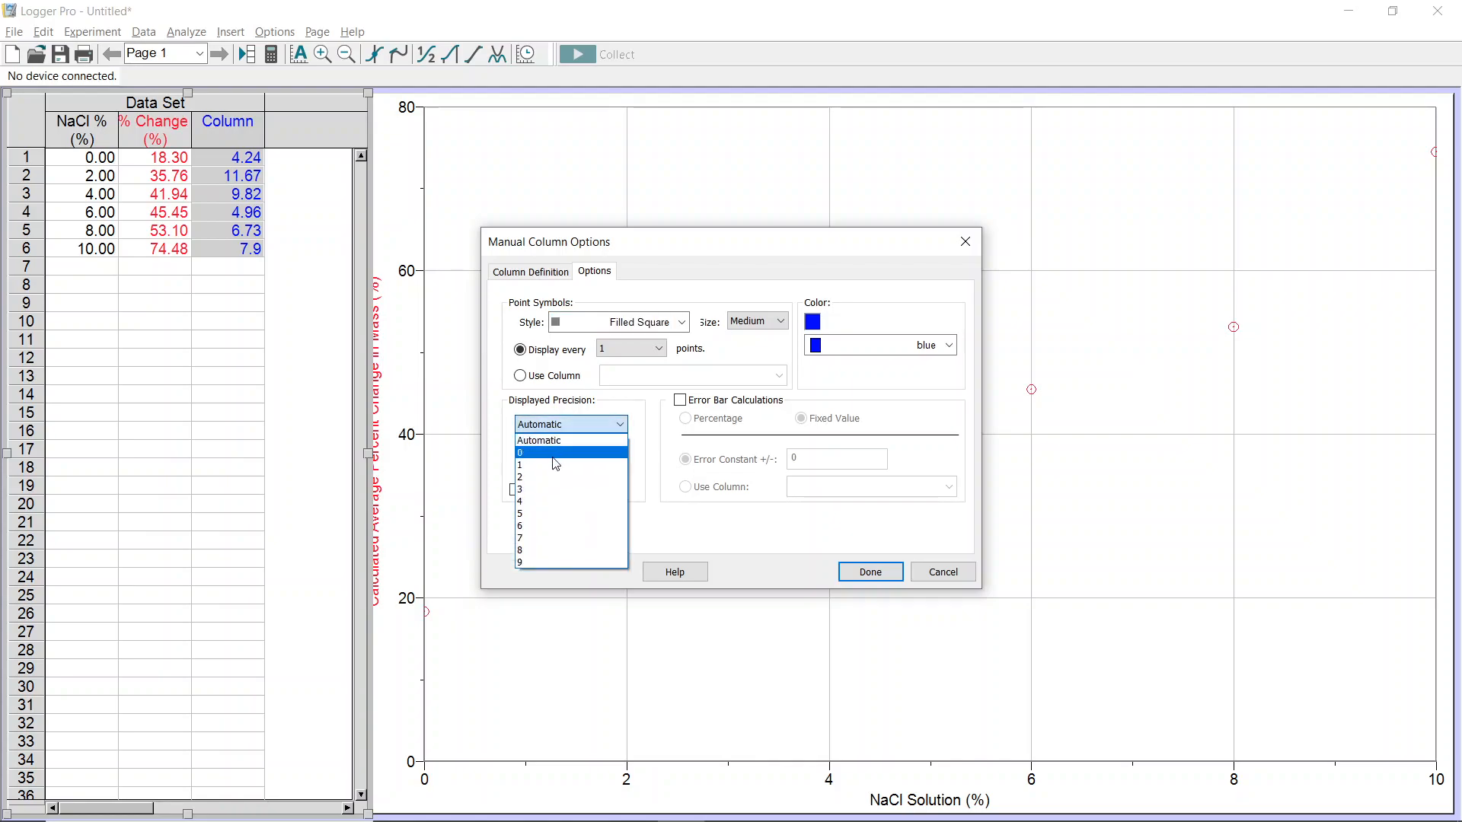
{"action": "left_click", "coordinate": [539, 477]}
{"action": "left_click", "coordinate": [852, 576]}
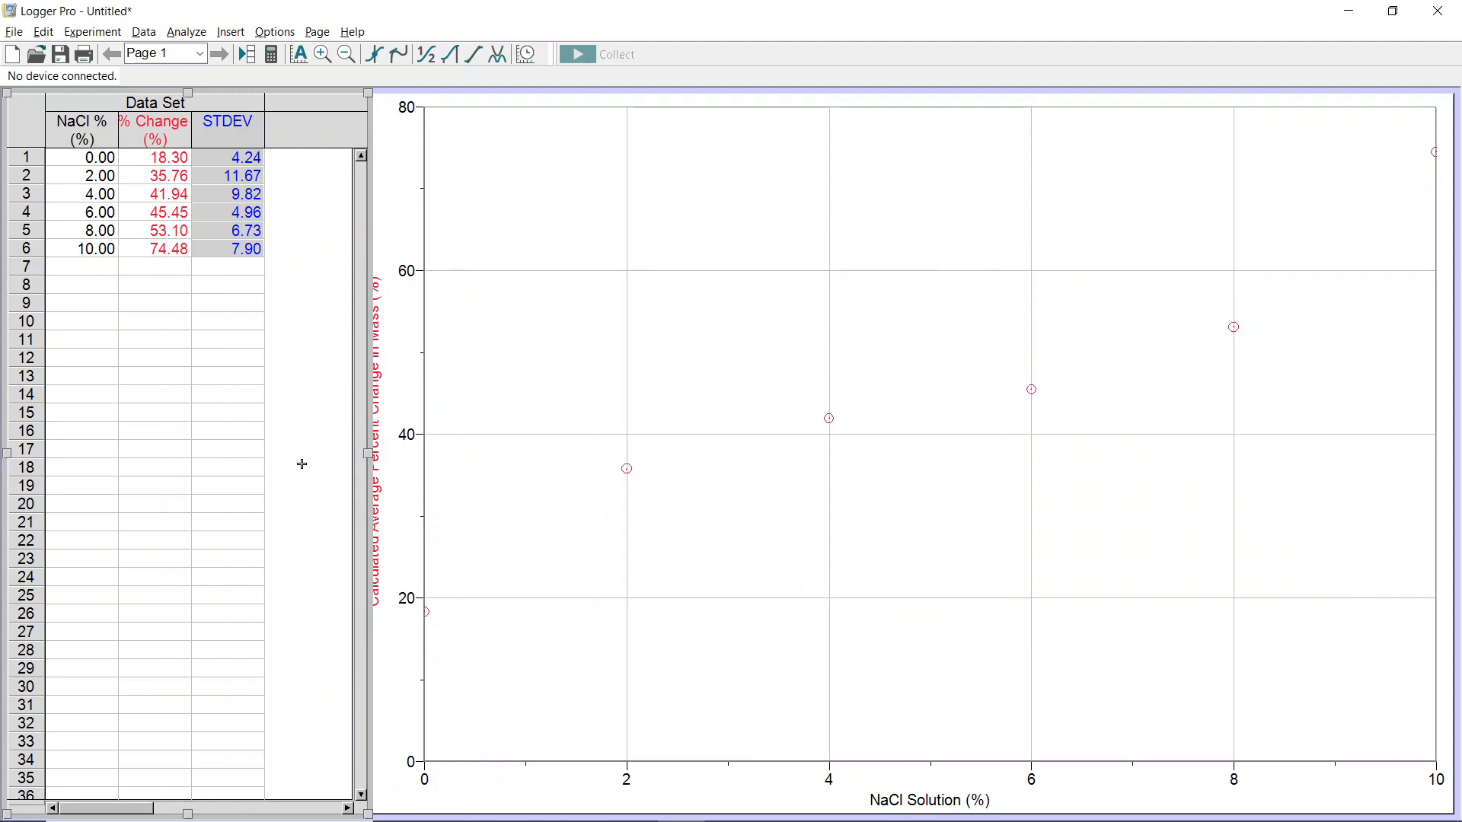
- Narrow the table pane and set the % Change column's point symbol to Filled Circle in red
{"action": "left_click_drag", "start_coordinate": [368, 453], "coordinate": [327, 455]}
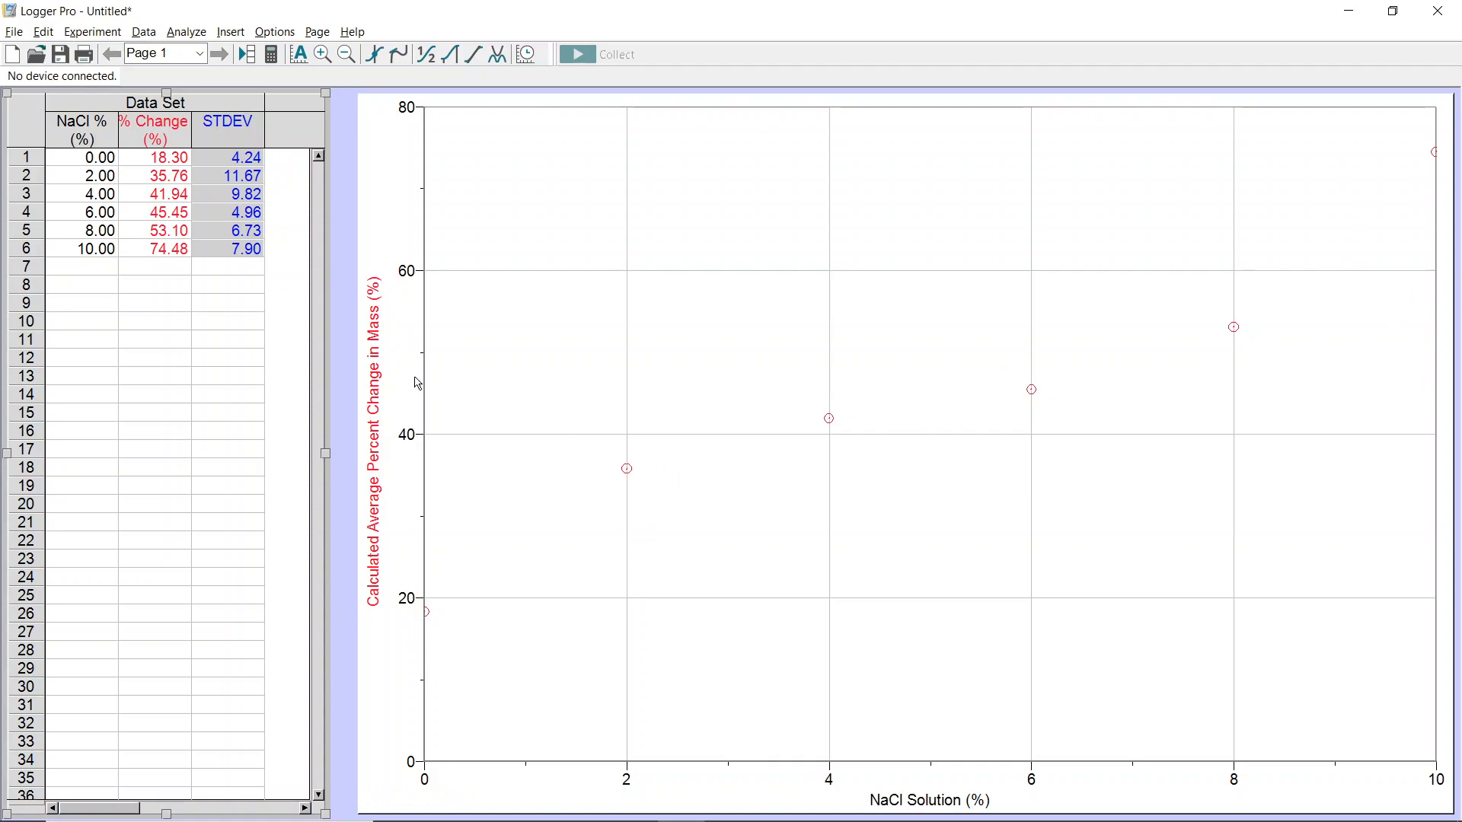
{"action": "left_click", "coordinate": [166, 139]}
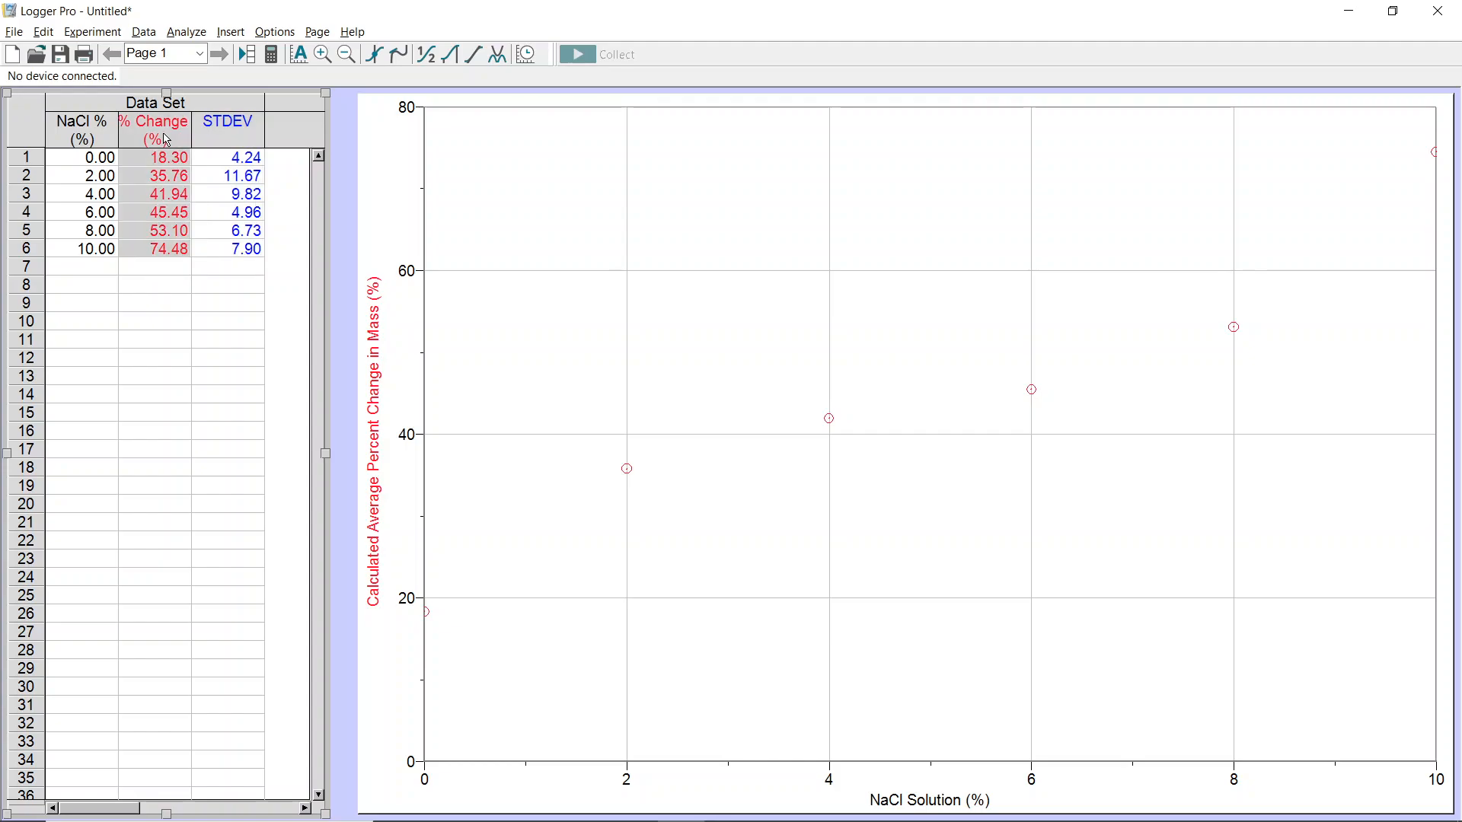
{"action": "double_click", "coordinate": [166, 140]}
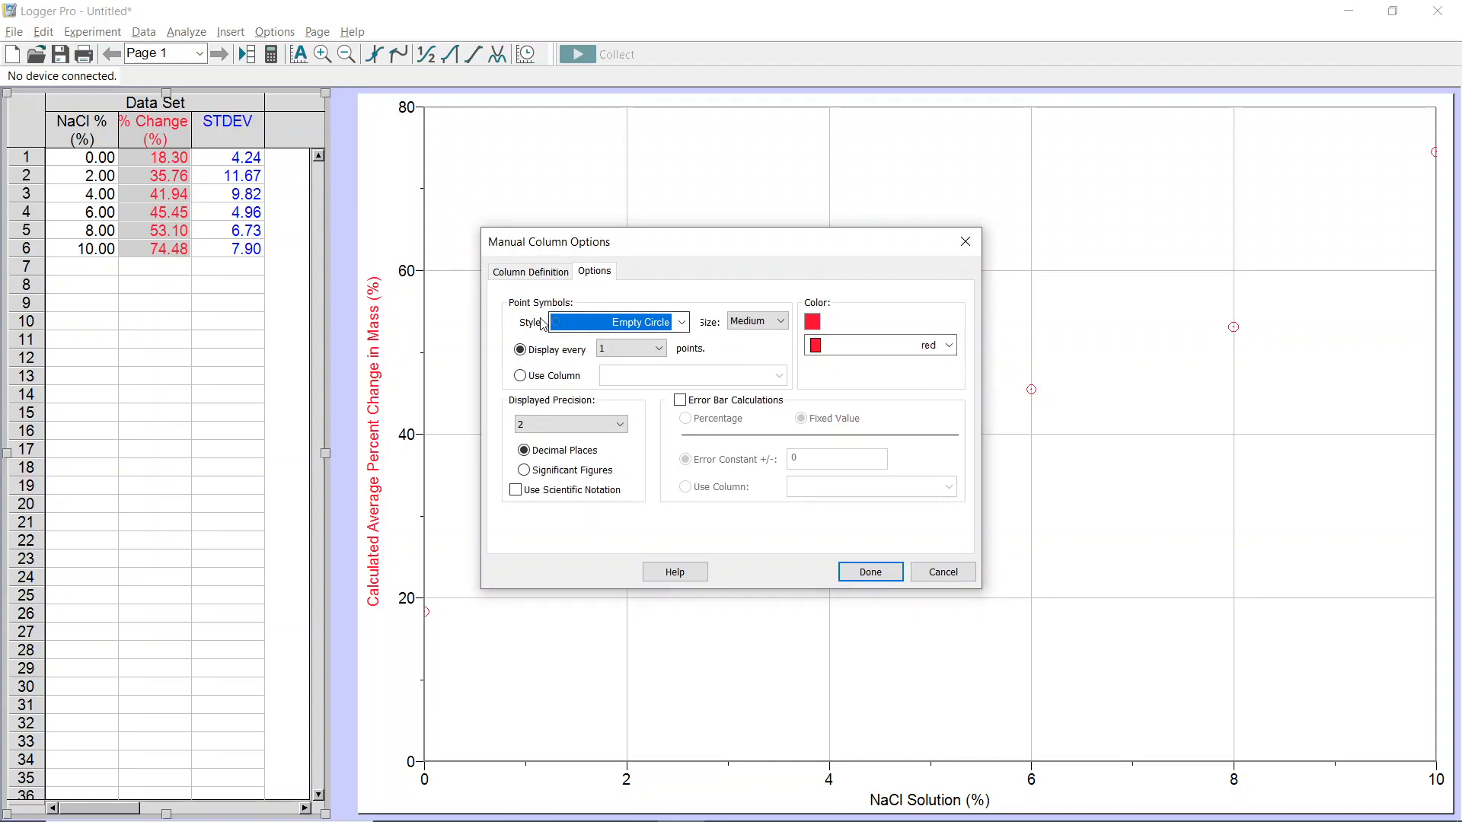
{"action": "left_click", "coordinate": [599, 322]}
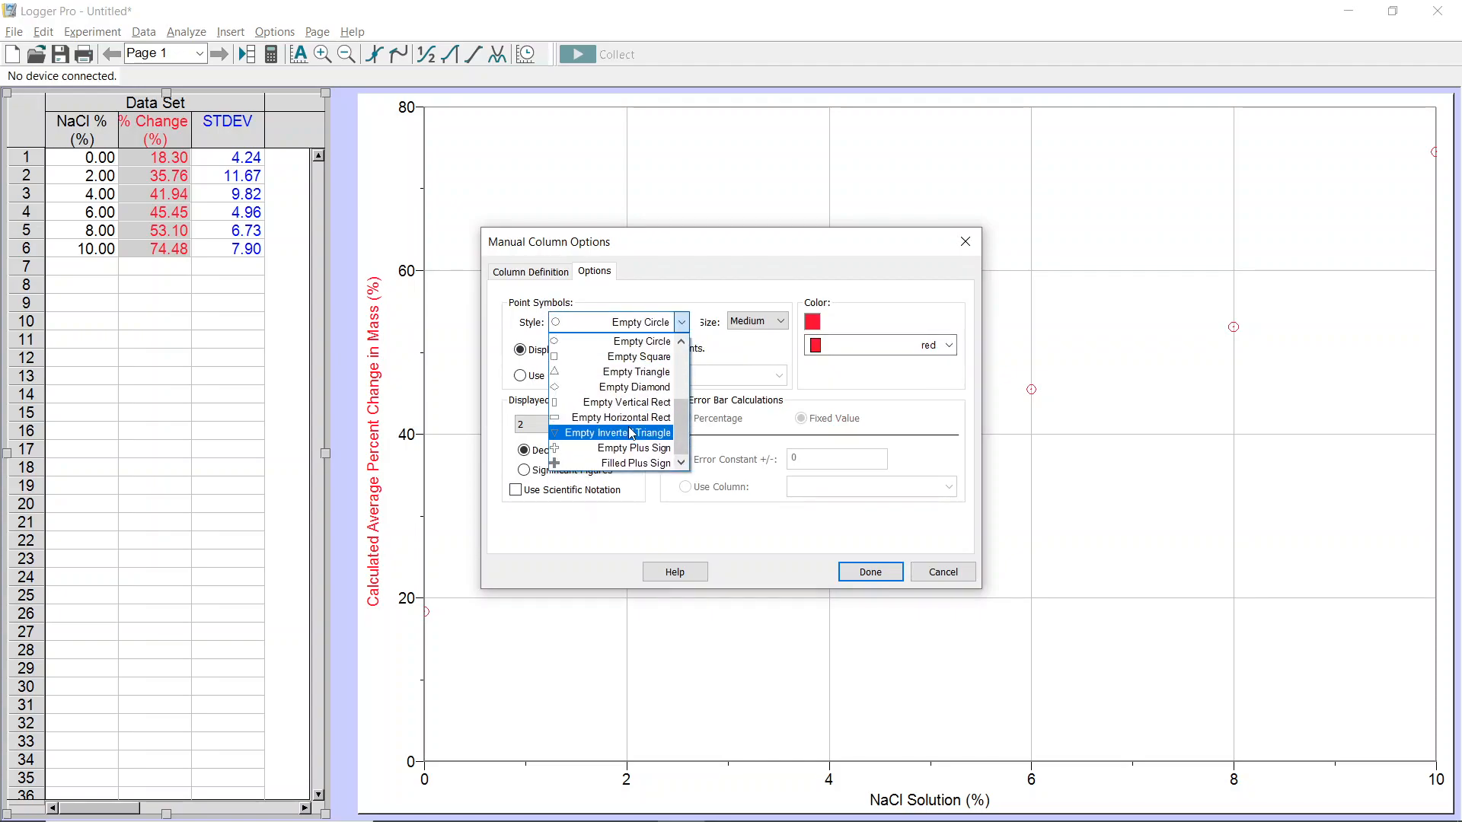
{"action": "left_click_drag", "start_coordinate": [685, 423], "coordinate": [687, 342]}
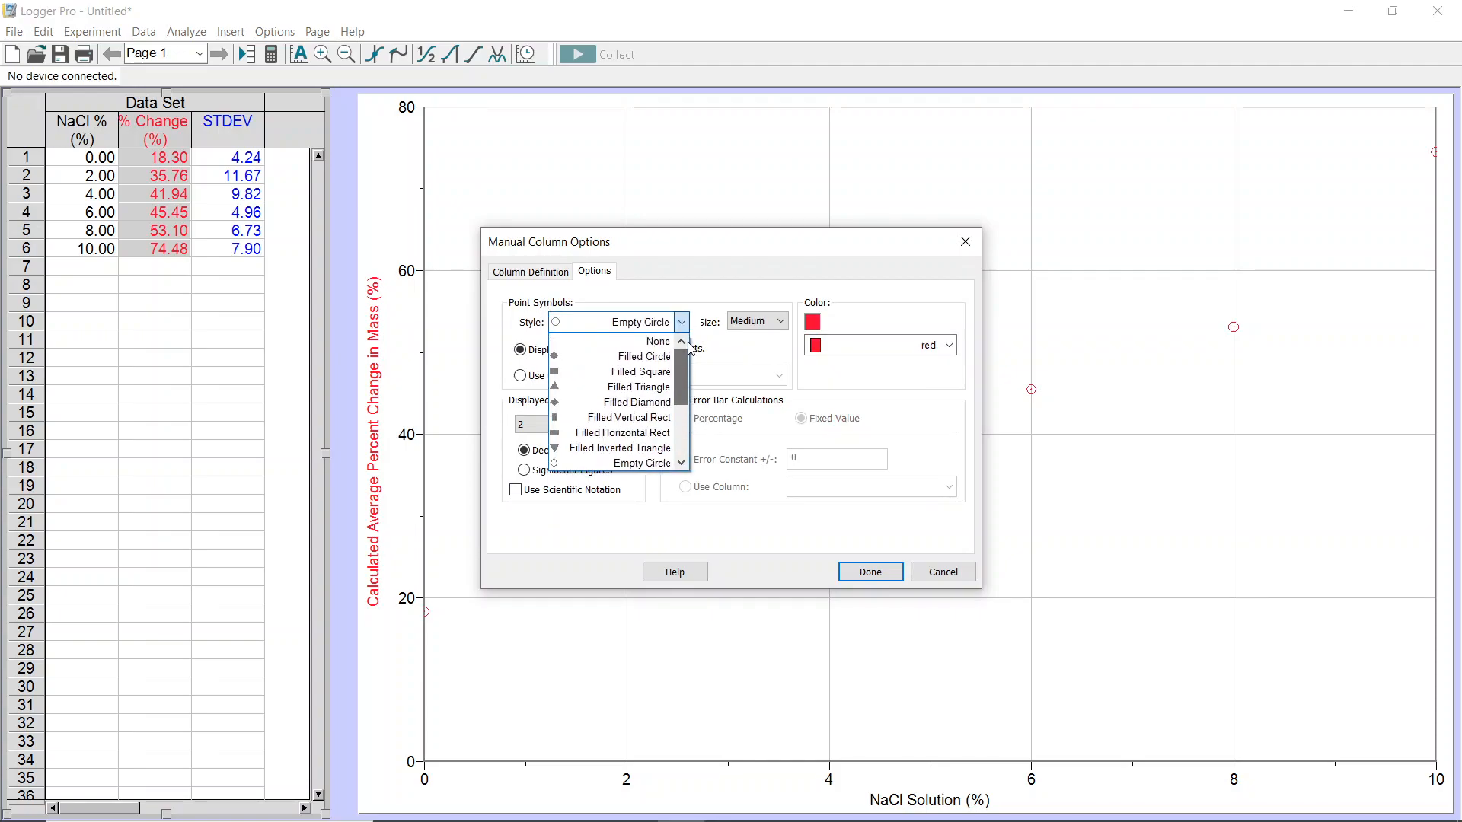
{"action": "left_click", "coordinate": [634, 357]}
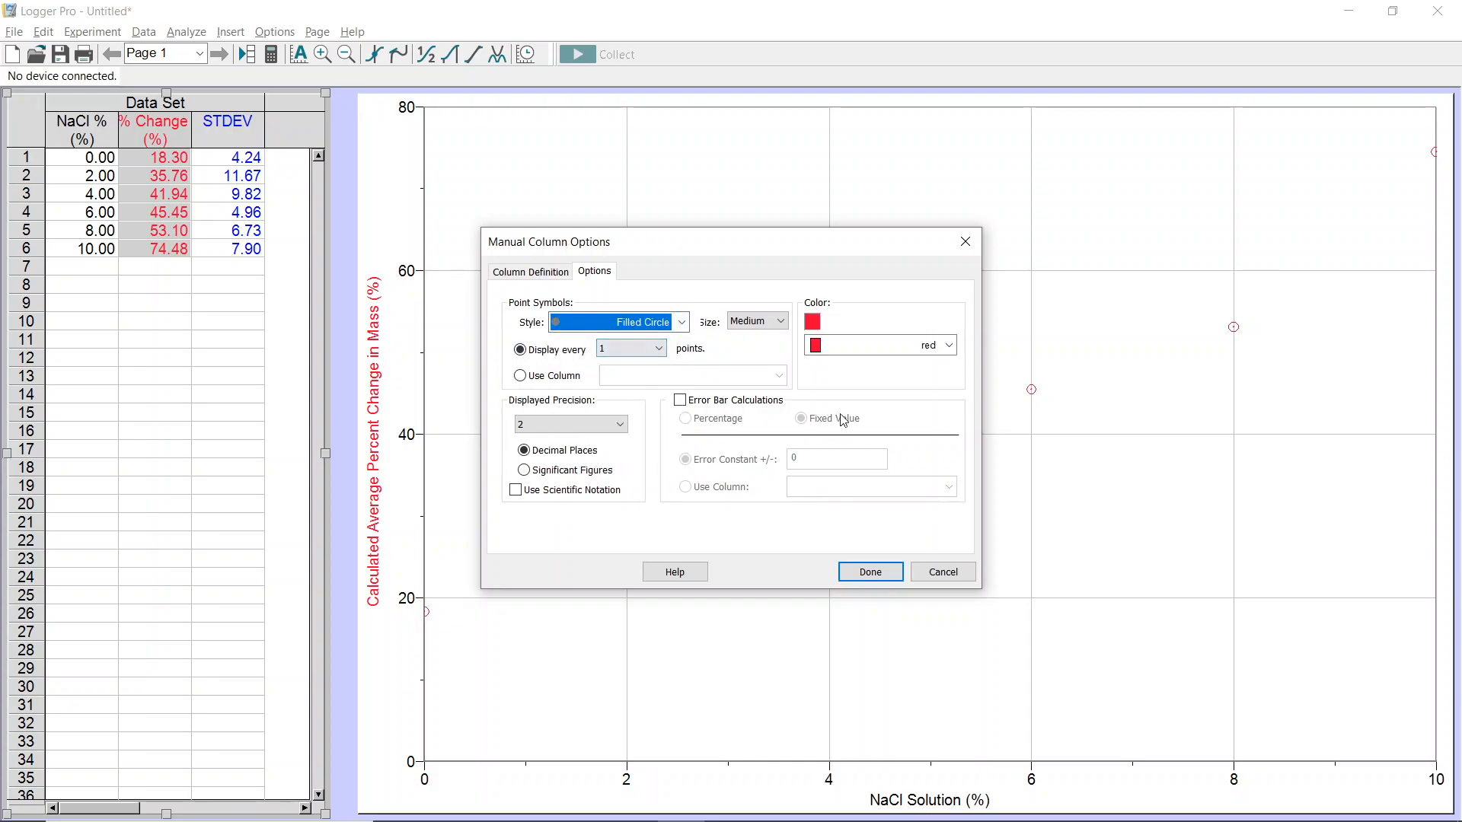
{"action": "left_click", "coordinate": [859, 348]}
{"action": "left_click", "coordinate": [888, 355]}
{"action": "left_click", "coordinate": [870, 572]}
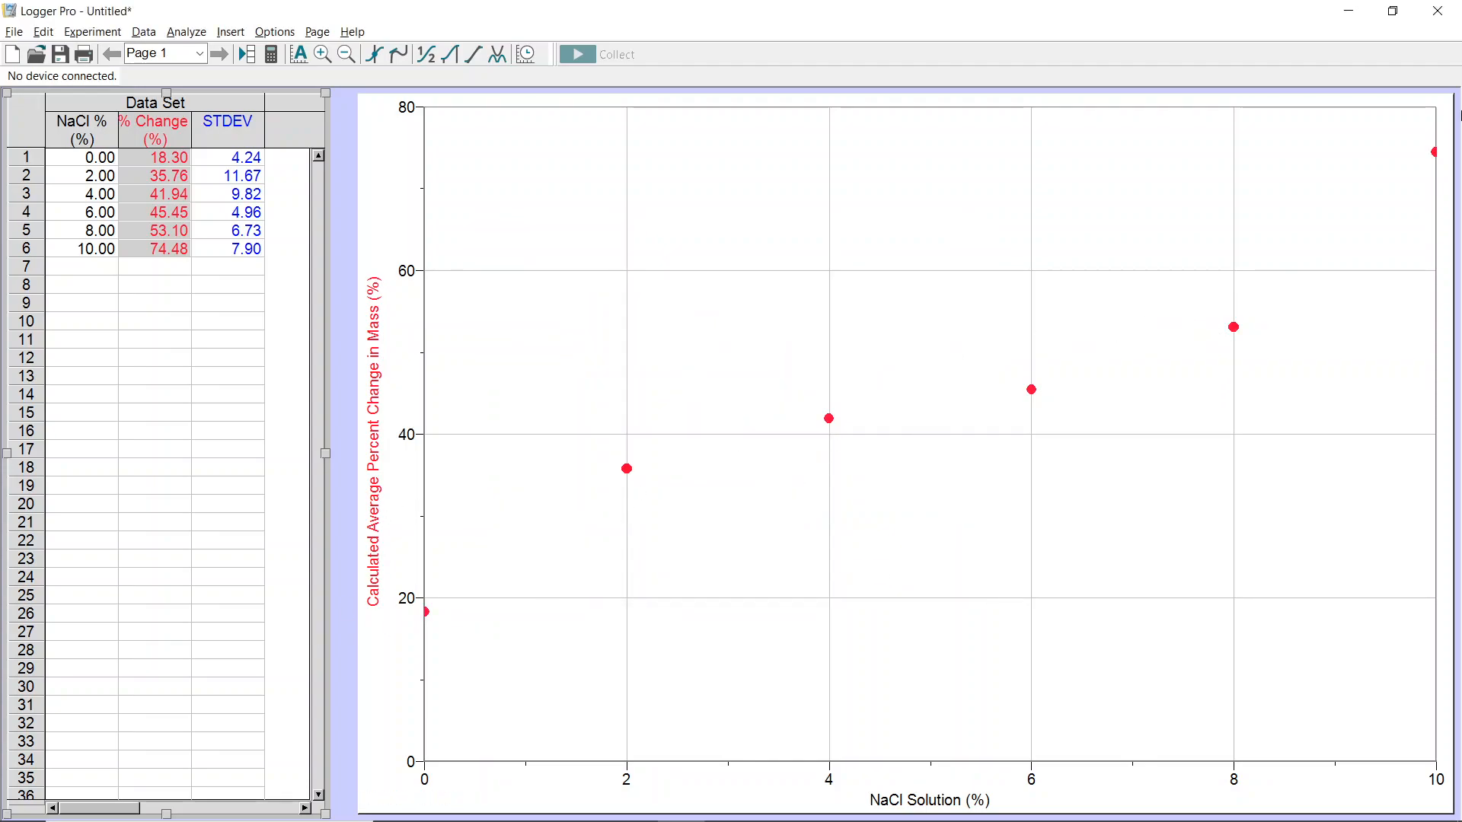
- Set the graph's minor tick style to Solid lines in the graph options
{"action": "mouse_move", "coordinate": [510, 766]}
{"action": "left_mouse_down"}
{"action": "mouse_move", "coordinate": [542, 764]}
{"action": "mouse_move", "coordinate": [516, 765]}
{"action": "left_mouse_up"}
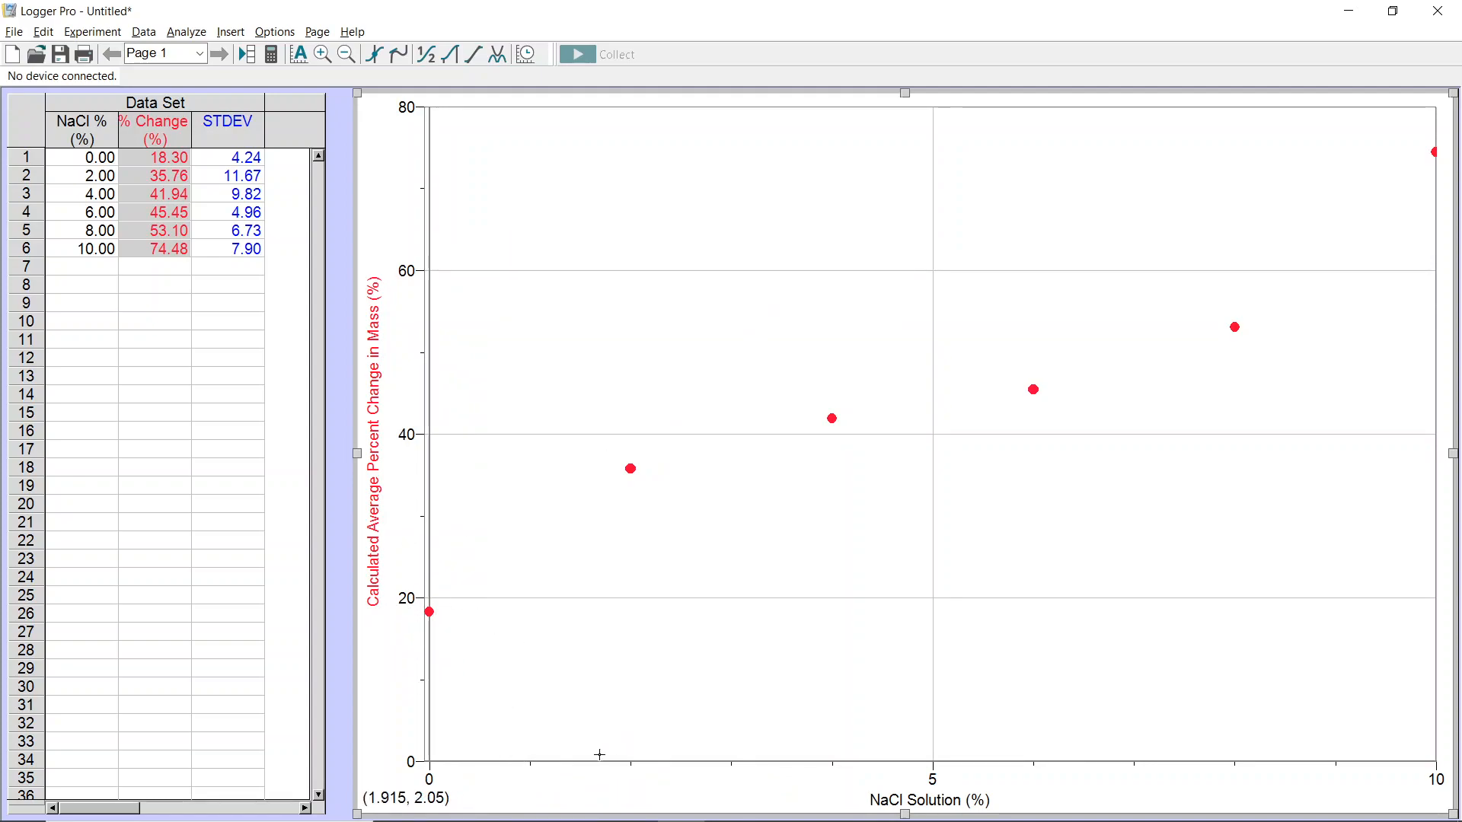
{"action": "double_click", "coordinate": [631, 768]}
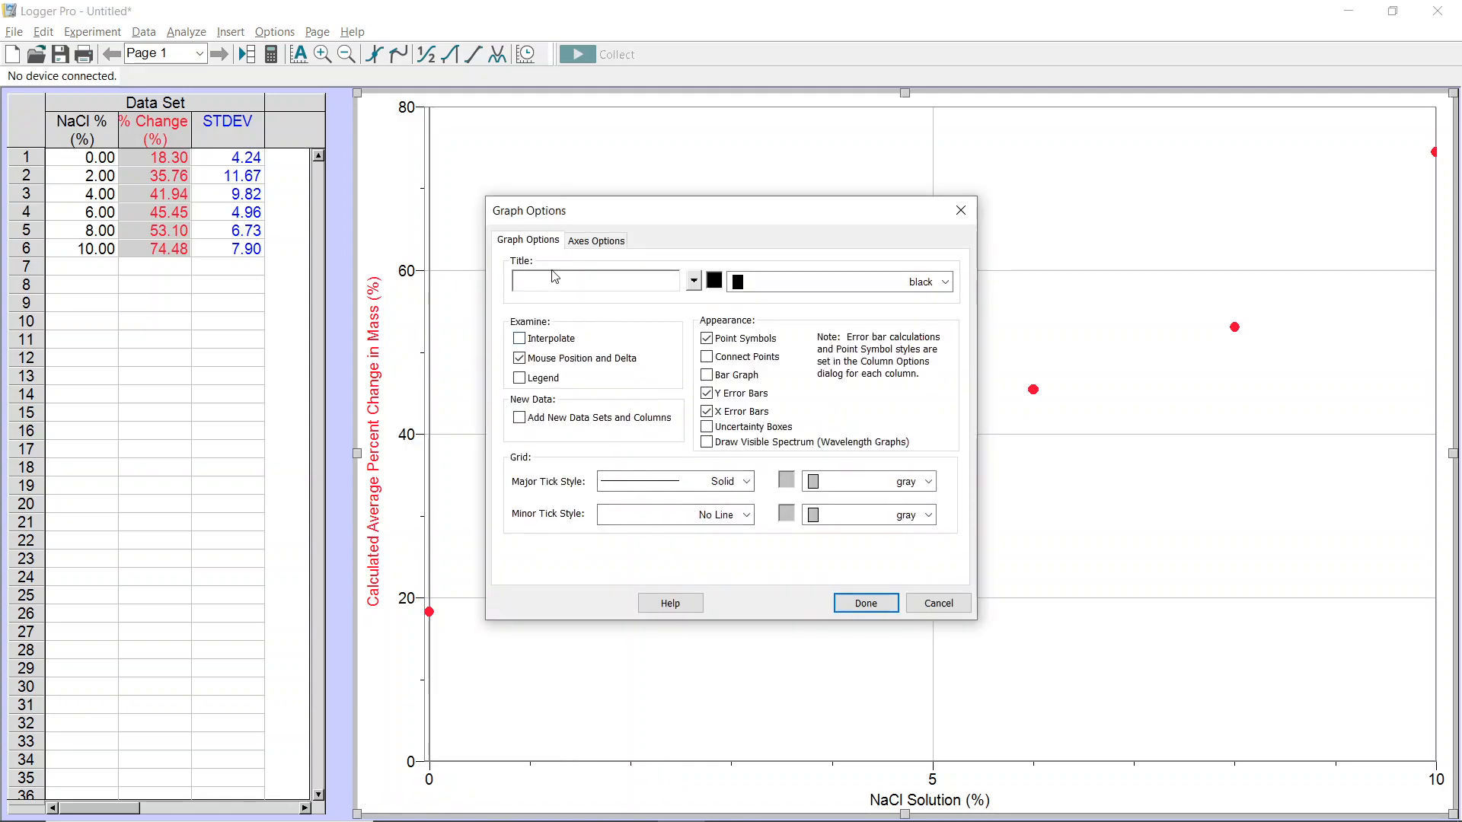
{"action": "left_click", "coordinate": [689, 516]}
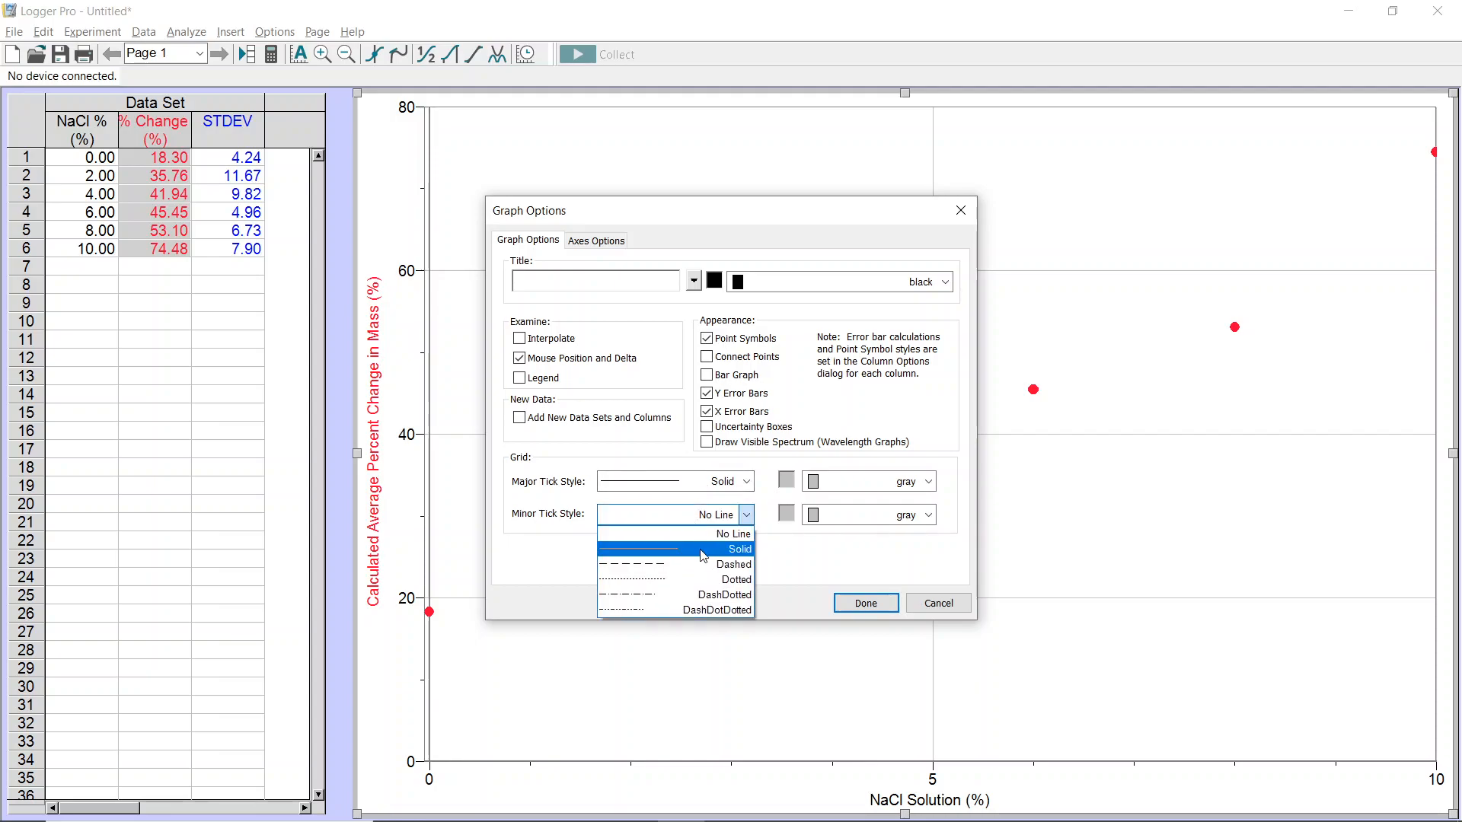
{"action": "left_click", "coordinate": [702, 550]}
{"action": "left_click", "coordinate": [866, 604]}
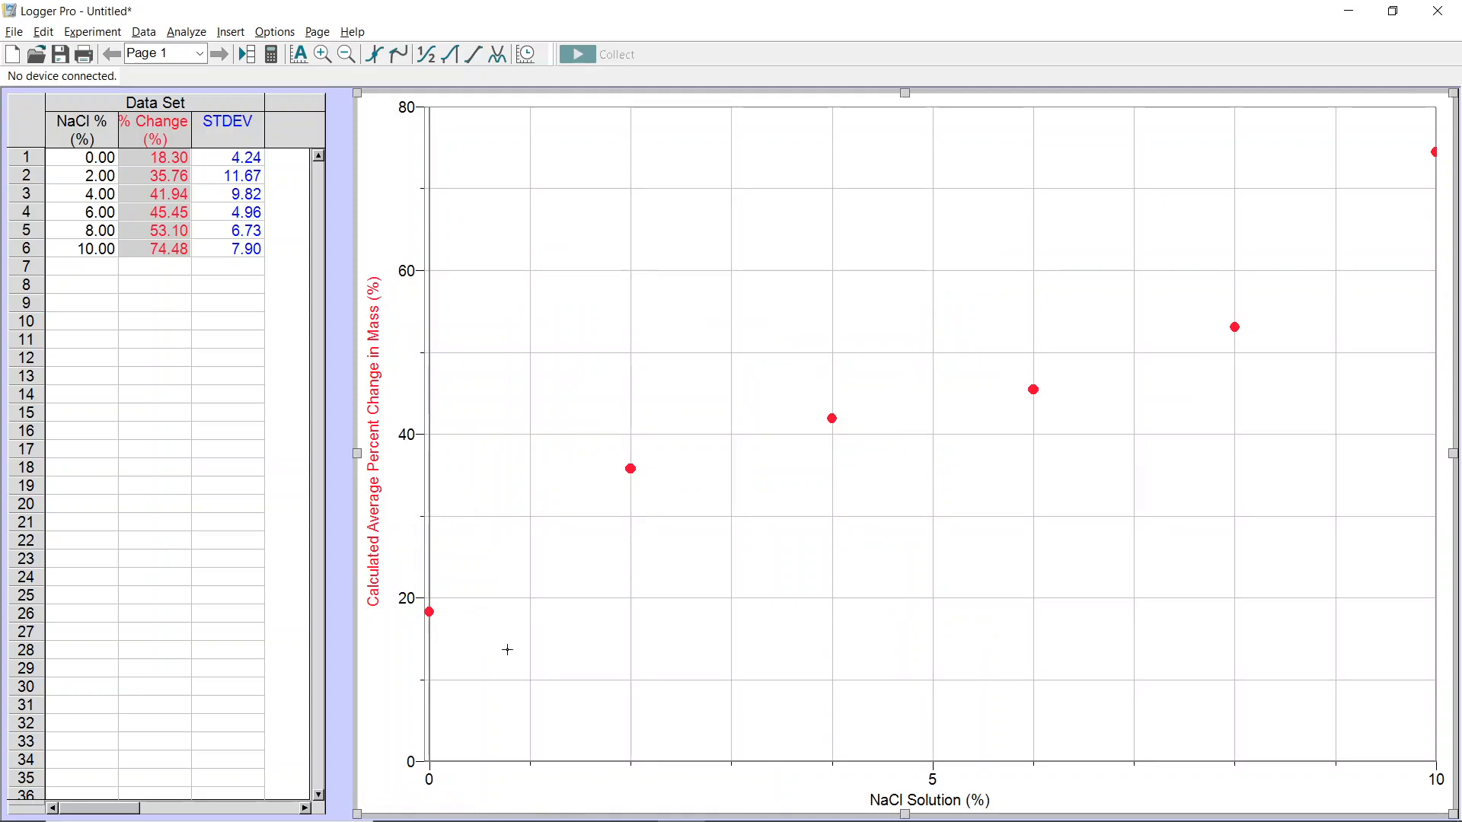
- Turn on Make All Values Major Ticks for the graph's X-axis in the axes options
{"action": "double_click", "coordinate": [638, 770]}
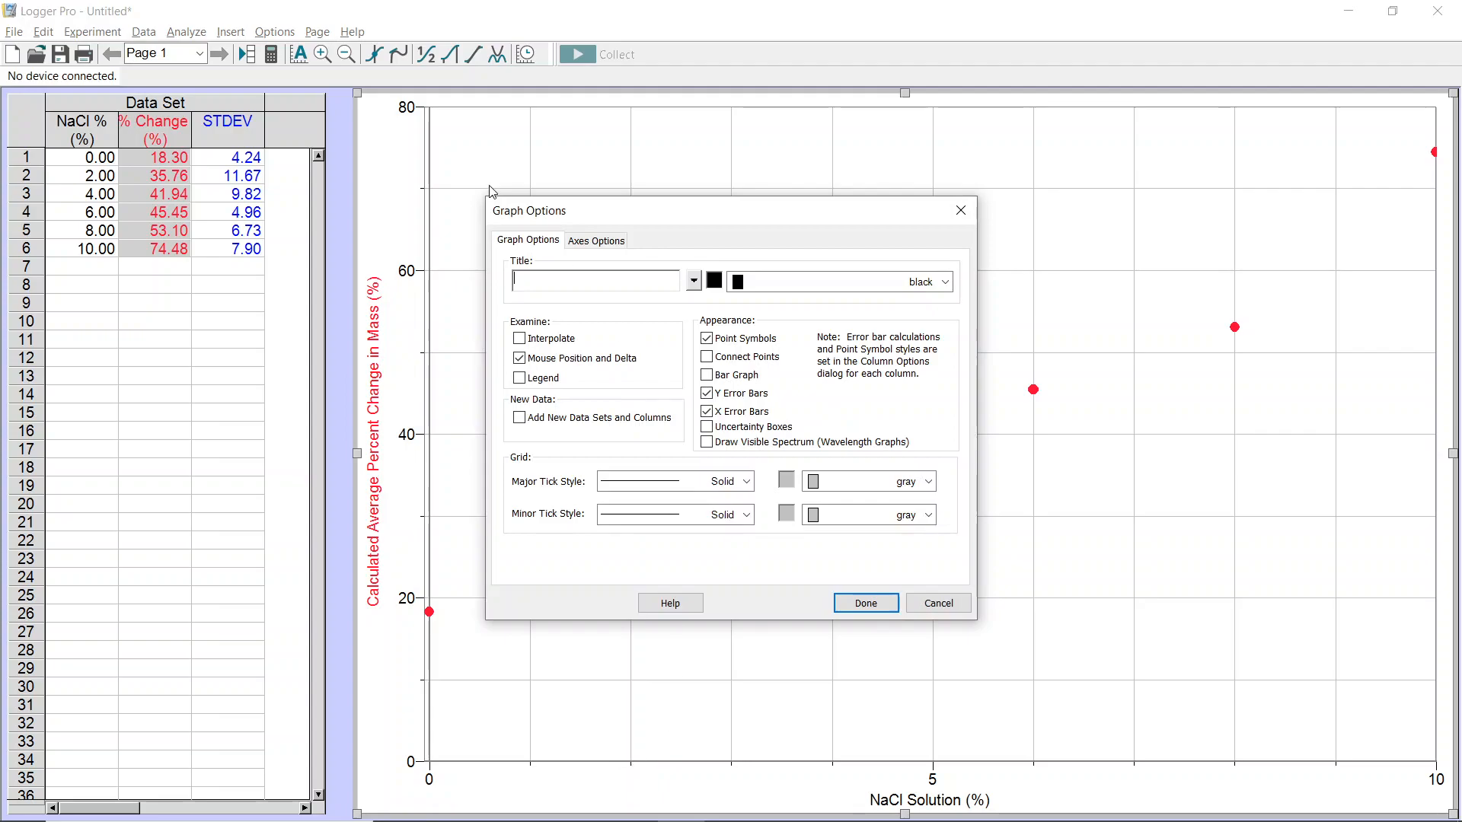
{"action": "left_click", "coordinate": [610, 248]}
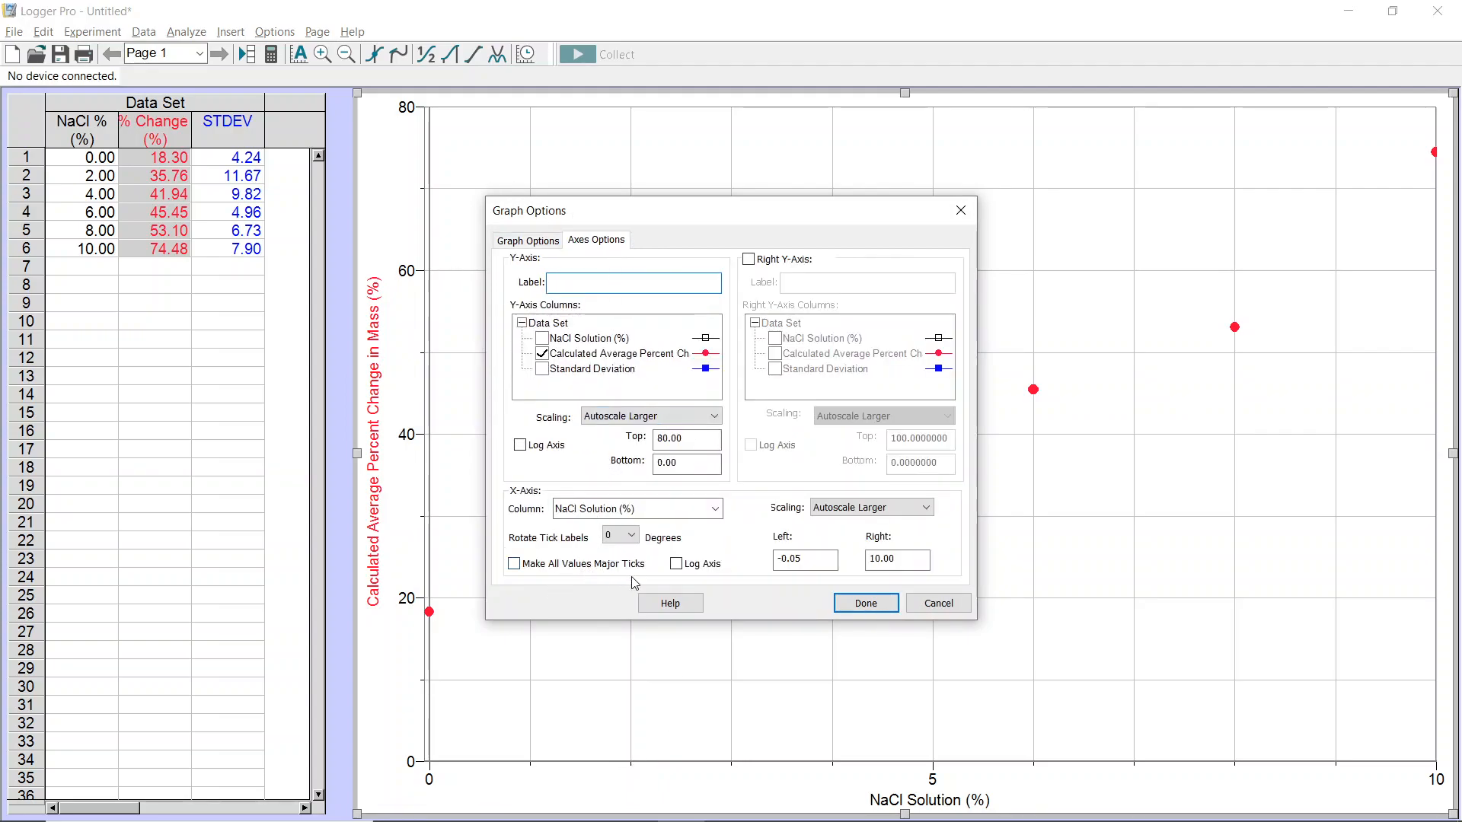
{"action": "left_click", "coordinate": [524, 565]}
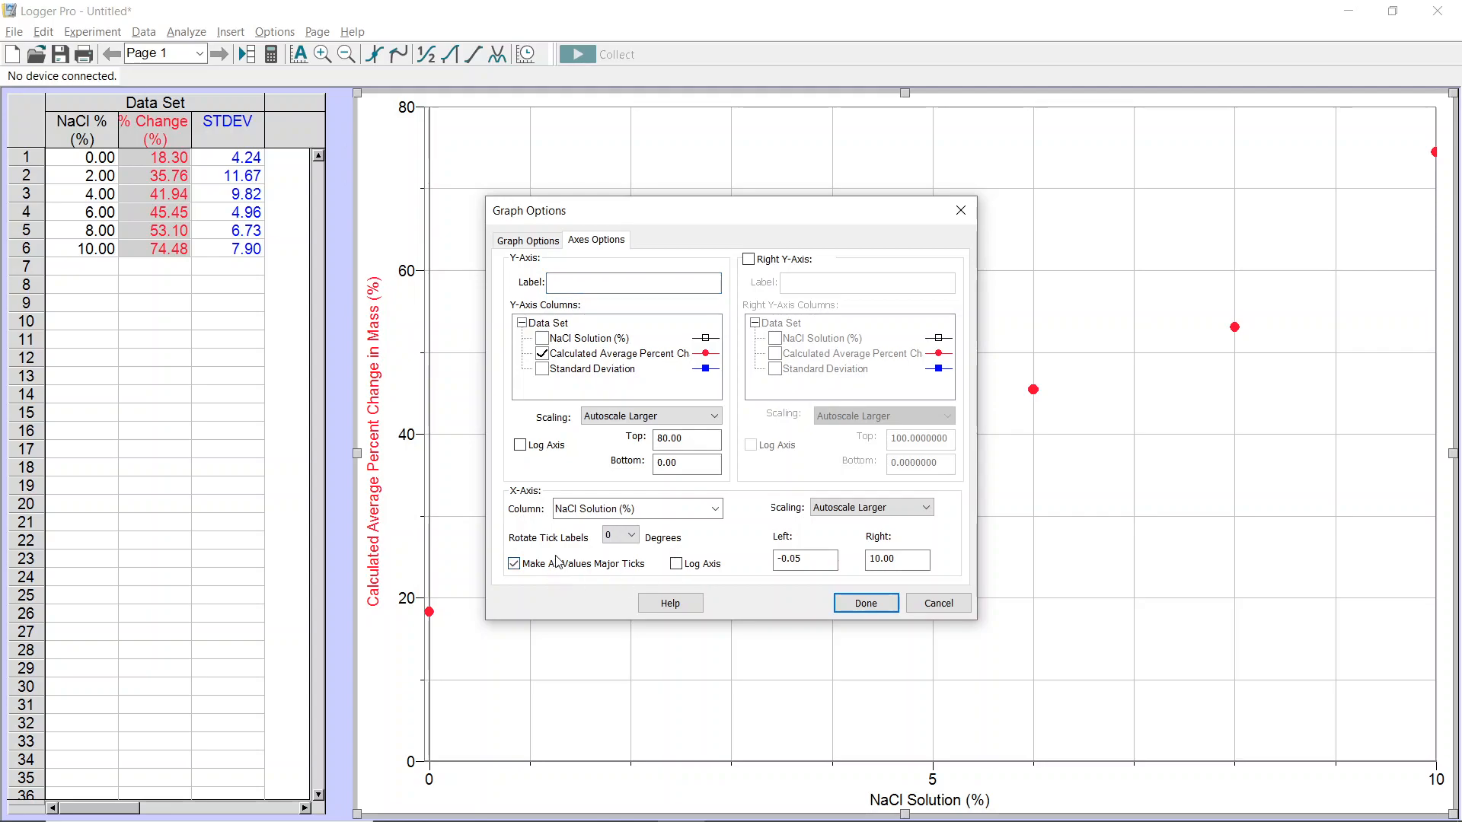
{"action": "left_click_drag", "start_coordinate": [719, 214], "coordinate": [289, 152]}
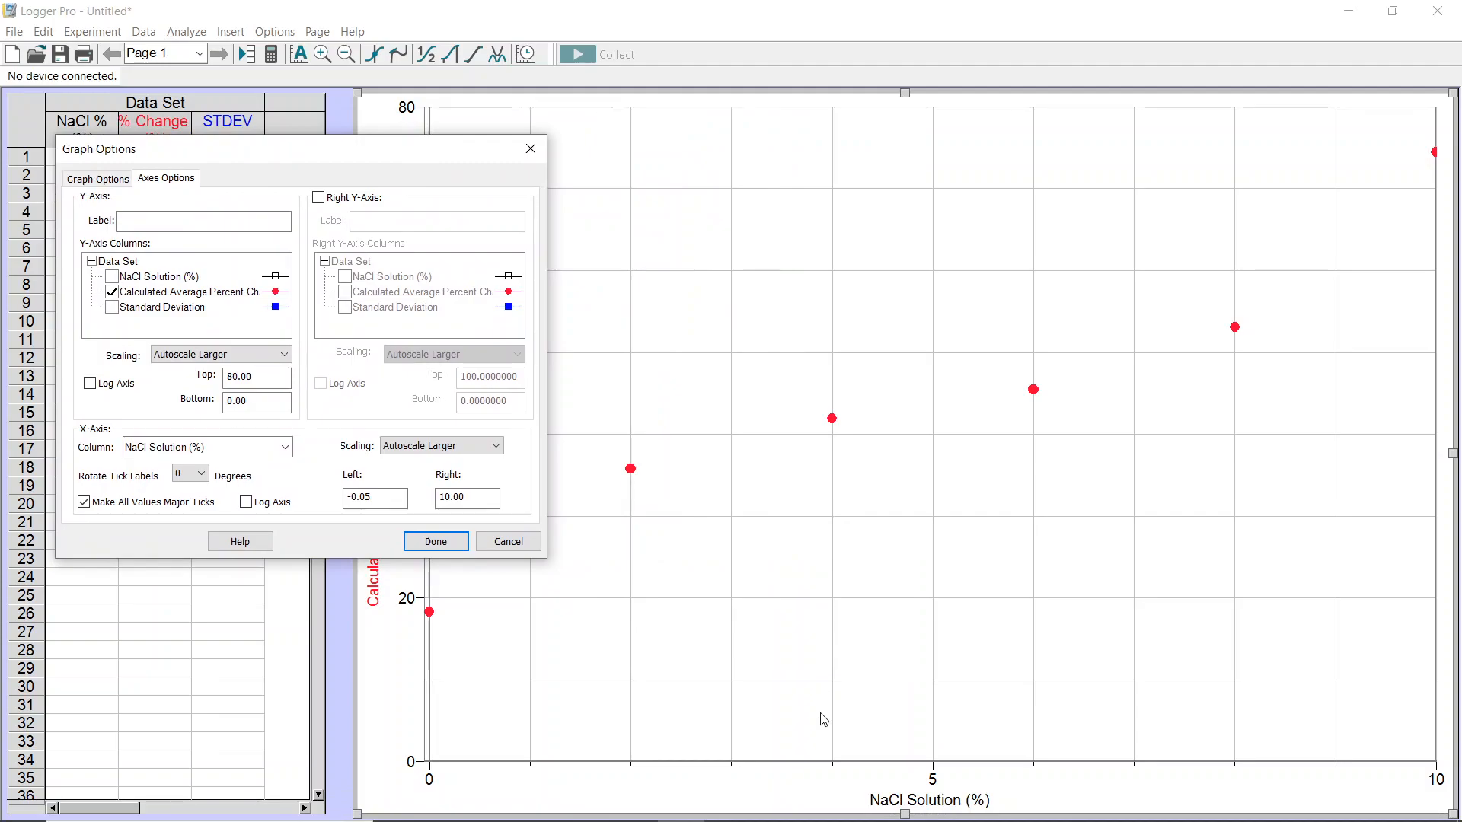
{"action": "left_click", "coordinate": [457, 542]}
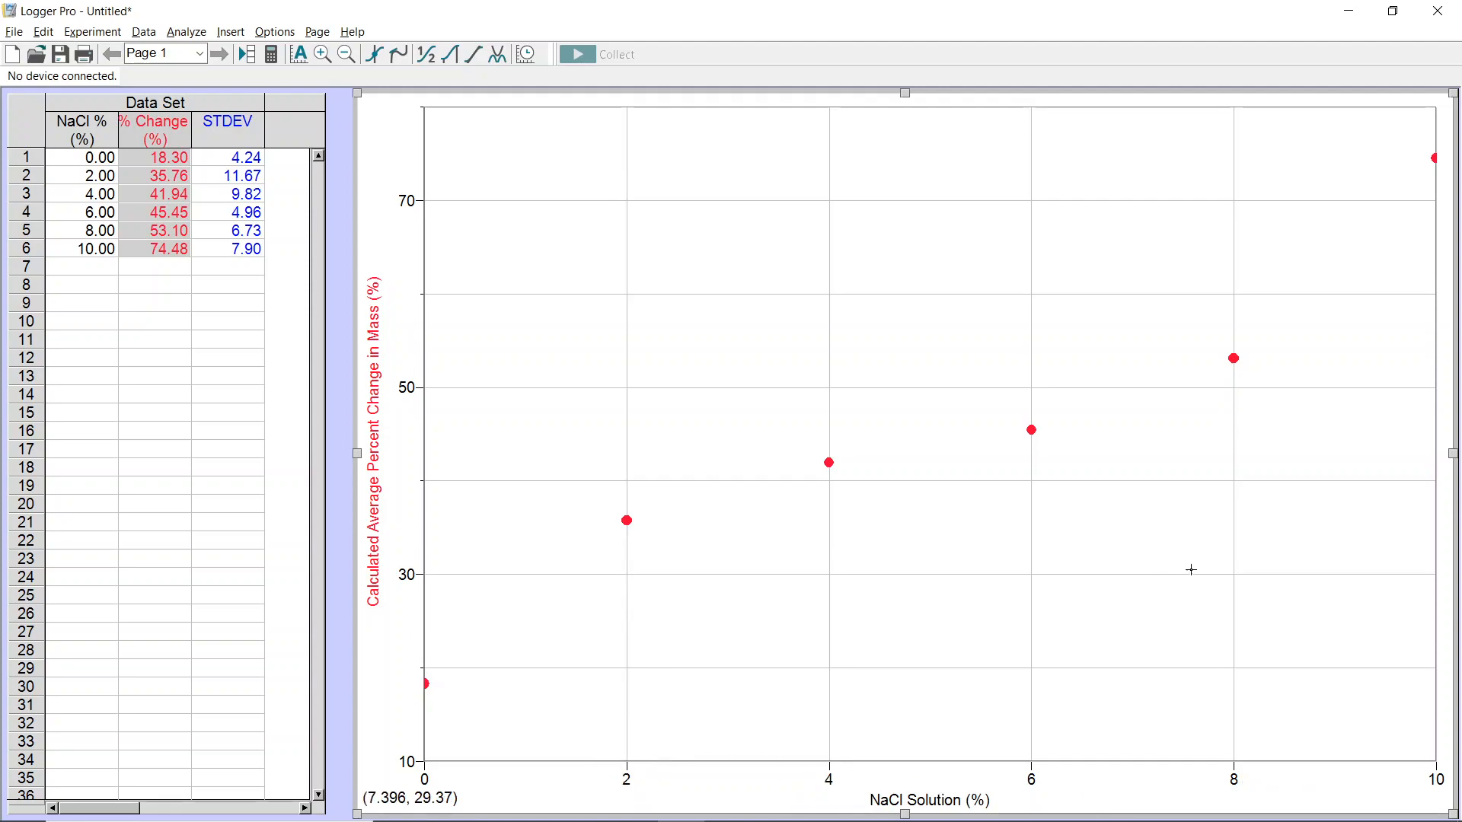
- Rescale the graph's X-axis end so the data point at 10% NaCl sits fully inside the plot area
{"action": "left_click_drag", "start_coordinate": [461, 764], "coordinate": [483, 773]}
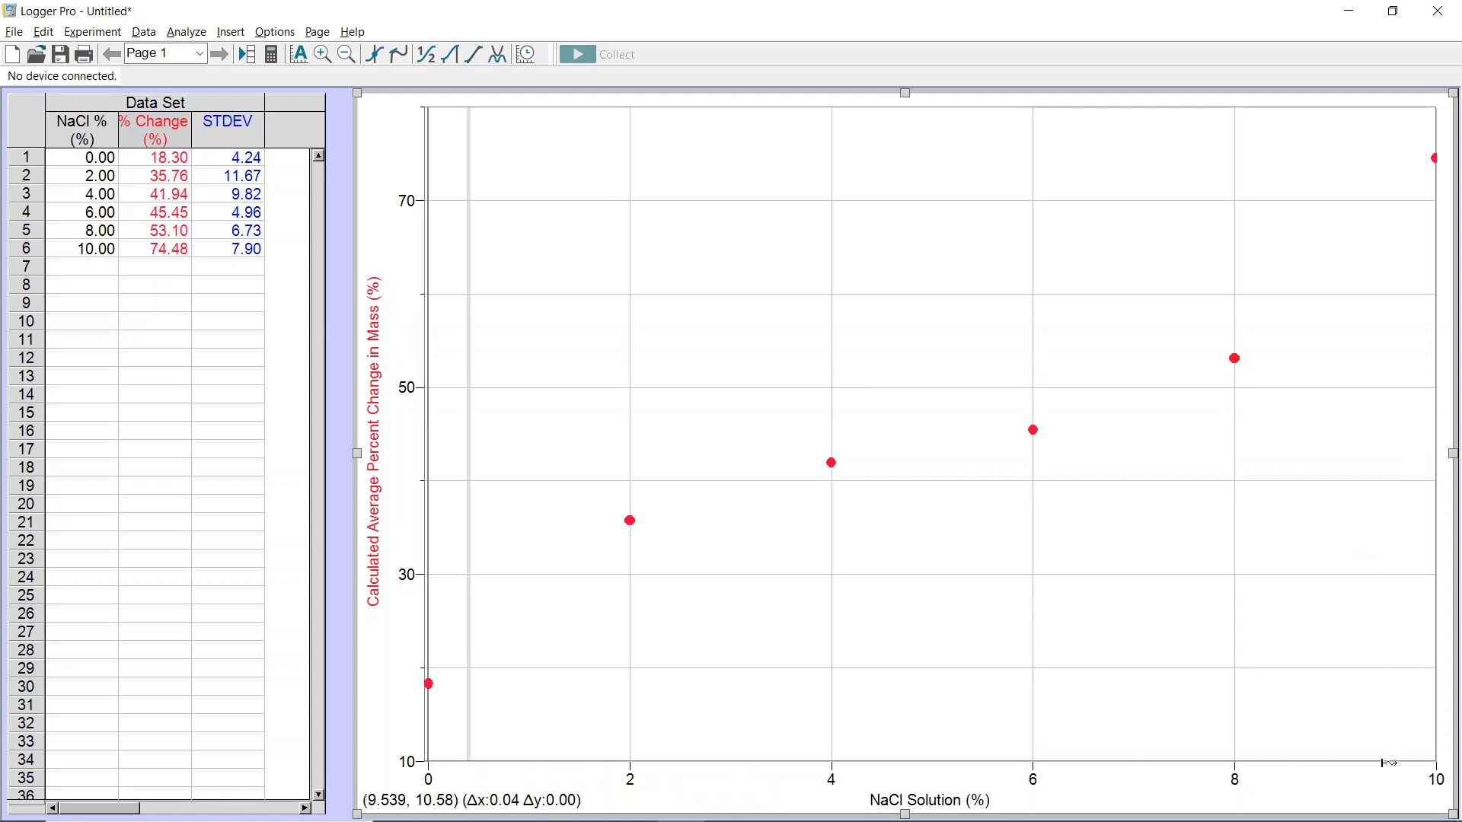
{"action": "left_click_drag", "start_coordinate": [1429, 771], "coordinate": [1412, 770]}
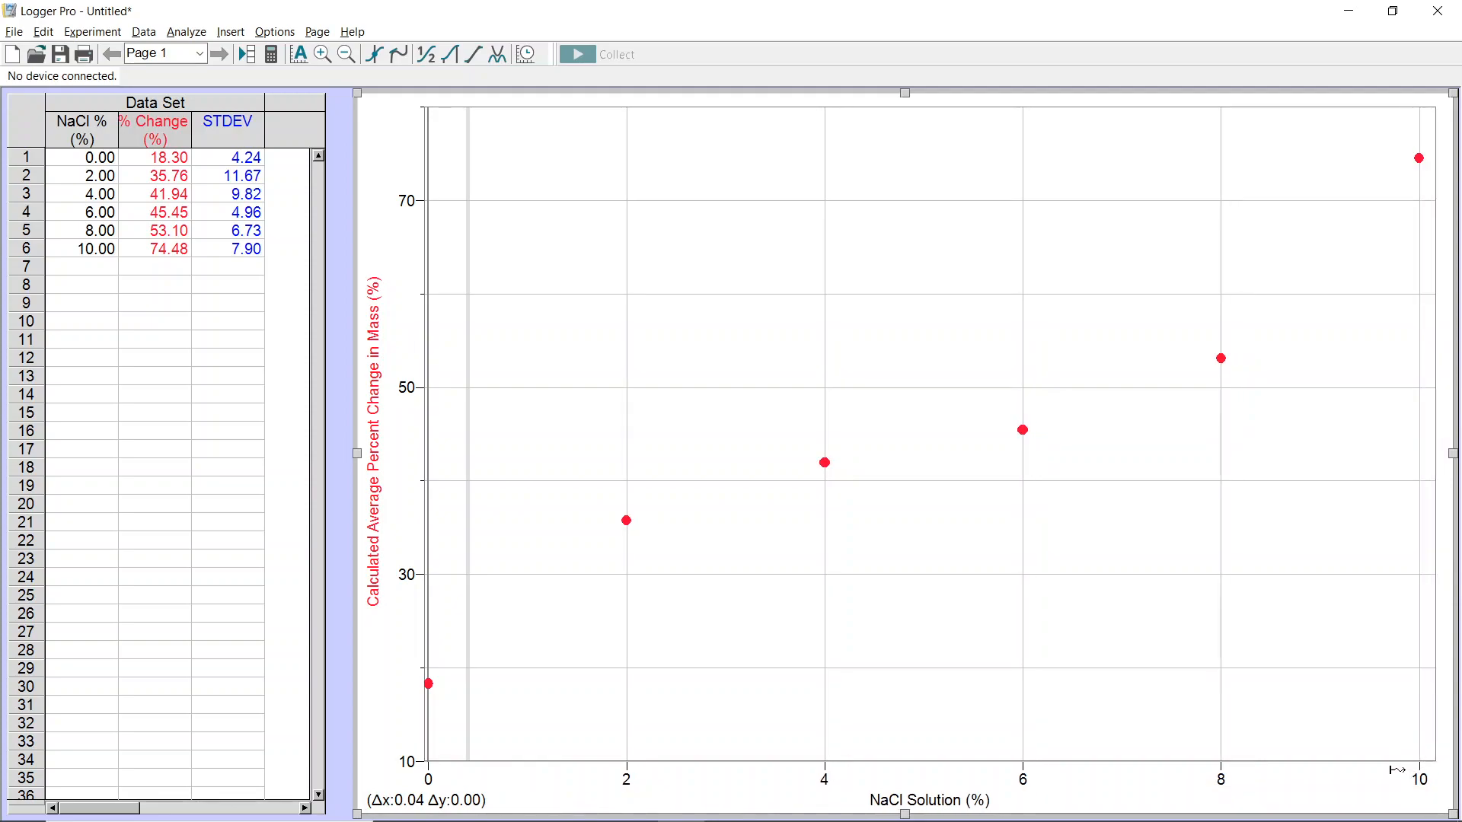
{"action": "left_click", "coordinate": [487, 548]}
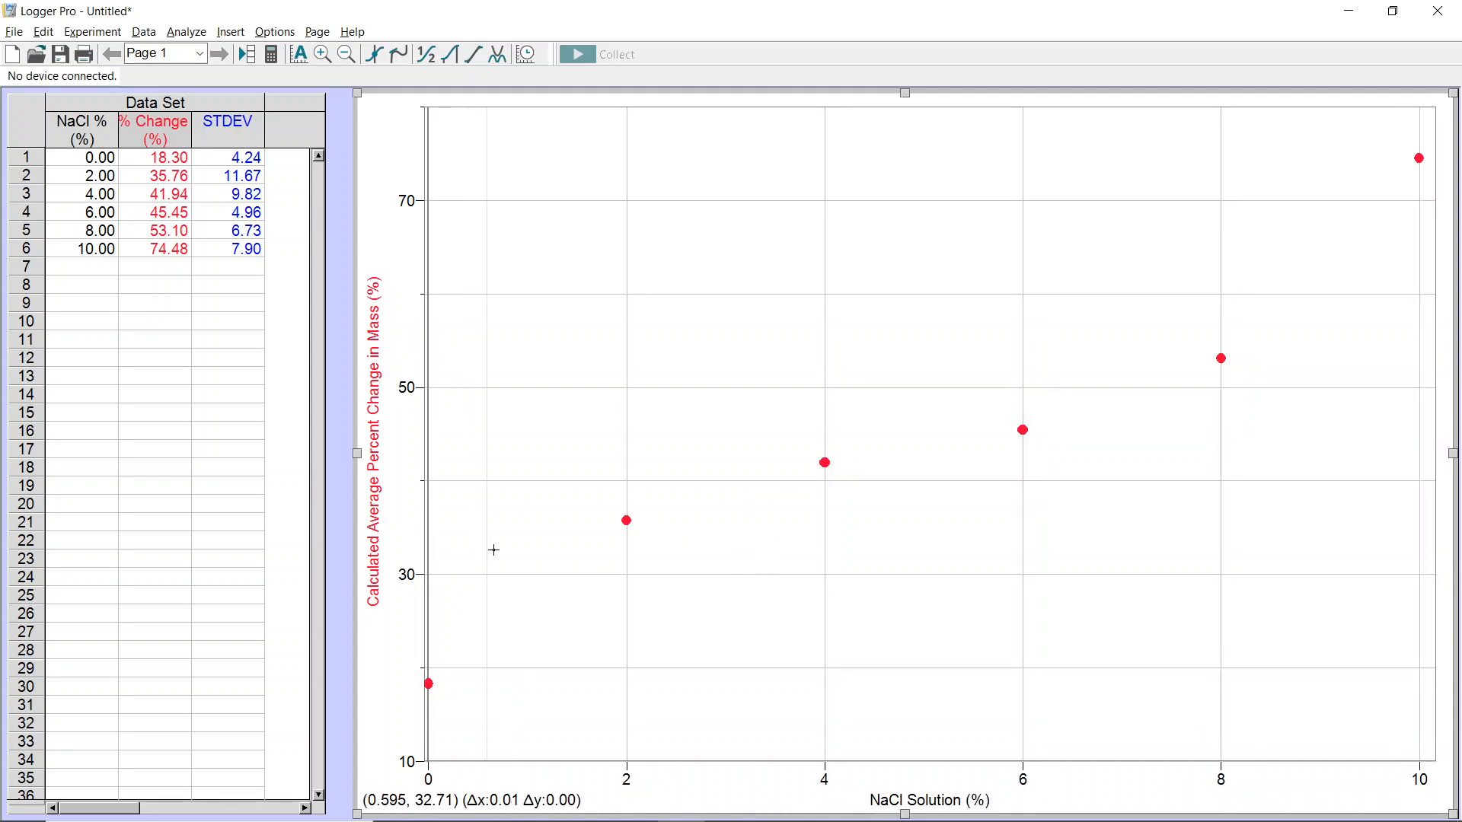
{"action": "left_click", "coordinate": [491, 566]}
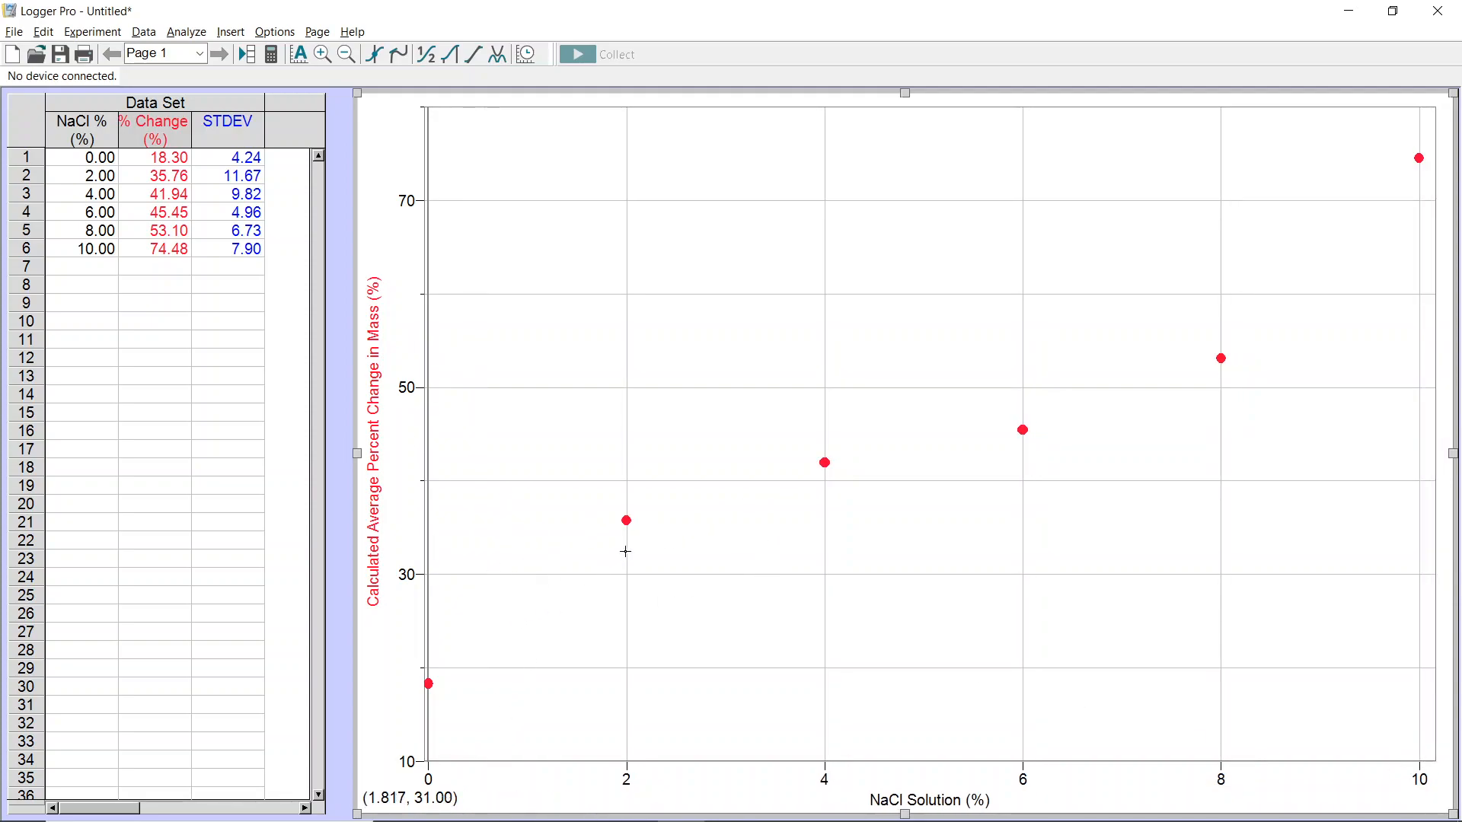
- Enable error bar calculations for the % Change column, using the Standard Deviation column as the error values
{"action": "left_click", "coordinate": [232, 129]}
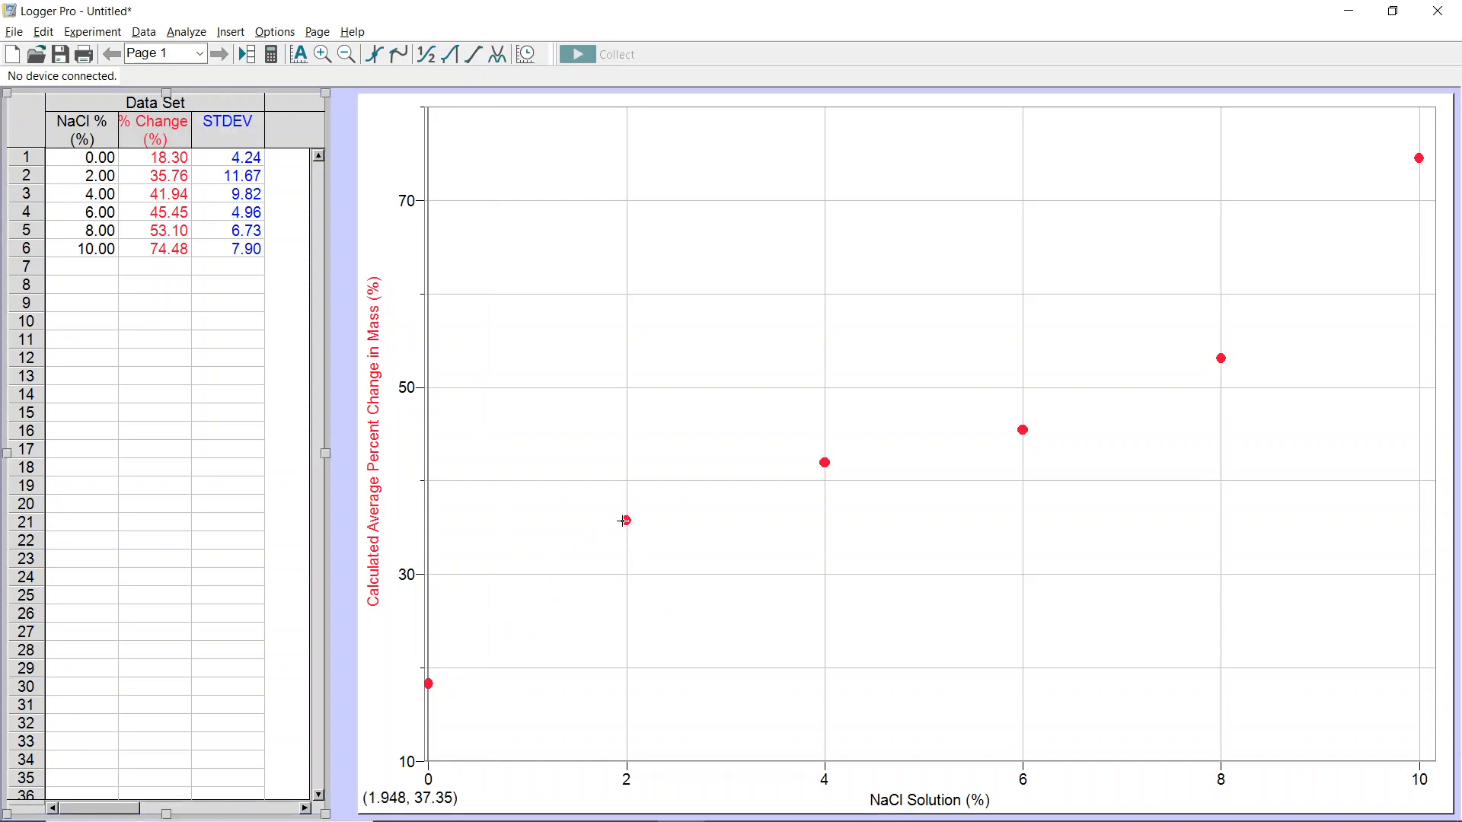
{"action": "double_click", "coordinate": [152, 133]}
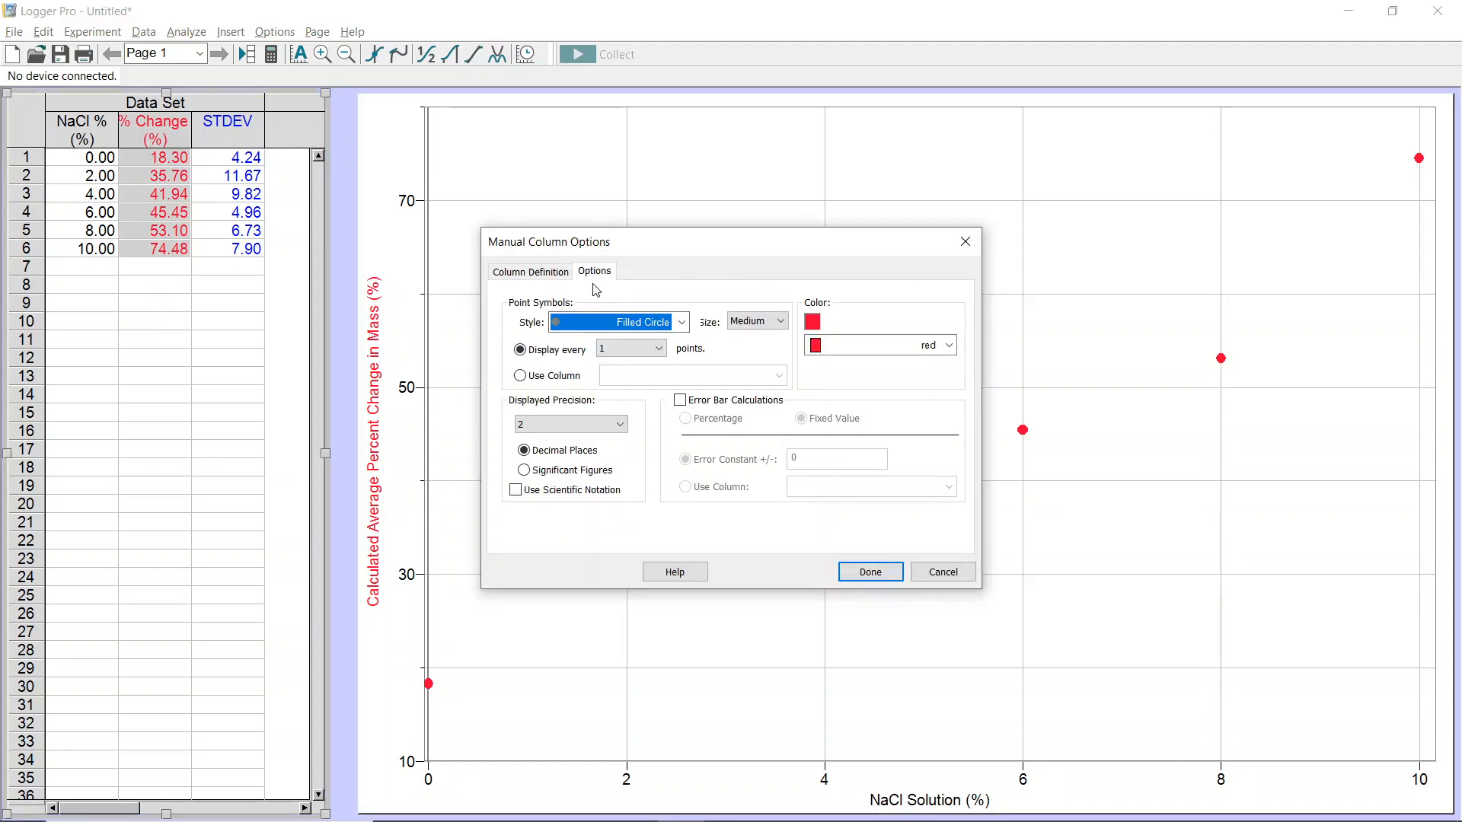
{"action": "left_click", "coordinate": [681, 404]}
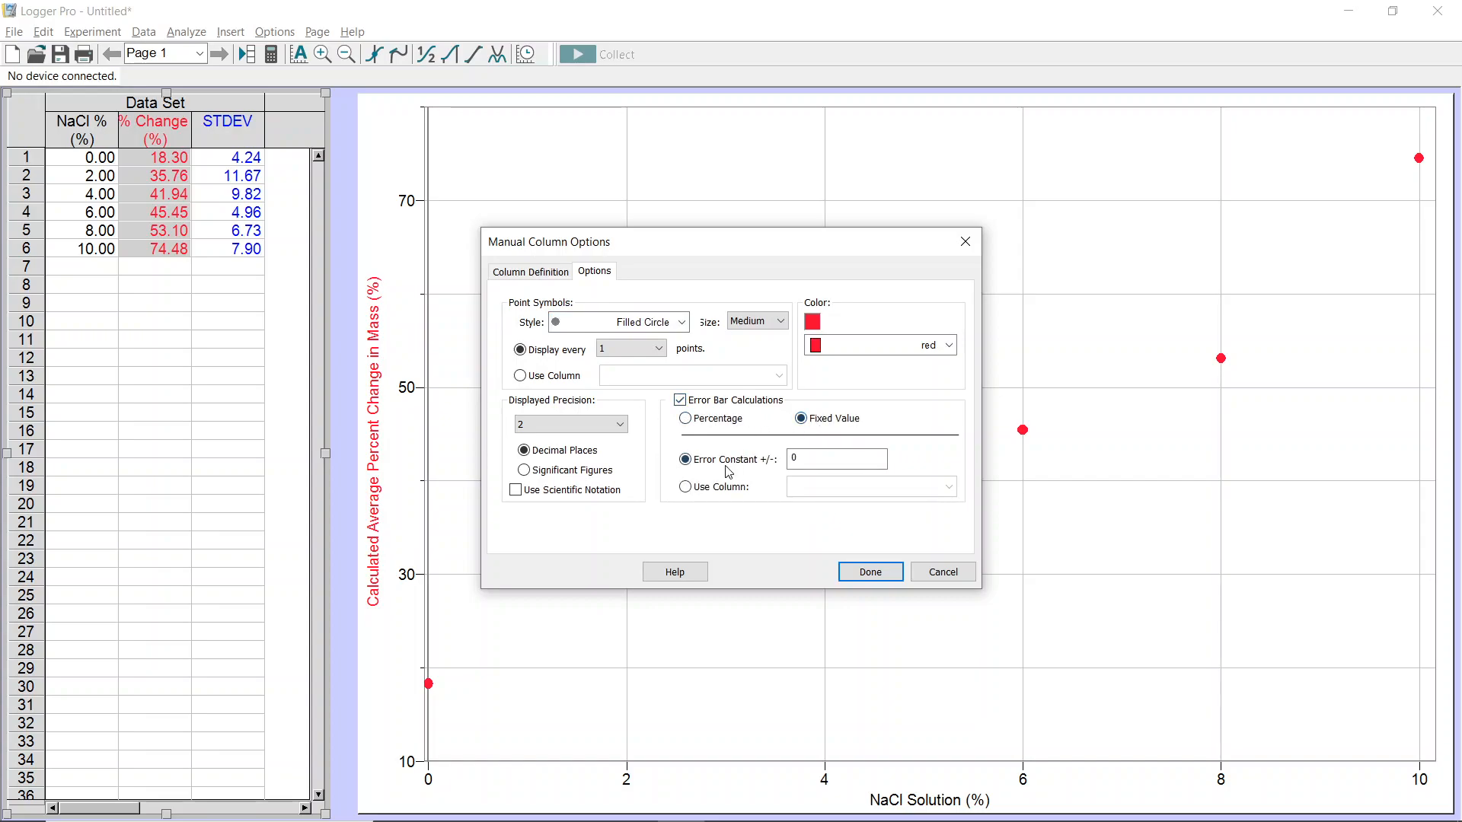
{"action": "left_click", "coordinate": [715, 489]}
{"action": "left_click", "coordinate": [853, 486]}
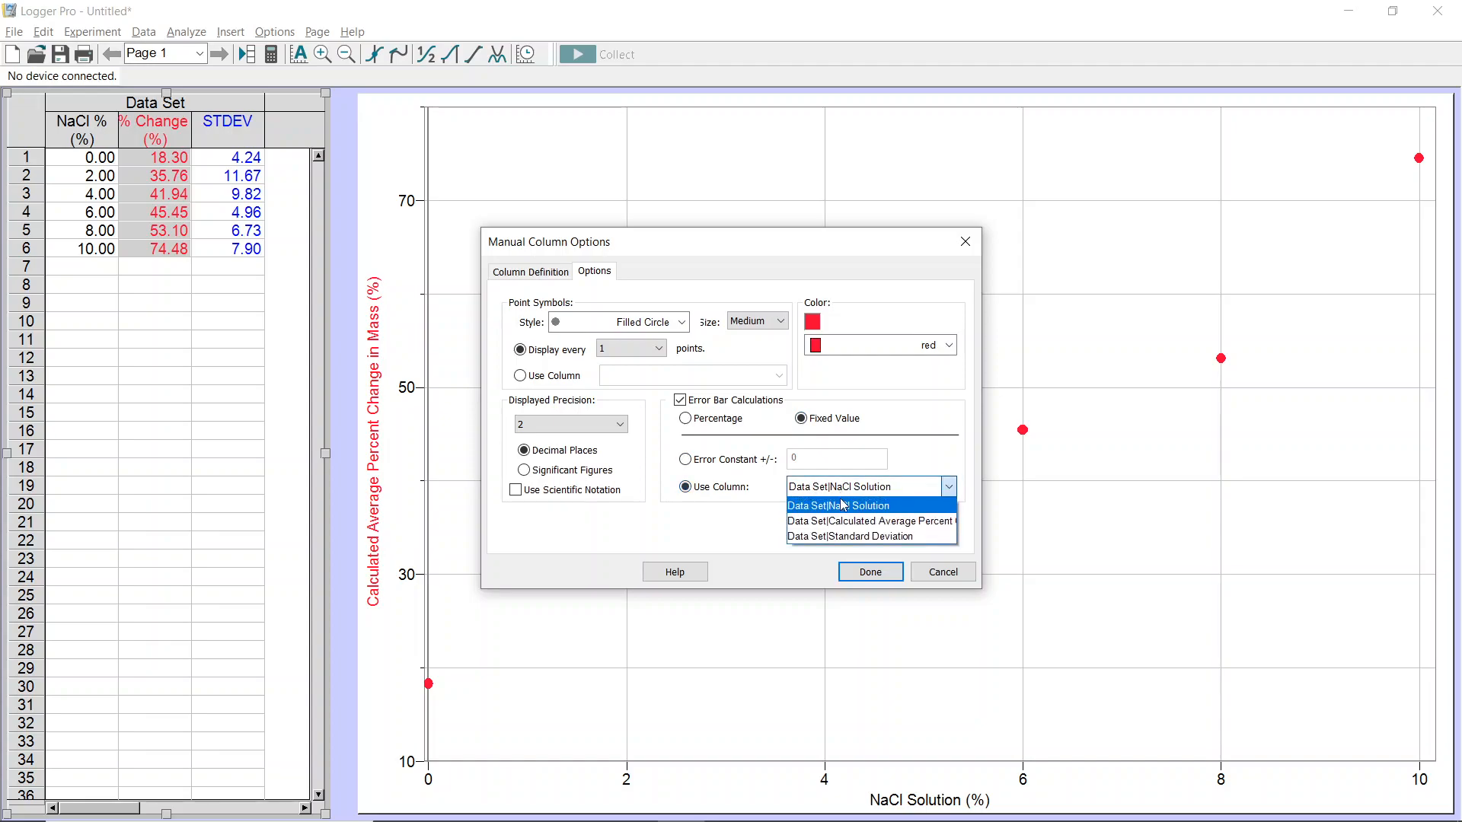
{"action": "left_click", "coordinate": [842, 537]}
{"action": "left_click", "coordinate": [871, 572]}
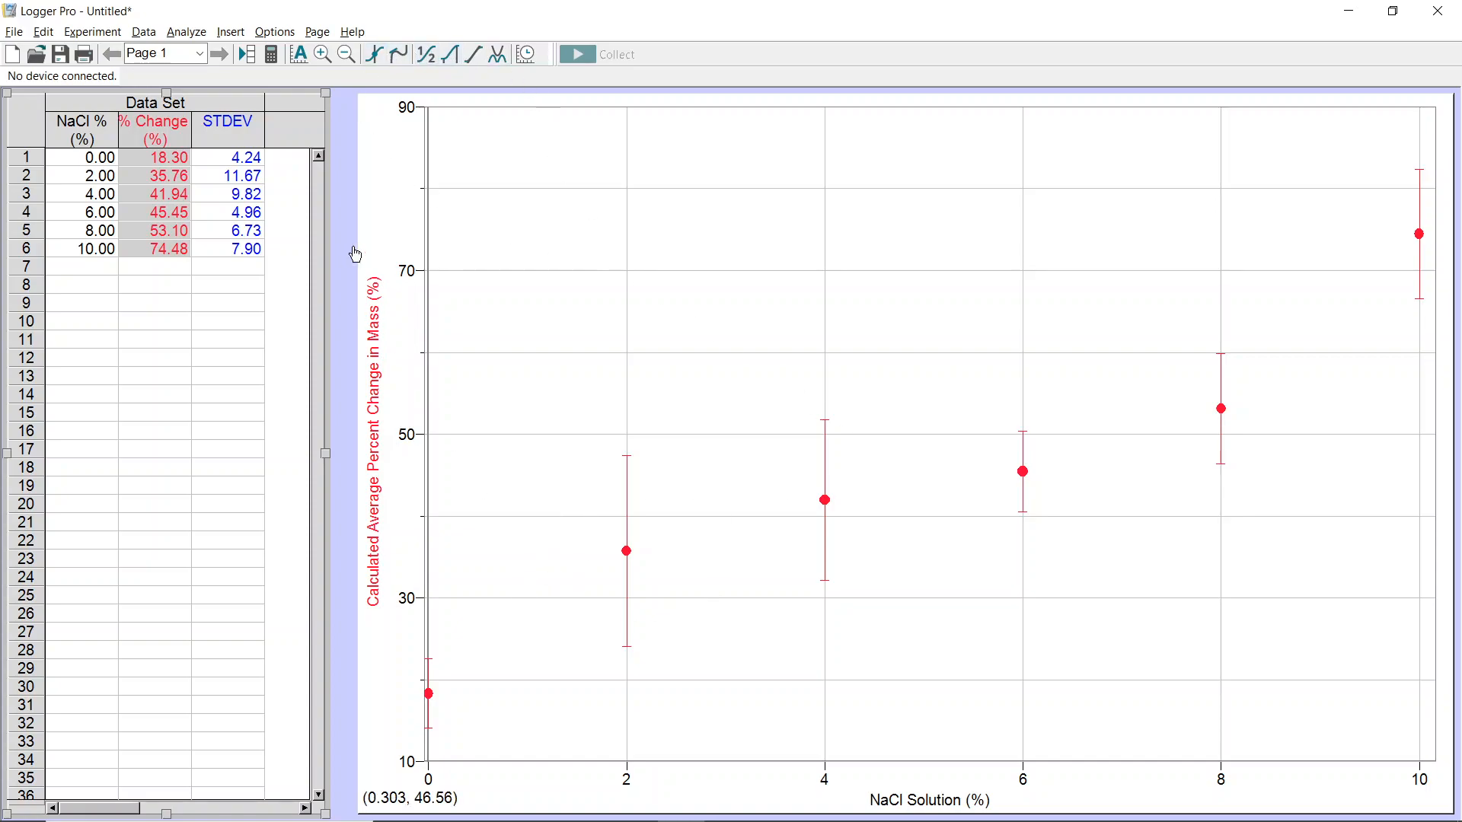
- Apply a Linear Fit to the graphed average percent change data
{"action": "left_click", "coordinate": [221, 30]}
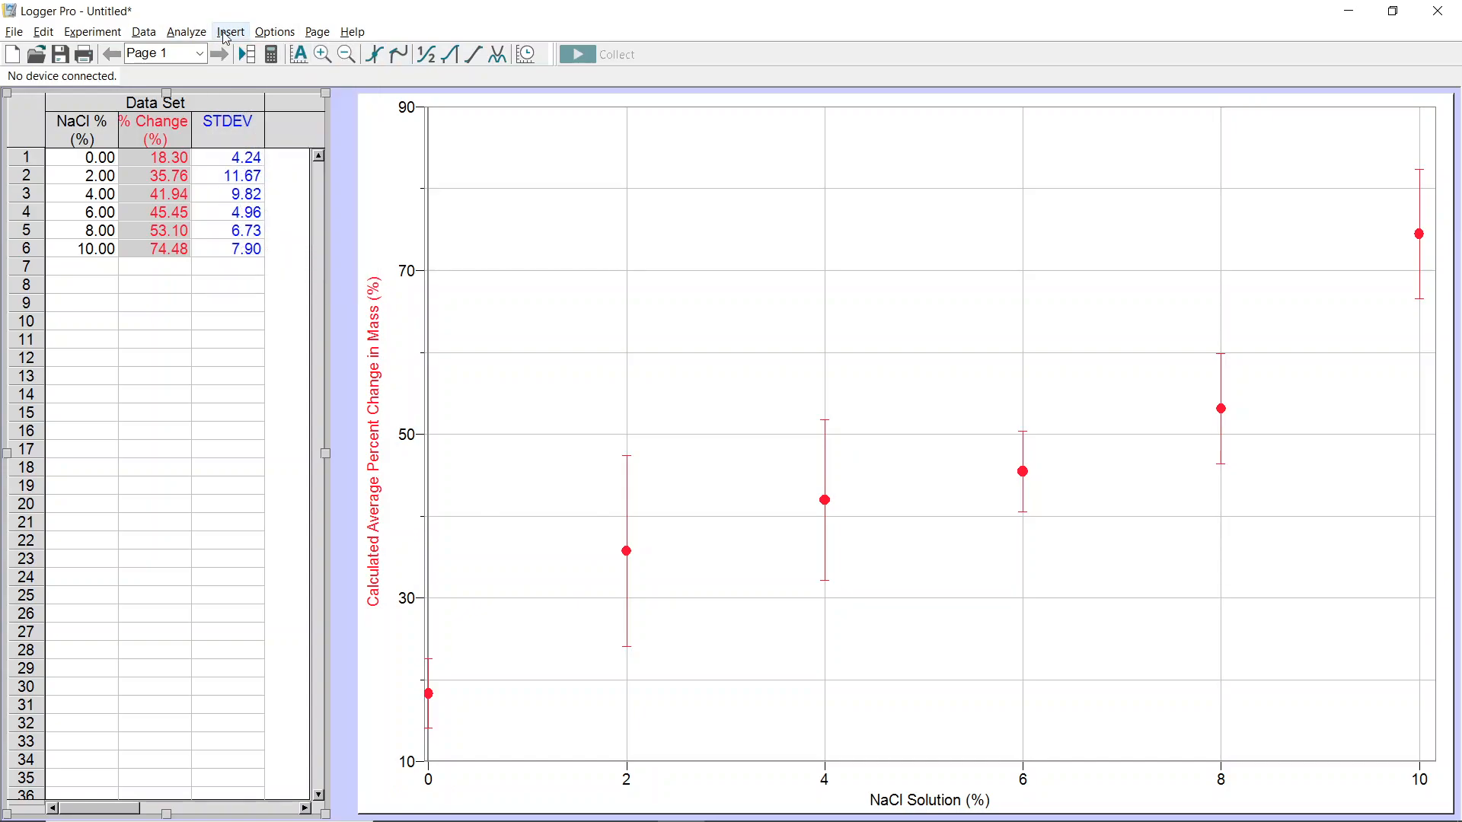
{"action": "left_click", "coordinate": [224, 34]}
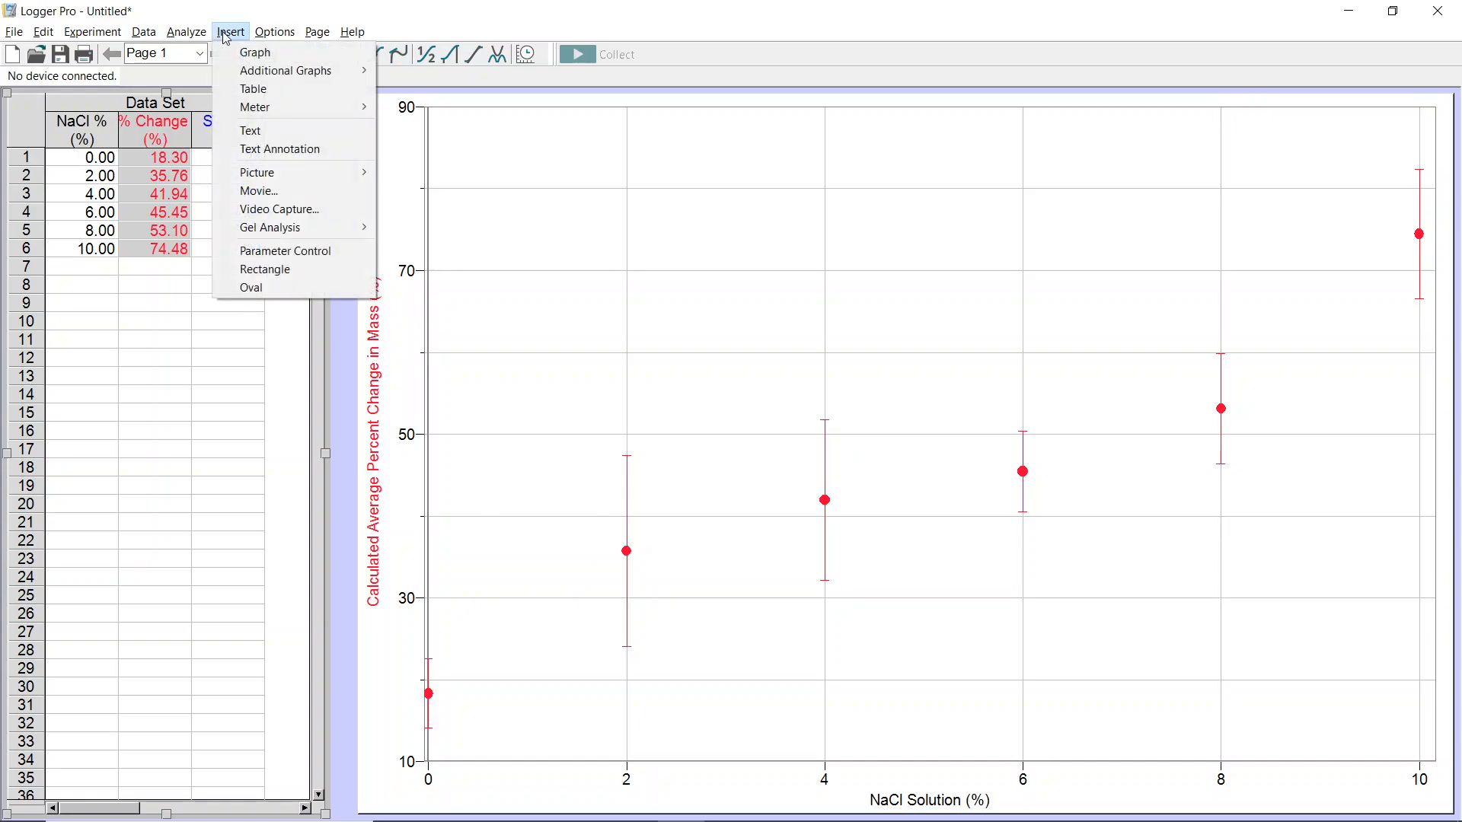
{"action": "mouse_move", "coordinate": [174, 33]}
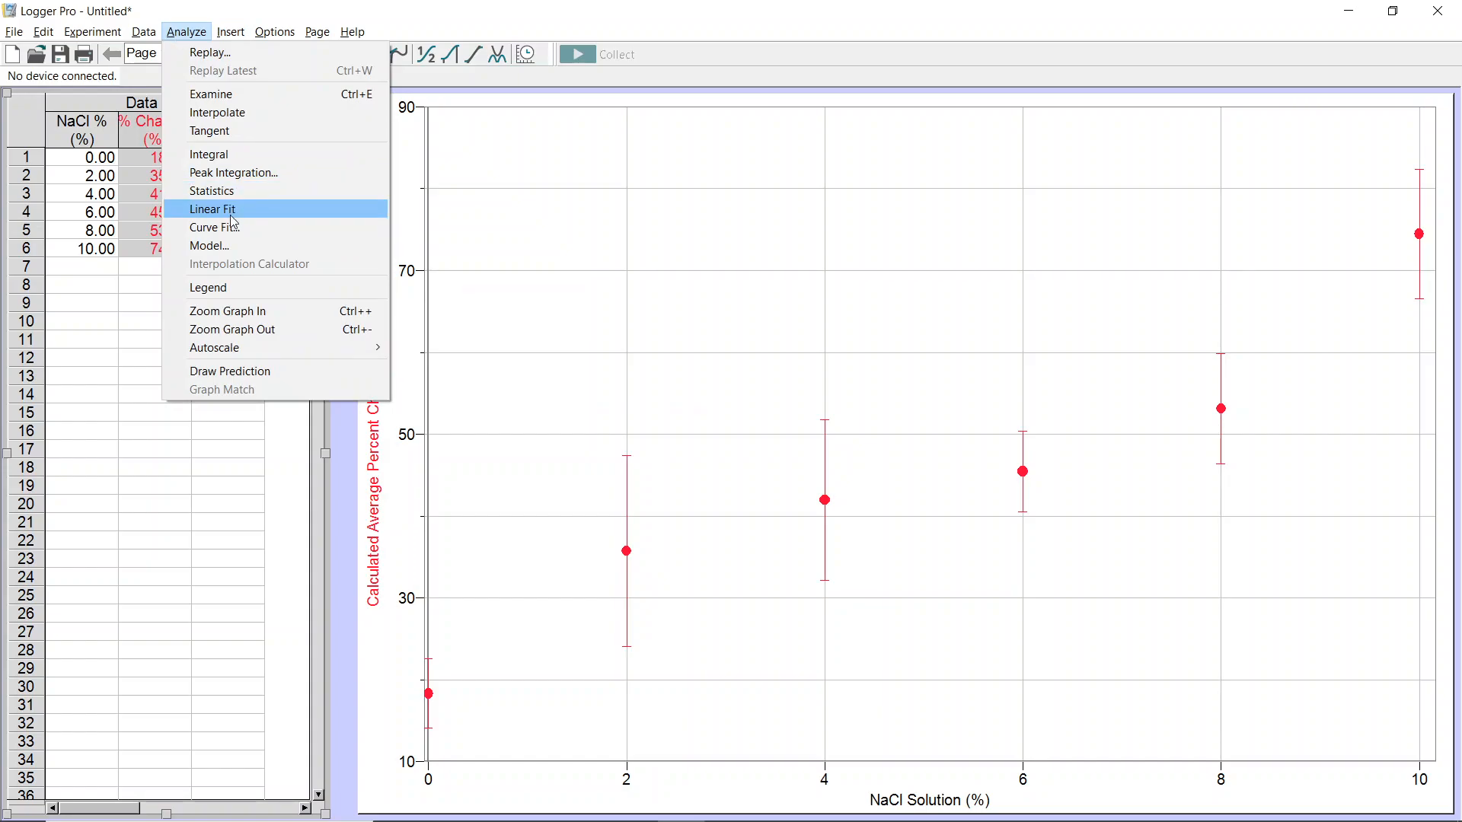
{"action": "left_click", "coordinate": [213, 210]}
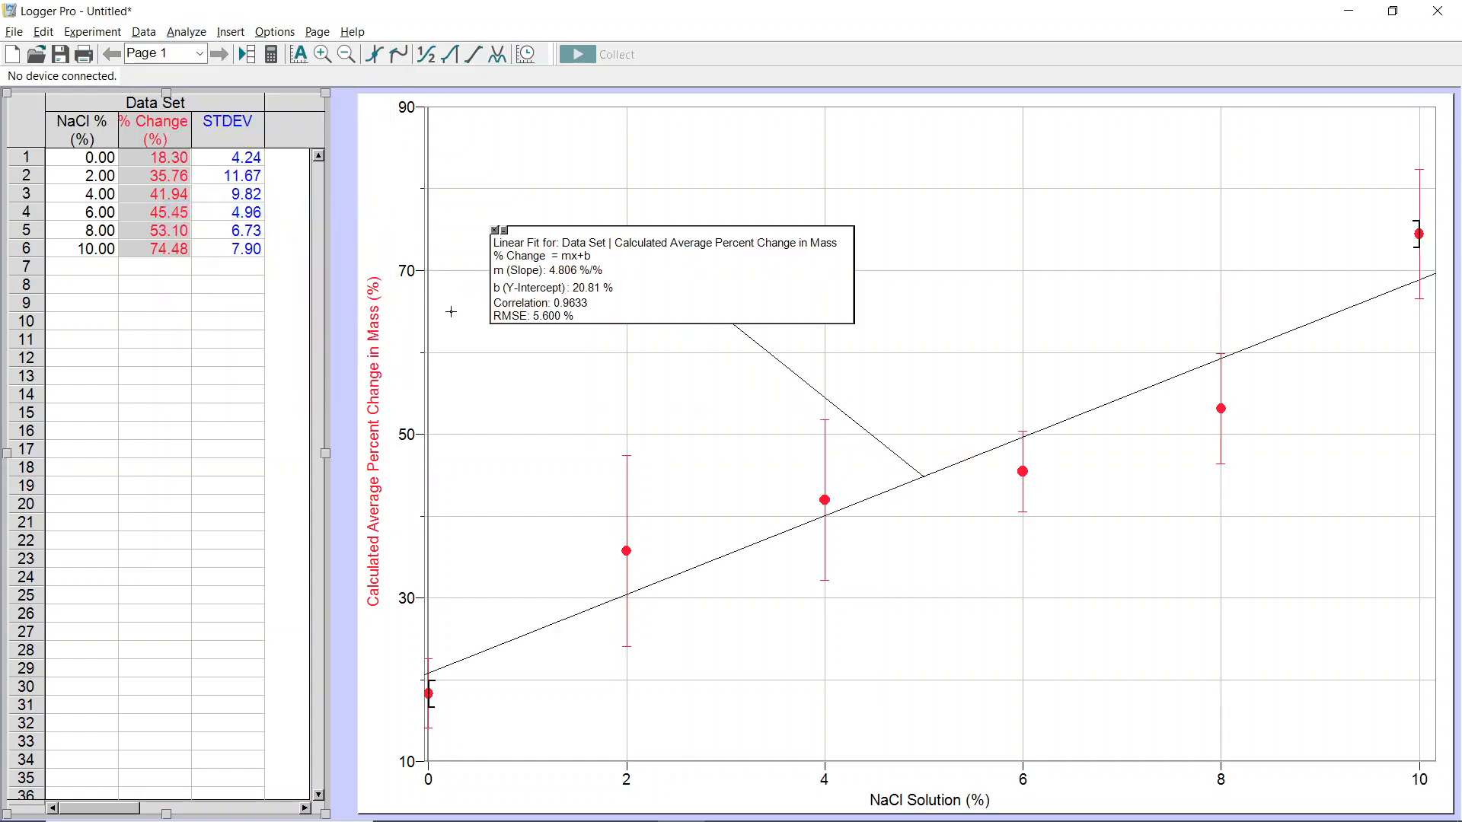